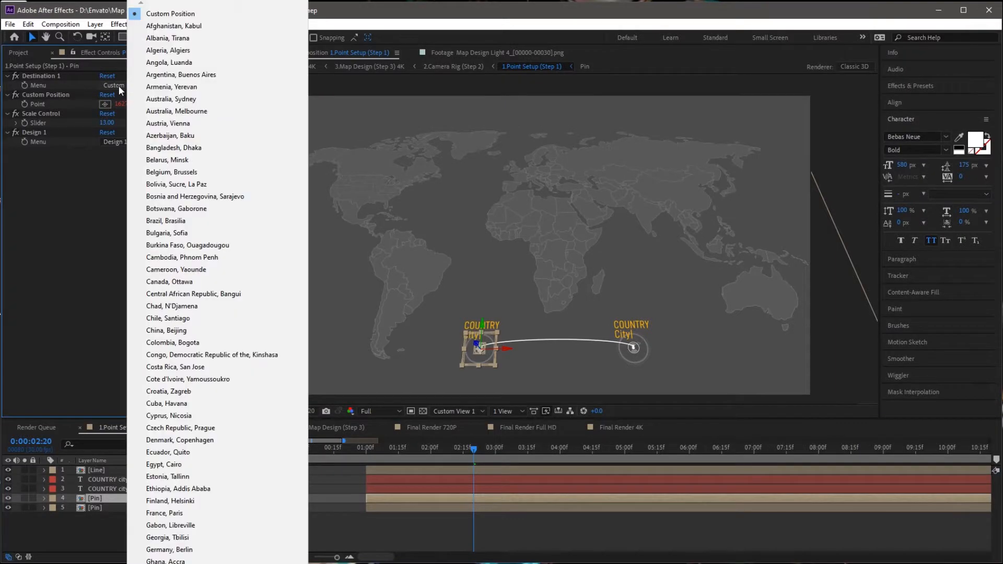
Set the destination of the Pin on layer 4 to Australia, Sydney
key("Escape")
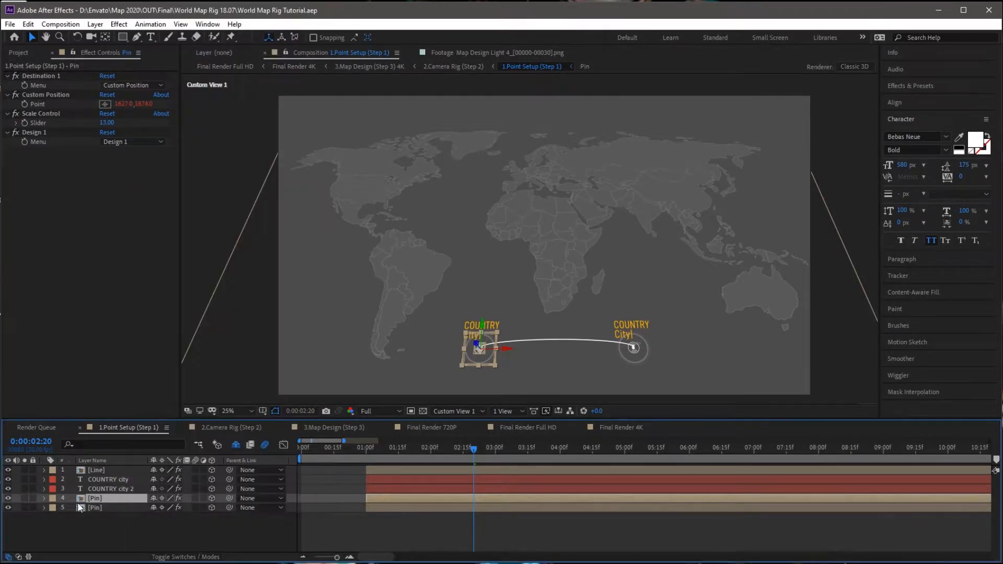
left_click(119, 87)
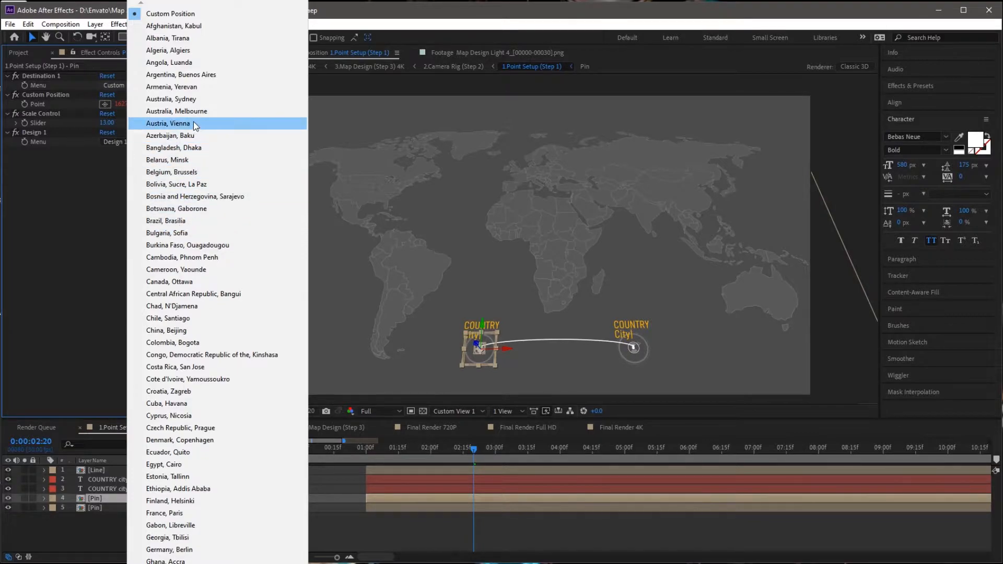
left_click(193, 100)
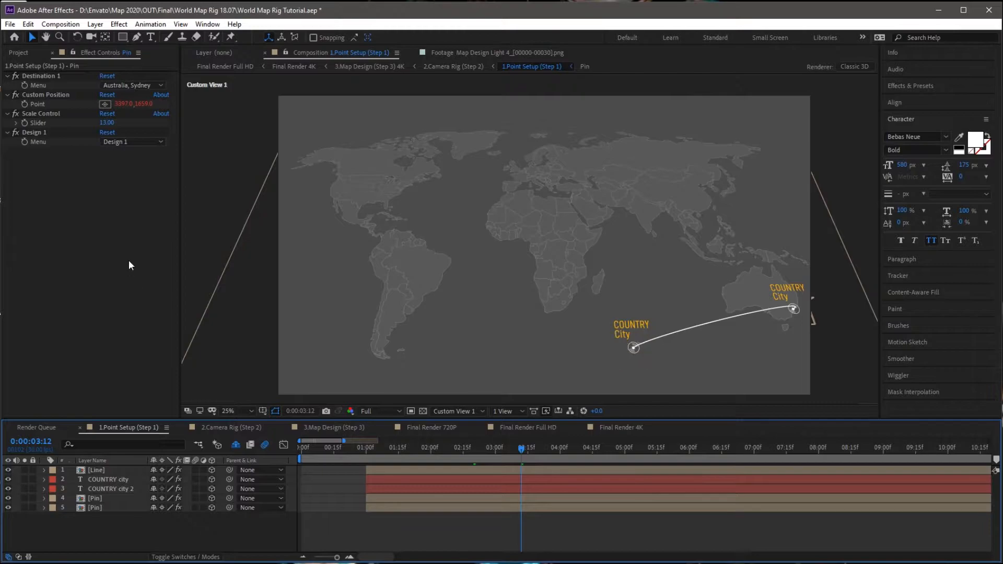
Try Design 3 and Design 4 on the Sydney pin
left_click(107, 499)
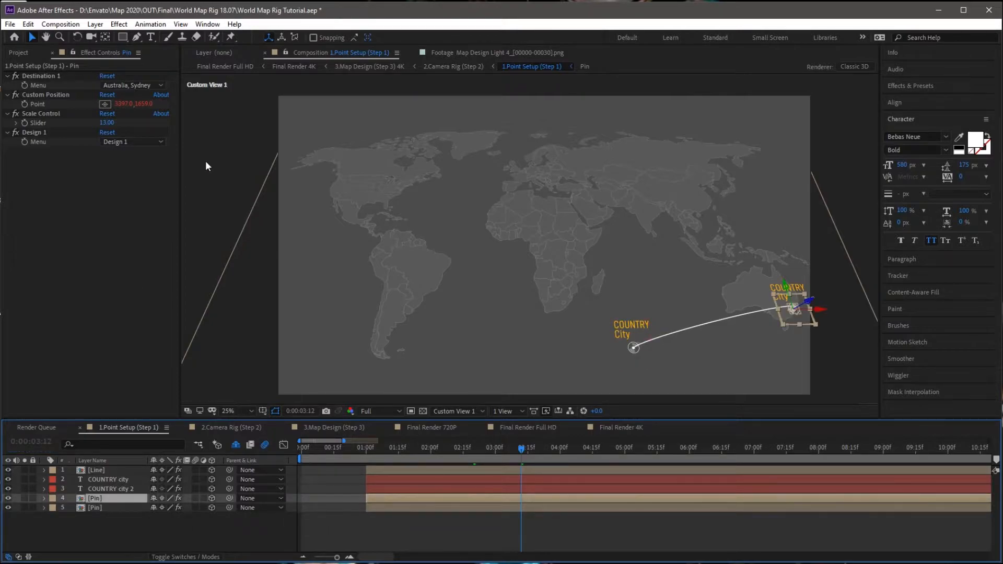
left_click(133, 142)
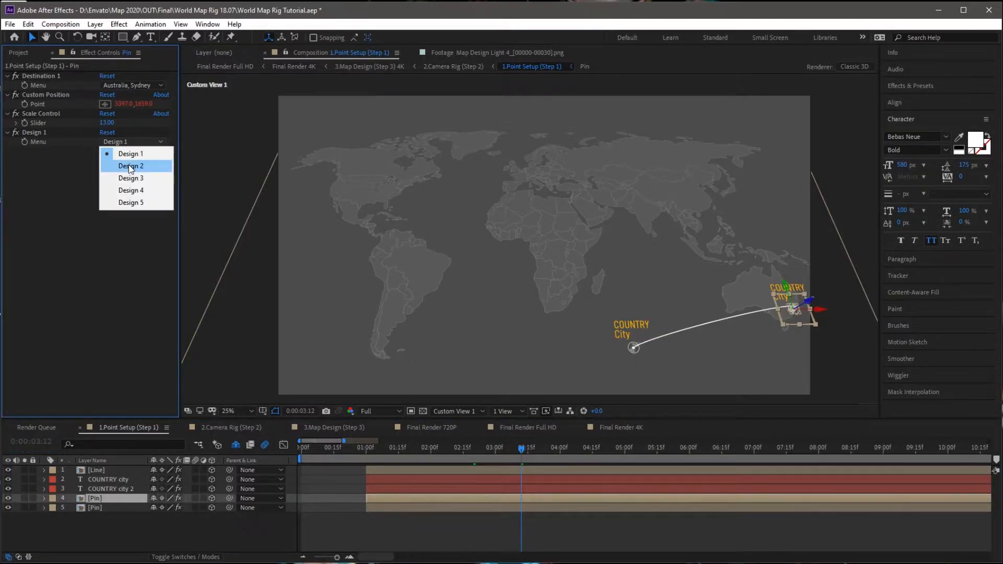
left_click(128, 174)
left_click(177, 521)
left_click(133, 142)
left_click(126, 192)
left_click(172, 522)
Set the Sydney pin's design to Design 2
left_click(133, 142)
left_click(130, 165)
left_click(198, 535)
Set the design of the second Pin, on layer 5, to Design 2
left_click(99, 498)
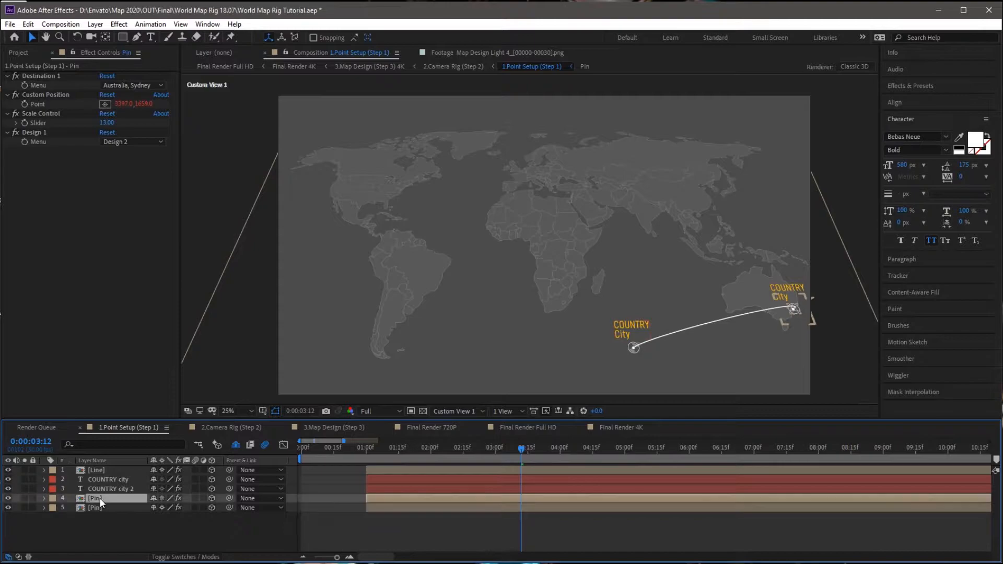
left_click(100, 505)
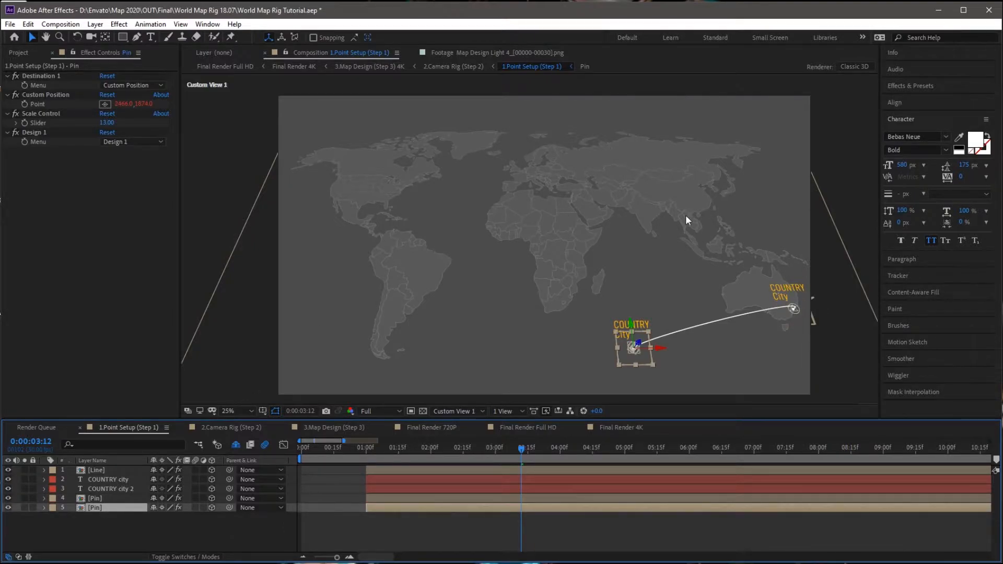
left_click(130, 141)
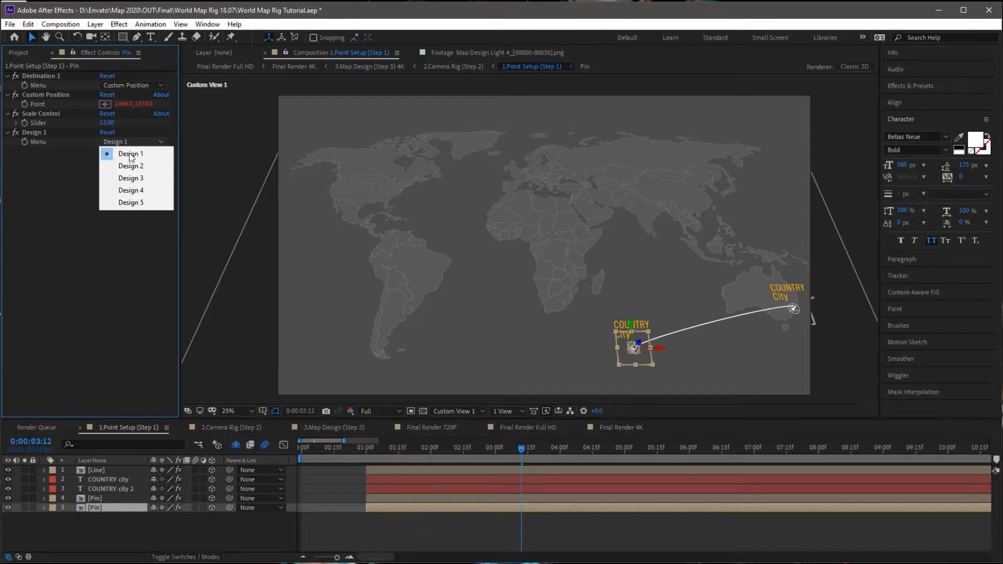
left_click(129, 169)
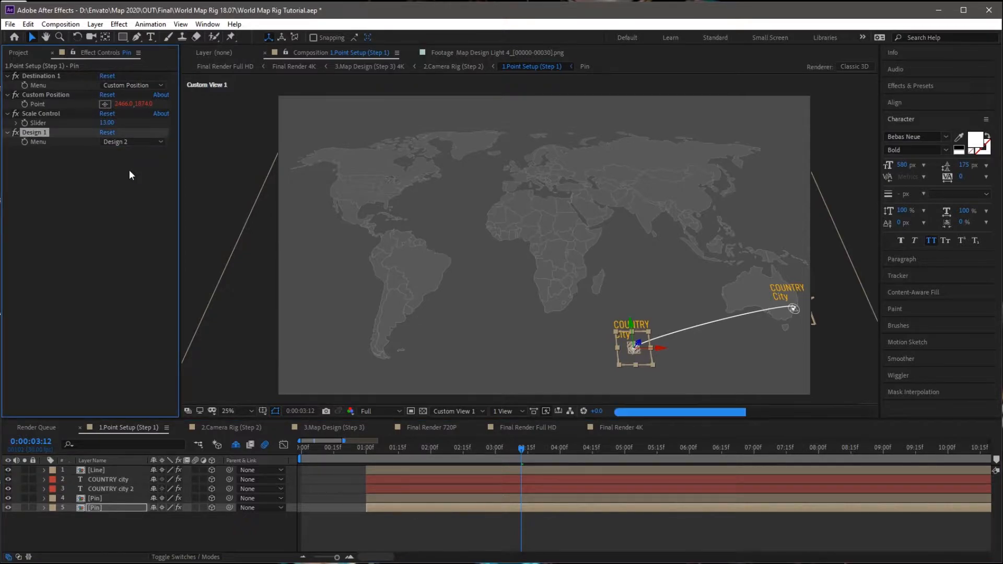
left_click(132, 524)
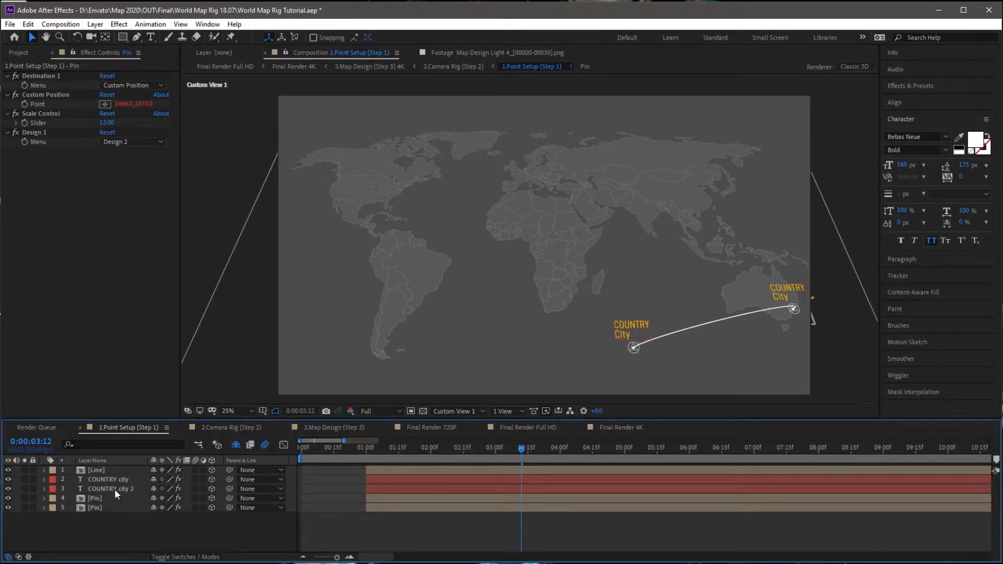
Set the destination of the Pin on layer 5 to Thailand, Bangkok
left_click(100, 507)
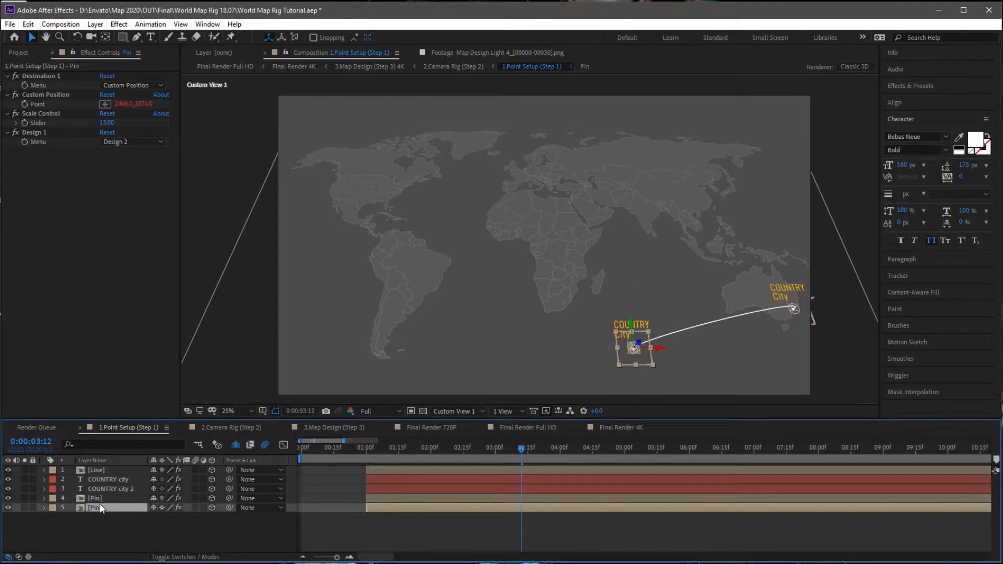
left_click(137, 86)
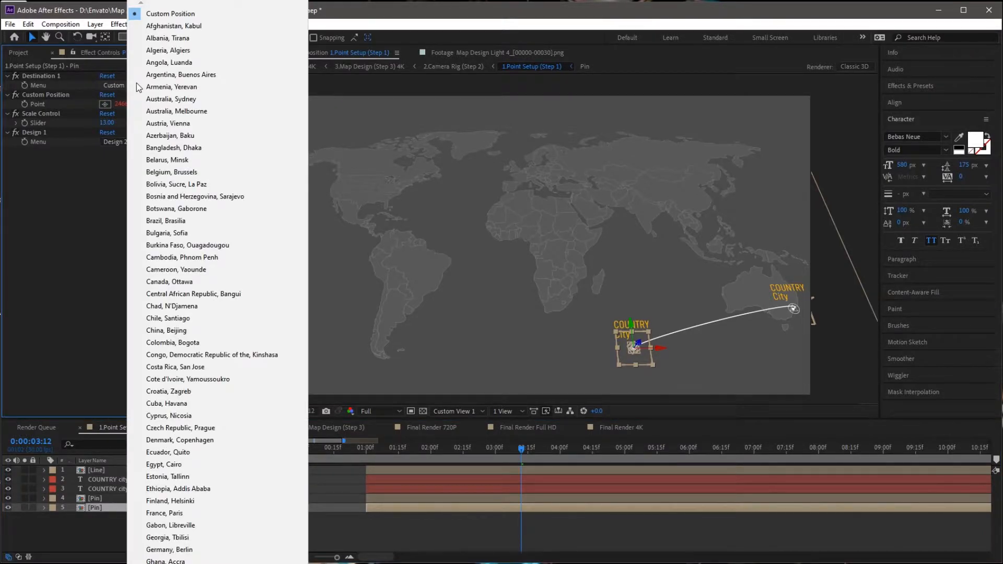
mouse_move(193, 563)
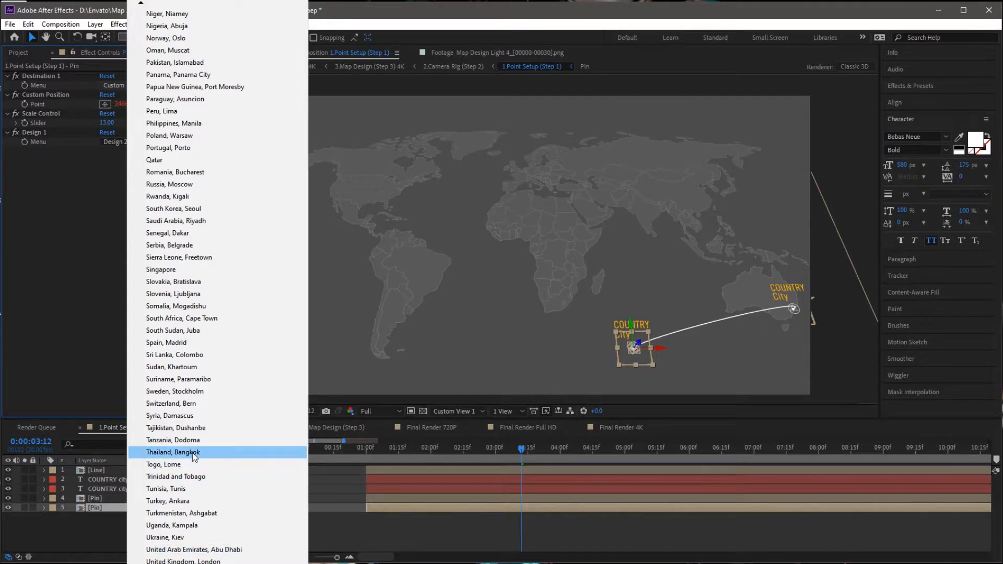
left_click(193, 452)
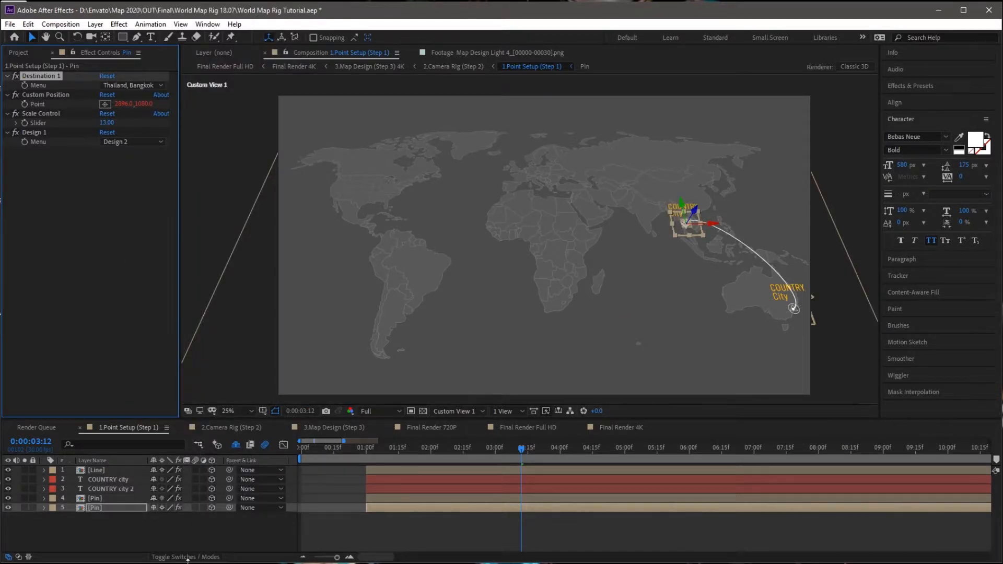
left_click(177, 536)
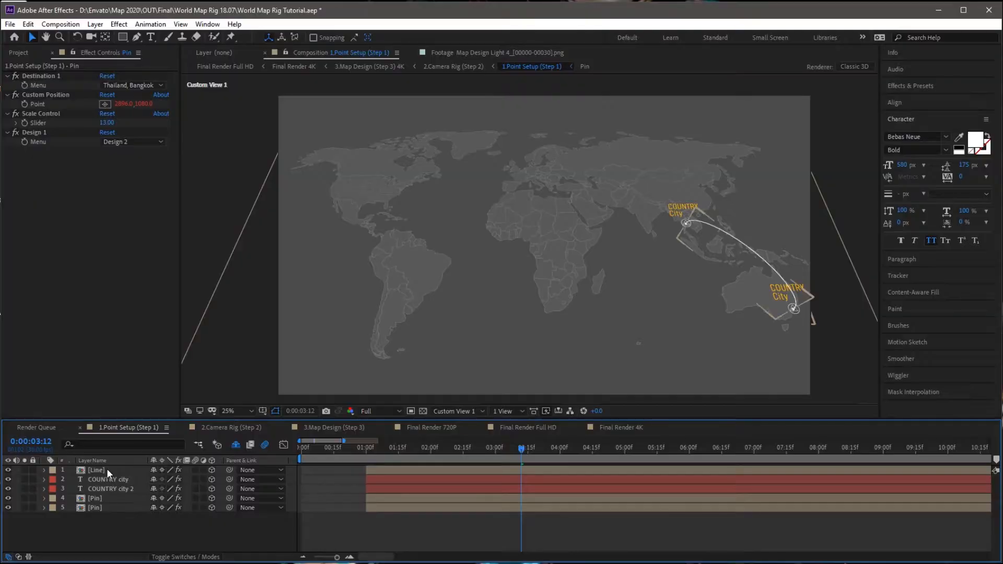
Turn on the 3D Lines/2D Lines checkbox for the Line layer joining the Sydney and Bangkok pins
left_click(93, 470)
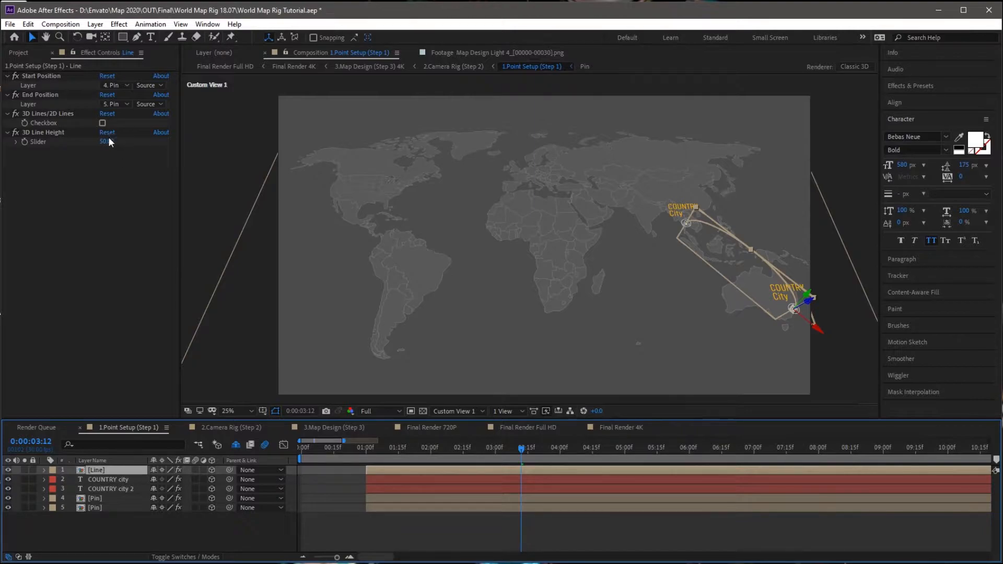
left_click(102, 123)
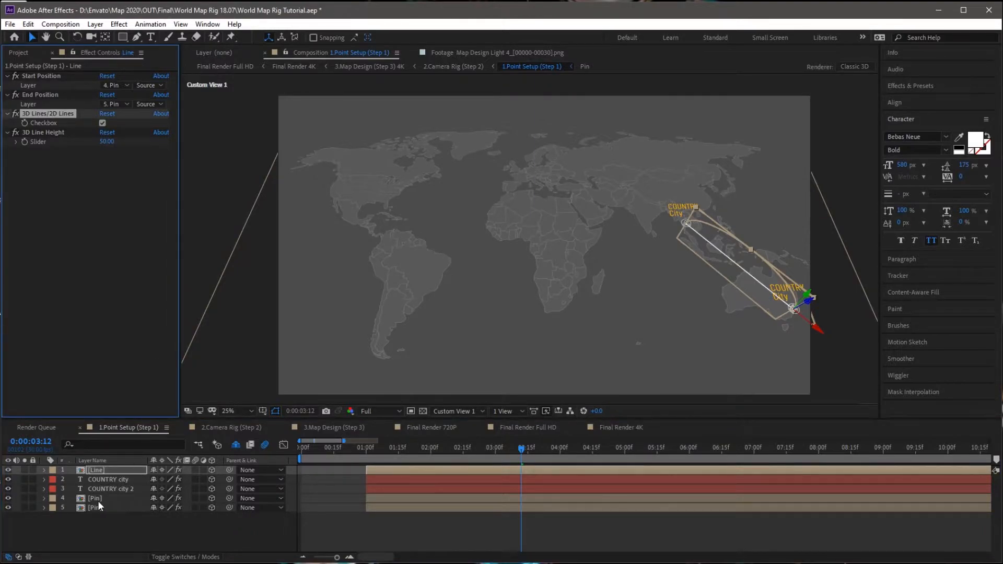
left_click(78, 519)
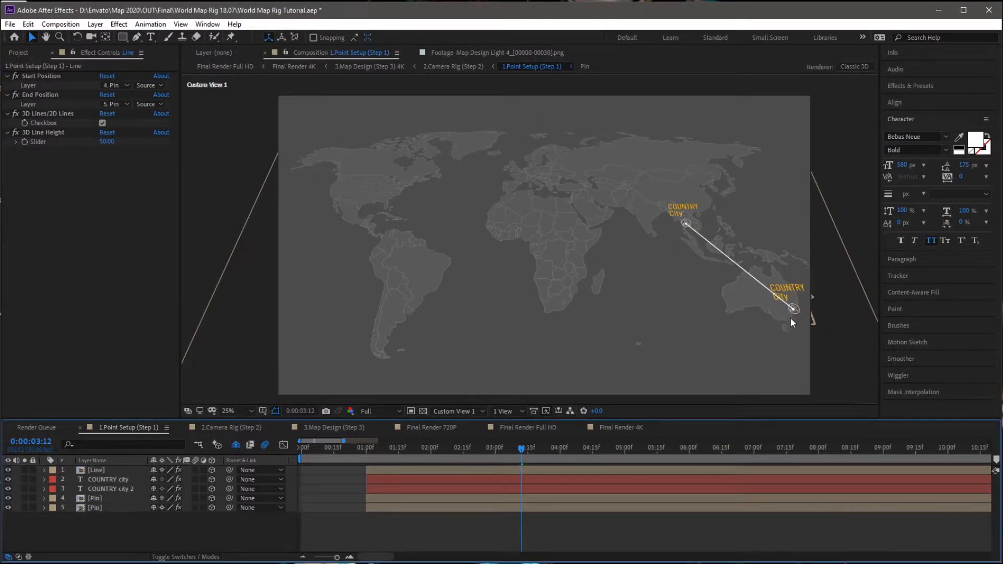
Move the Line layer below both Pin layers in the layer stack
left_click(96, 470)
left_click_drag(96, 470, 102, 512)
left_click(118, 516)
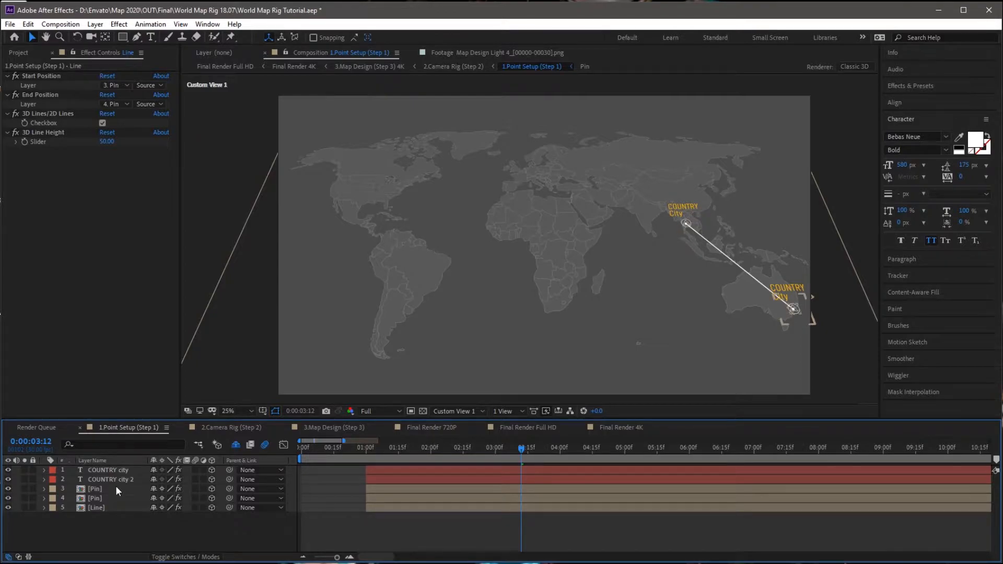
Duplicate the Bangkok Pin layer and set the lower copy's destination to China, Beijing
left_click(100, 497)
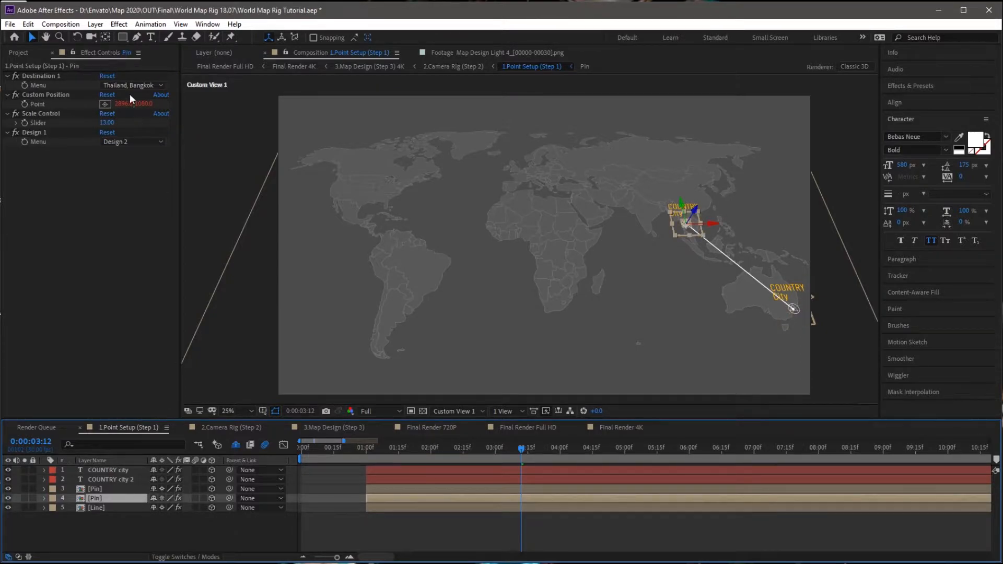
left_click(28, 24)
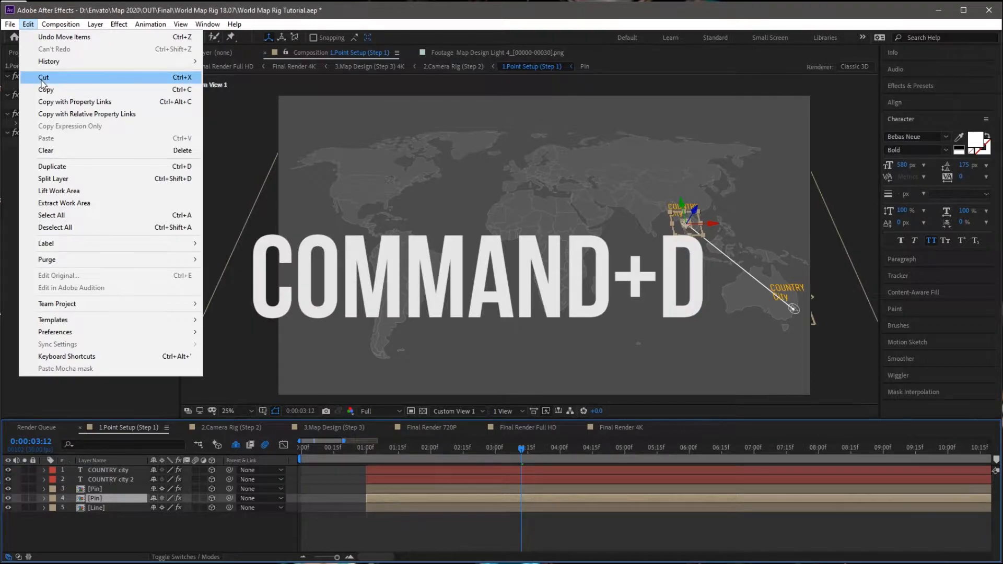
left_click(48, 166)
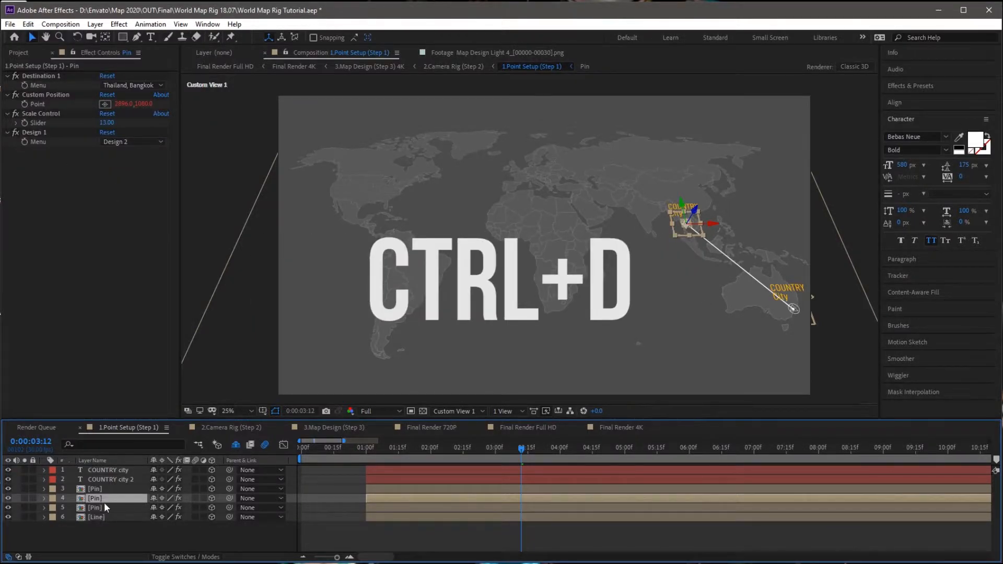
left_click(99, 508)
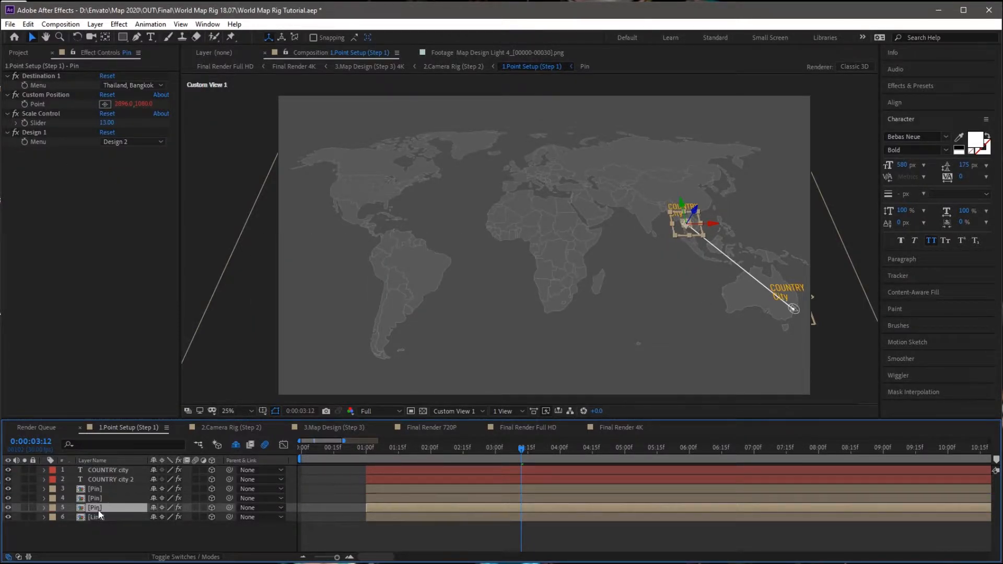
left_click(151, 86)
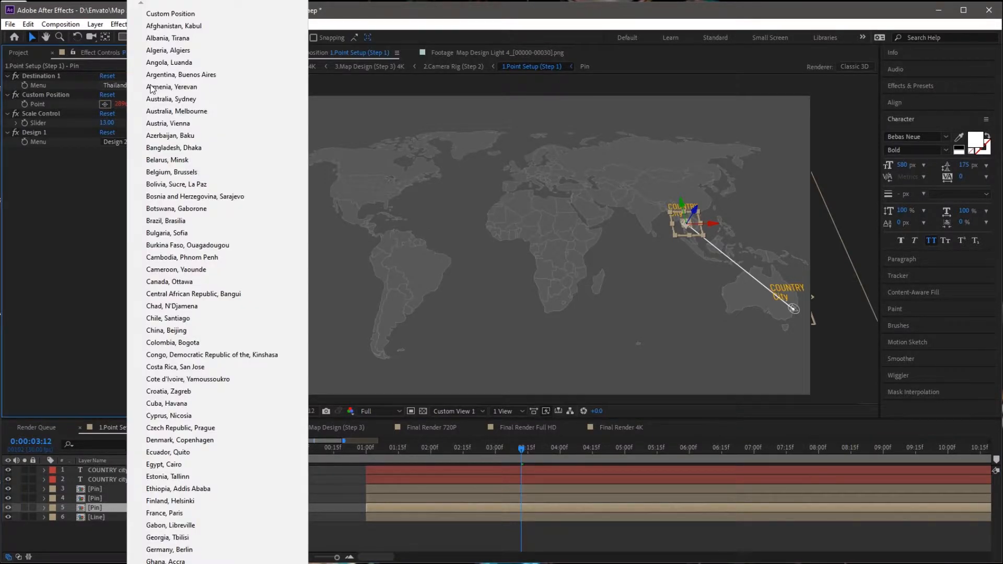
key("Escape")
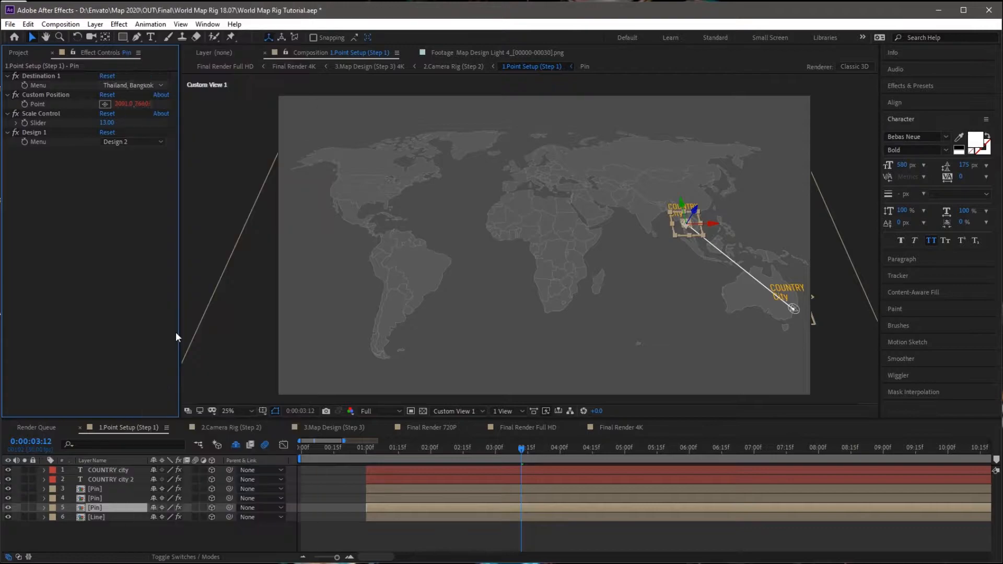
left_click(161, 528)
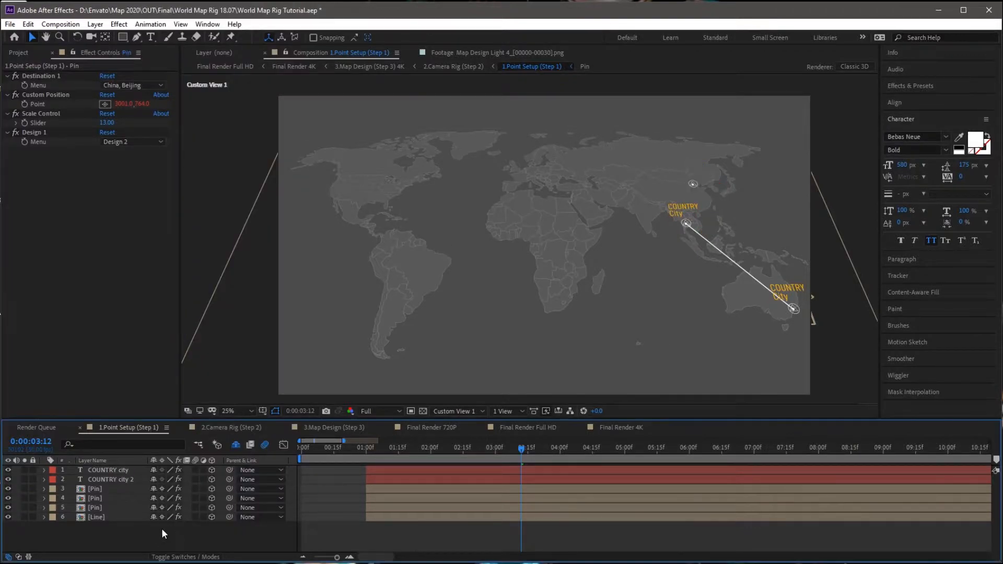
Duplicate the COUNTRY city 2 text layer and place the copy directly below the original
left_click(104, 517)
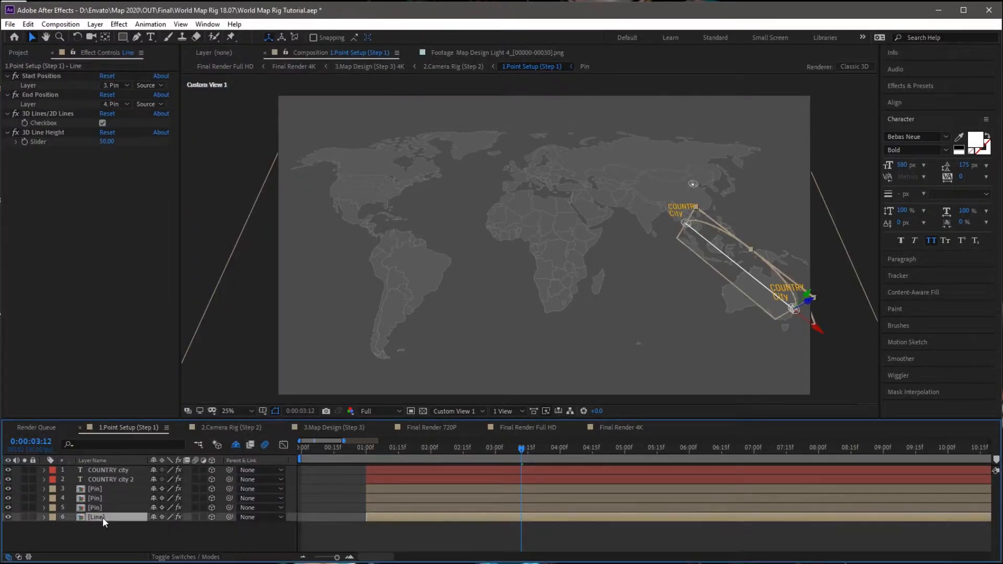
left_click(107, 480)
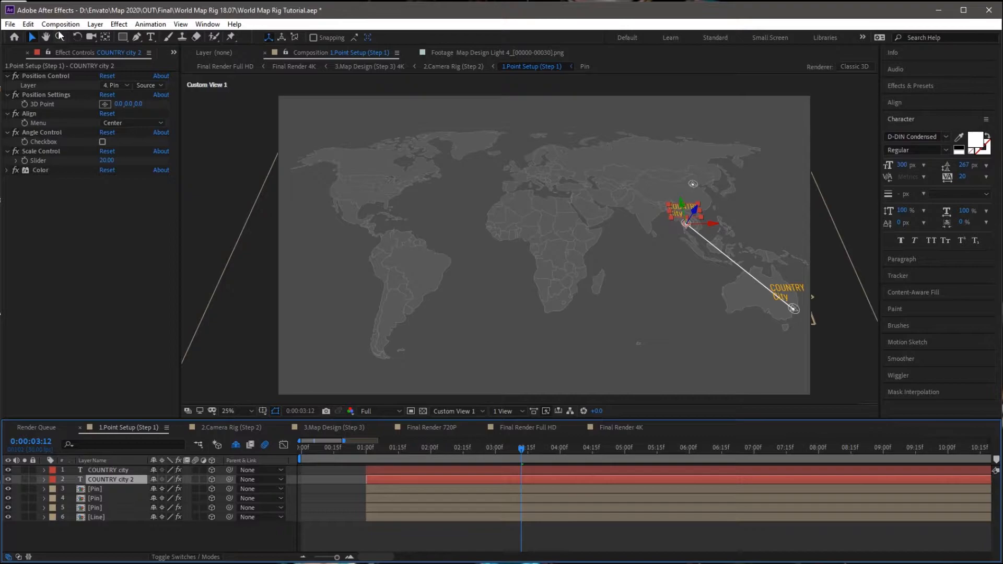
left_click(28, 24)
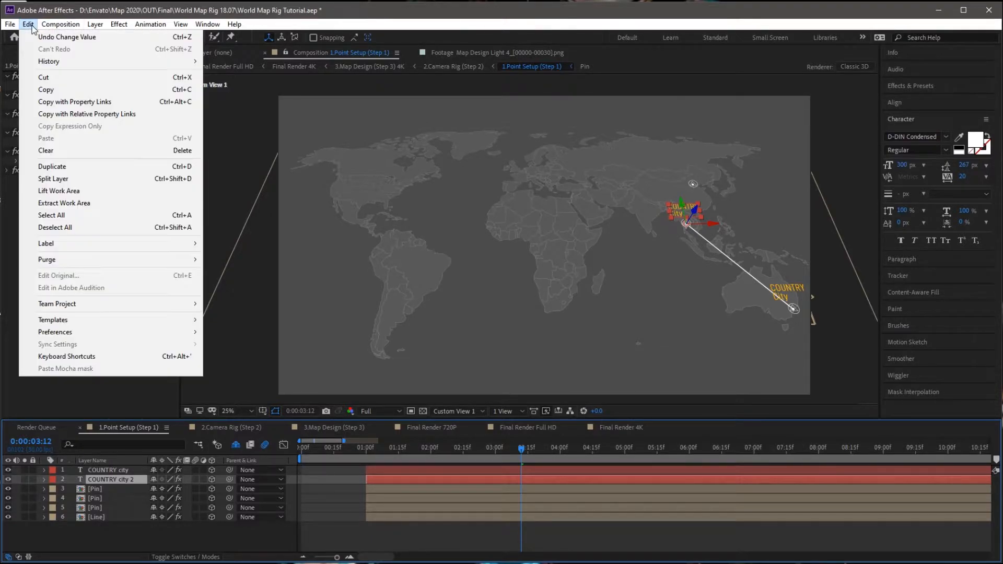
left_click(52, 167)
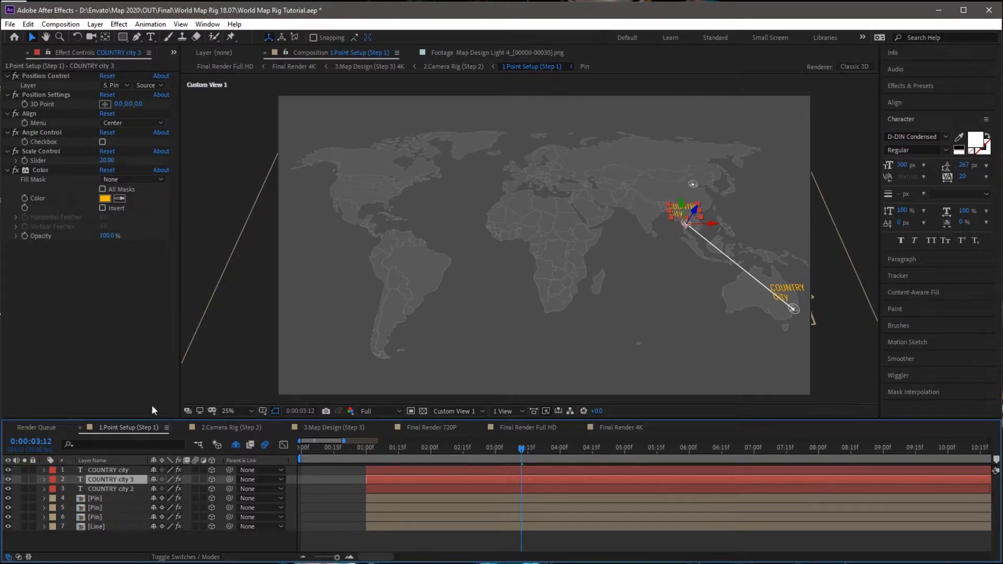
left_click_drag(122, 481, 123, 492)
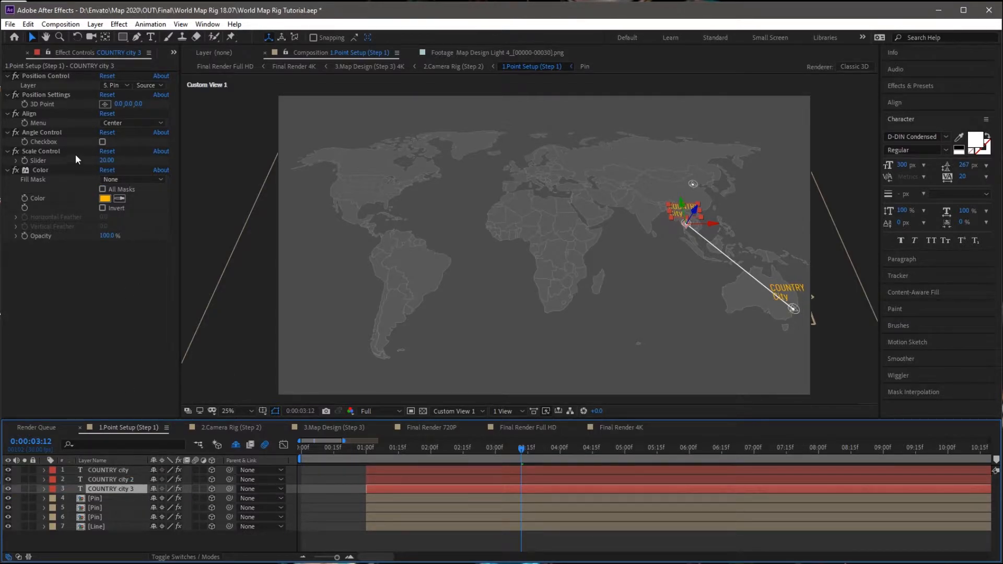
Attach the COUNTRY city 3 label to the Beijing pin by setting its Position Control layer to 6. Pin
left_click(121, 86)
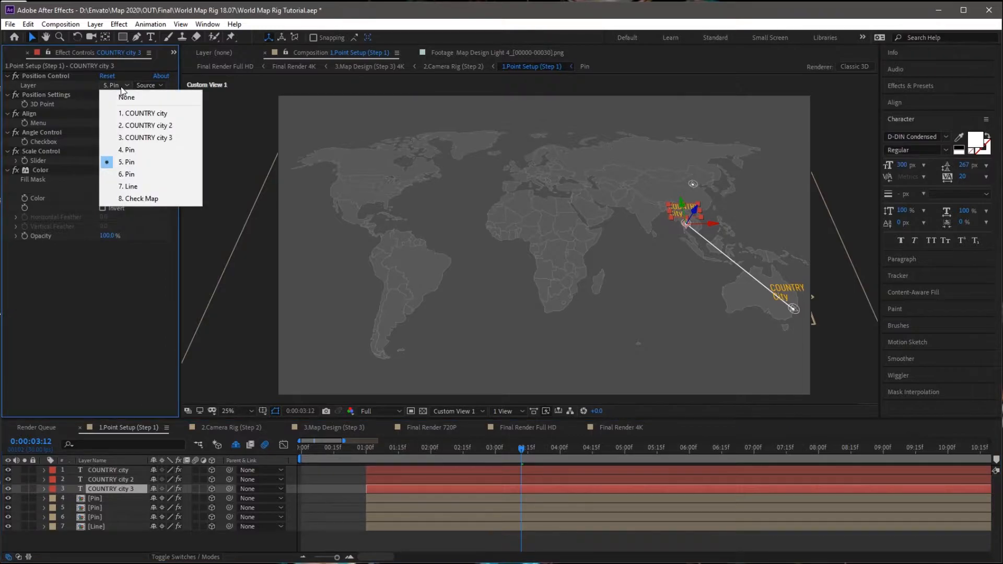
left_click(131, 175)
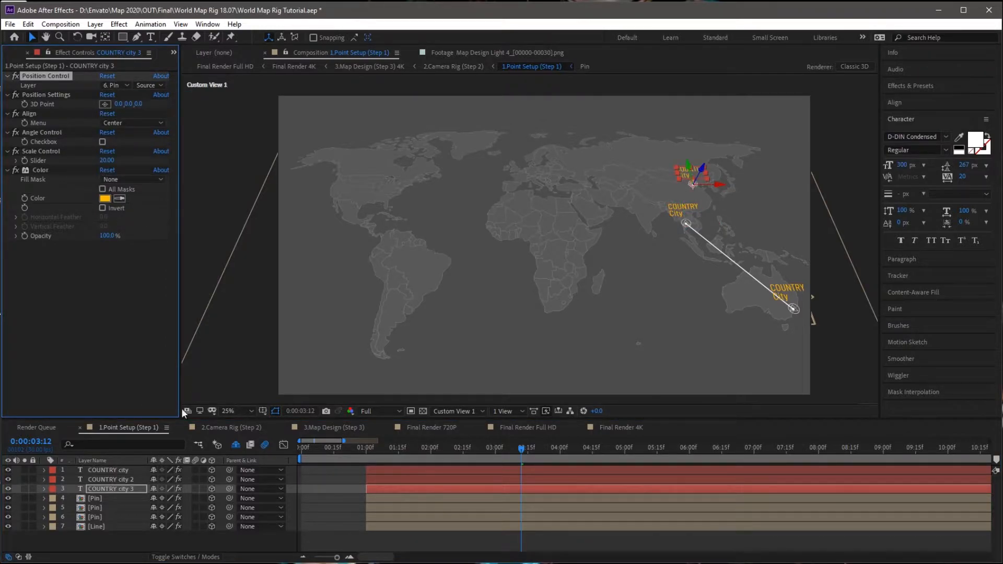
left_click(100, 543)
Duplicate the Line layer and set the lower copy to start at 5. Pin and end at 6. Pin
left_click(106, 528)
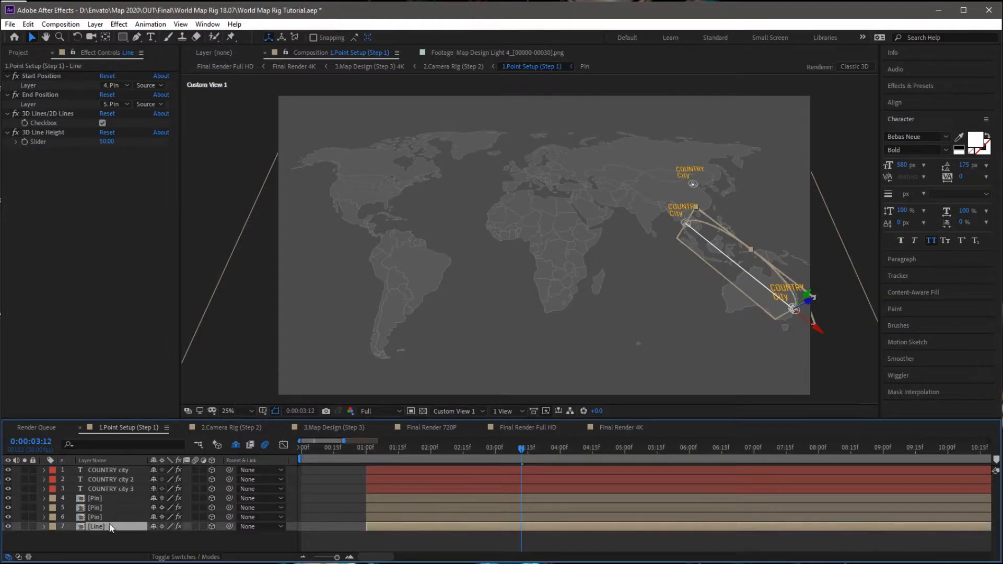
left_click(28, 24)
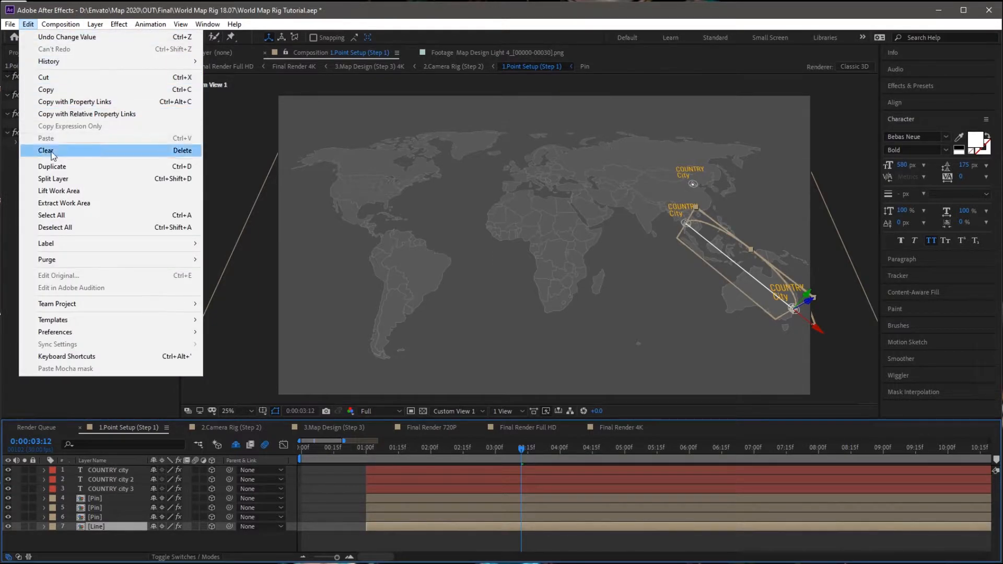
left_click(50, 165)
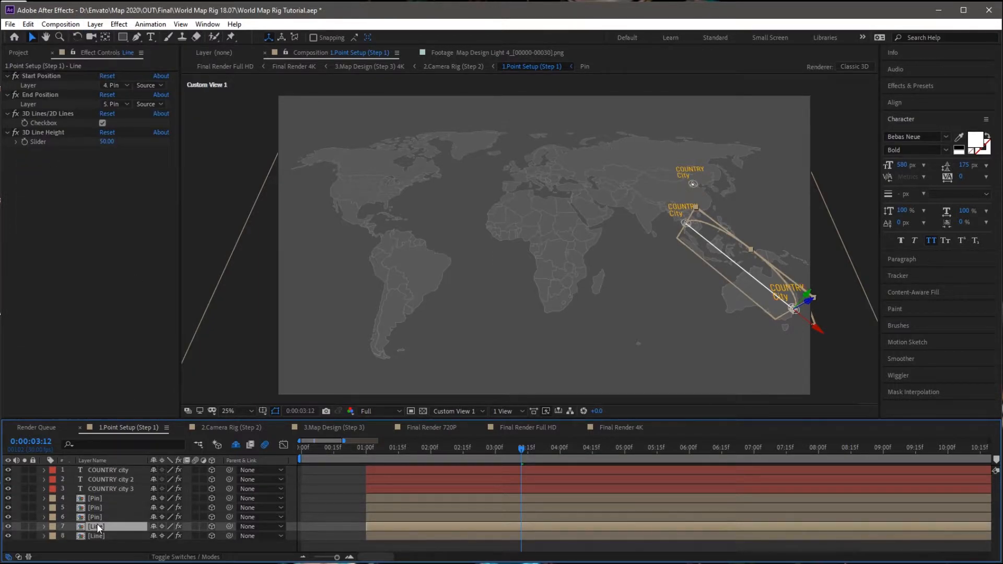
left_click(100, 536)
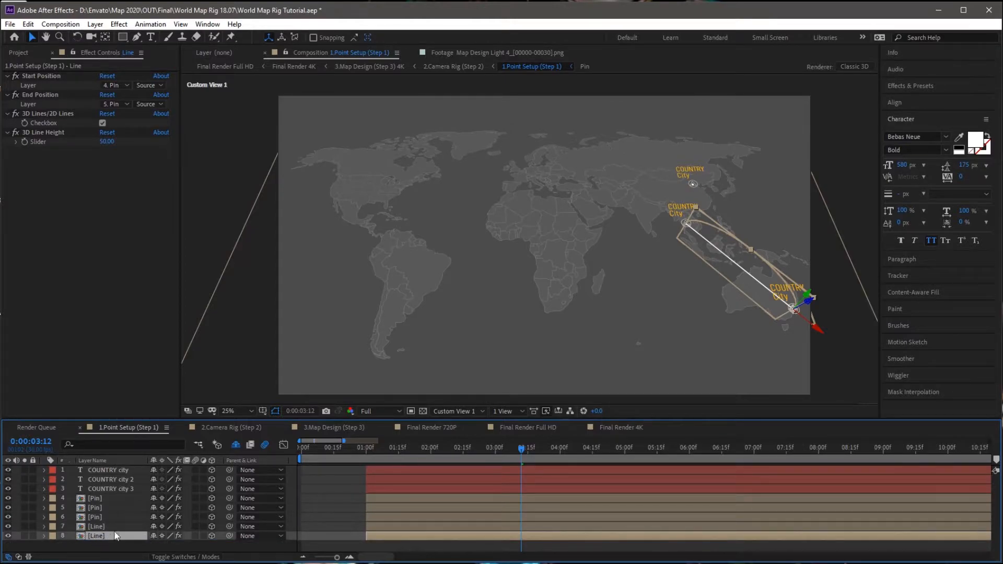
left_click(126, 85)
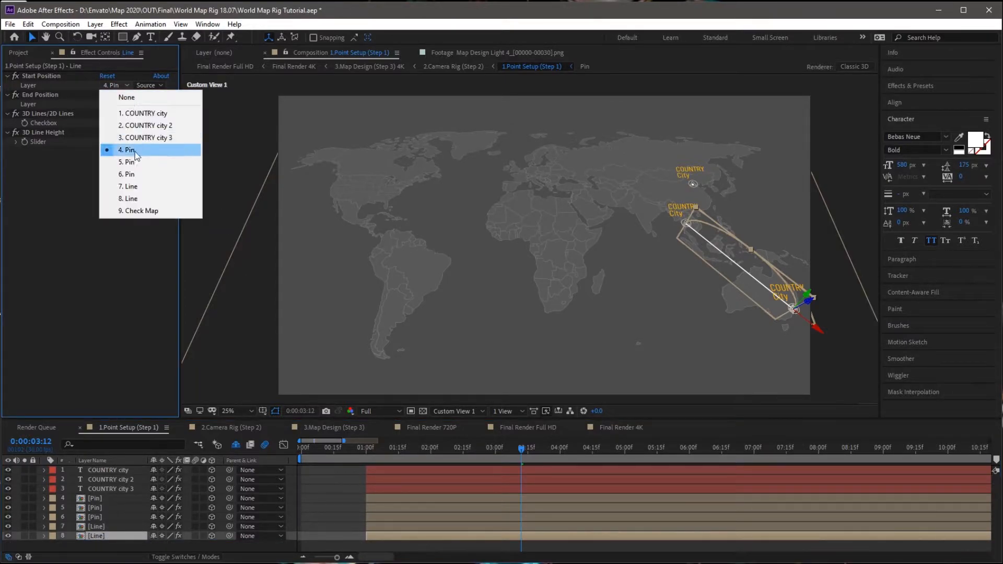
left_click(129, 162)
left_click(118, 105)
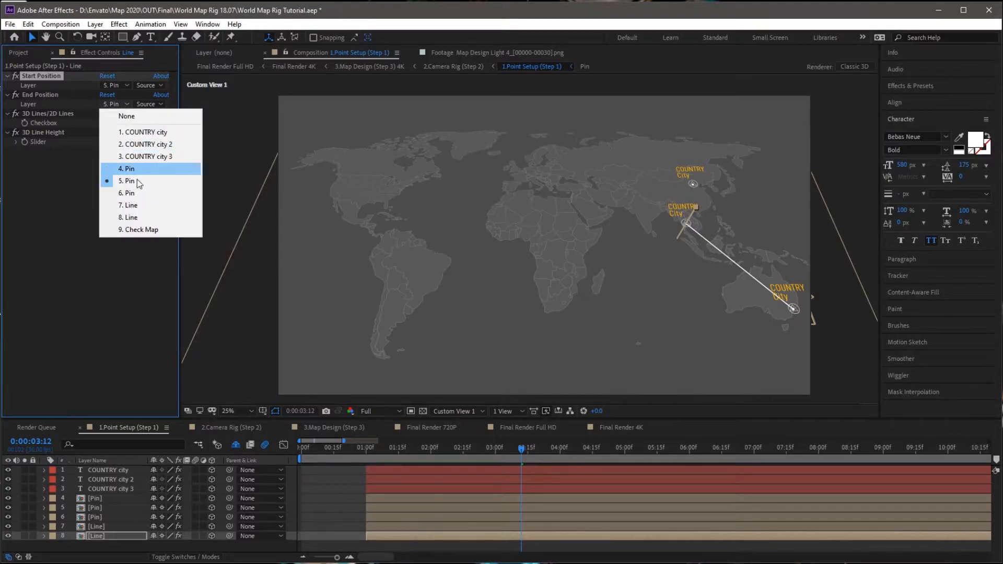
left_click(132, 192)
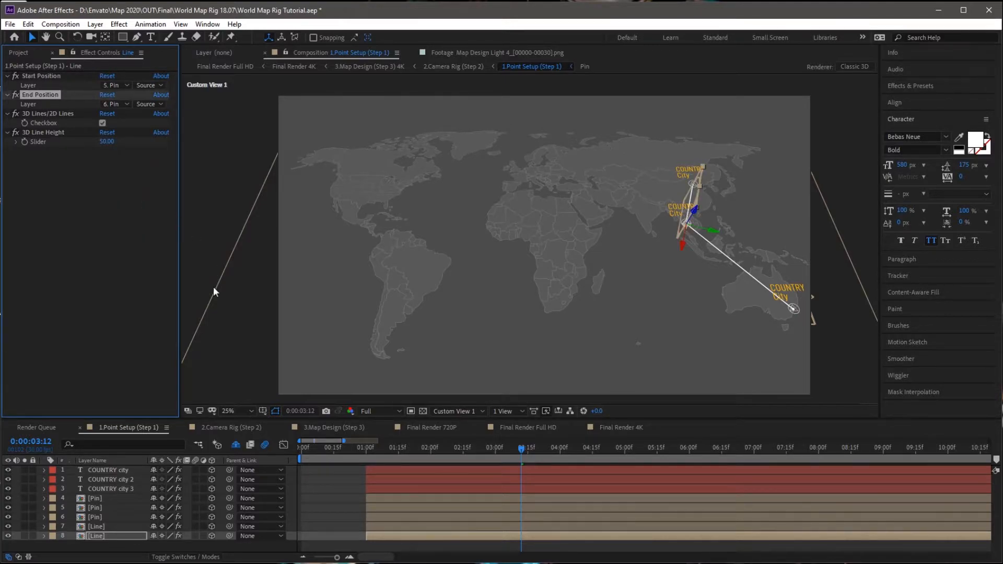
Change the label at the Sydney pin to read AUSTRALIA on the first line and Sydney on the second
left_click(778, 292)
scroll(778, 293, "up", 4)
key("ctrl+t")
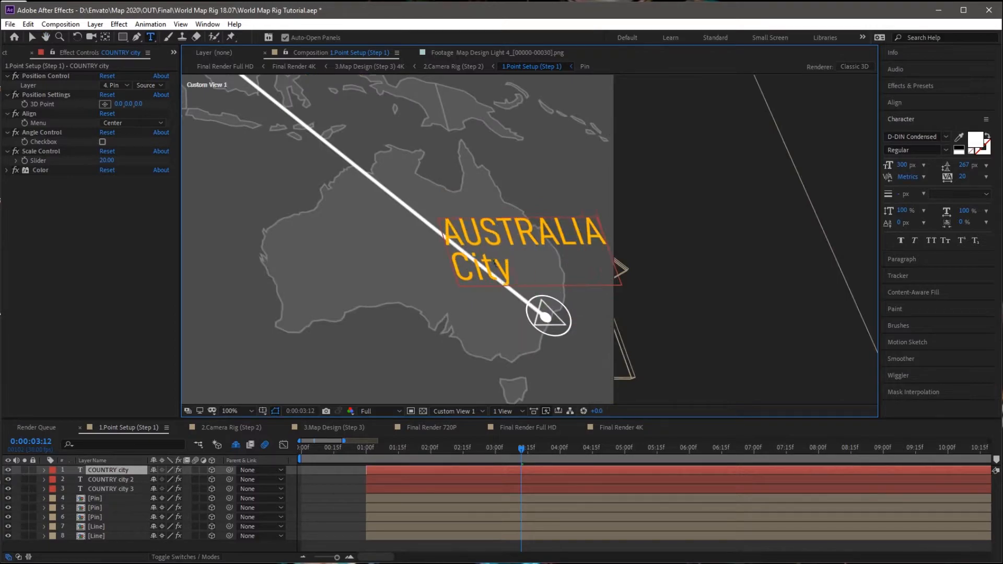
type("Sydney")
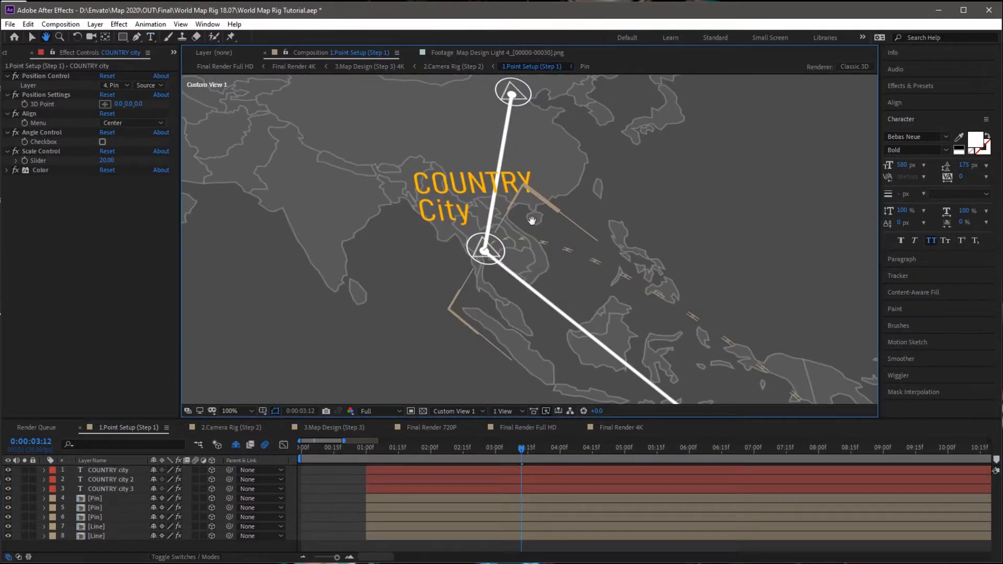
Change the label at the Bangkok pin to read THAILAND on the first line and Bangkok on the second
left_click_drag(531, 219, 538, 253)
key("ctrl+t")
double_click(472, 184)
type("THAILAND")
double_click(444, 211)
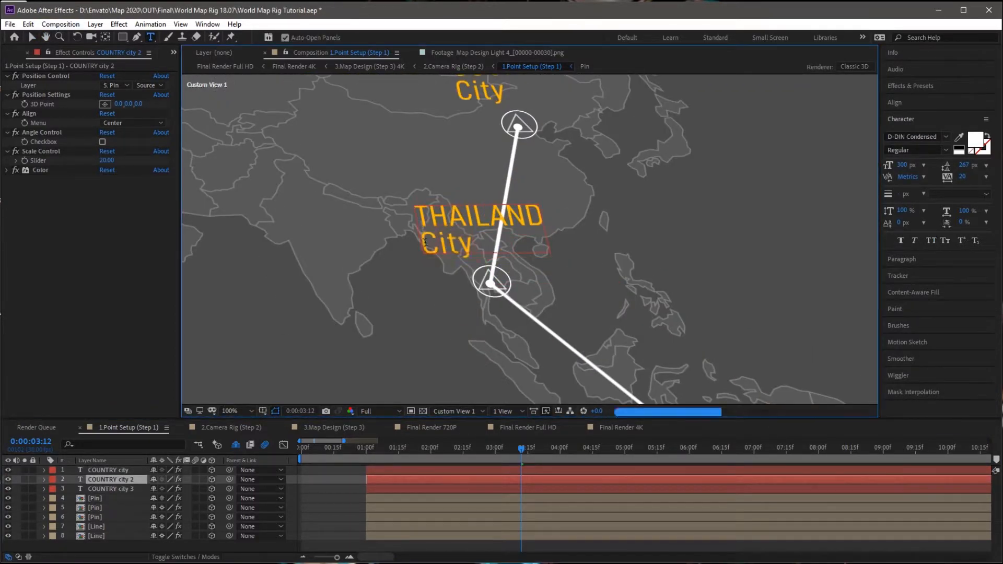
type("Bangkok")
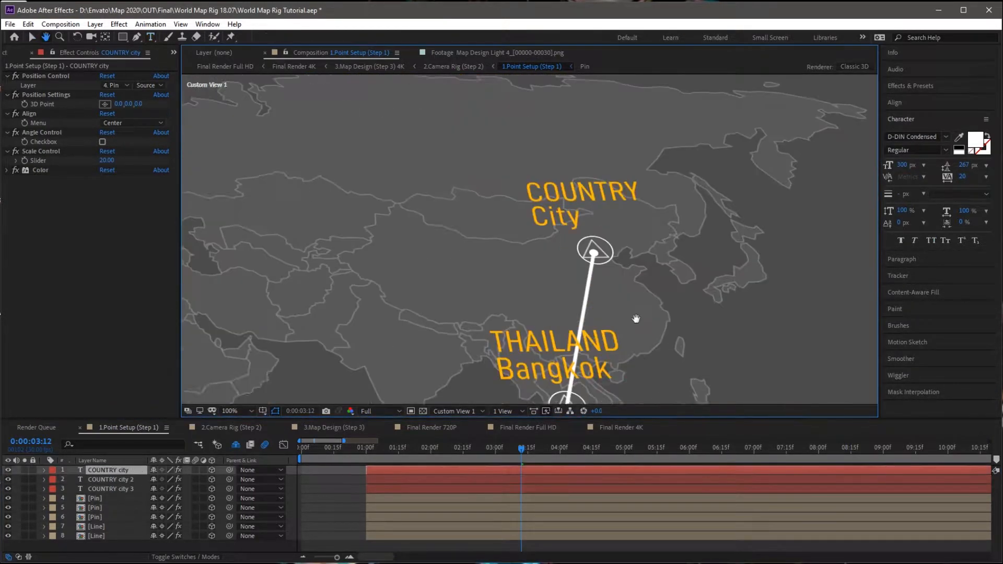
Change the label at the Beijing pin to read CHINA on the first line and Beijing on the second
left_click(95, 516)
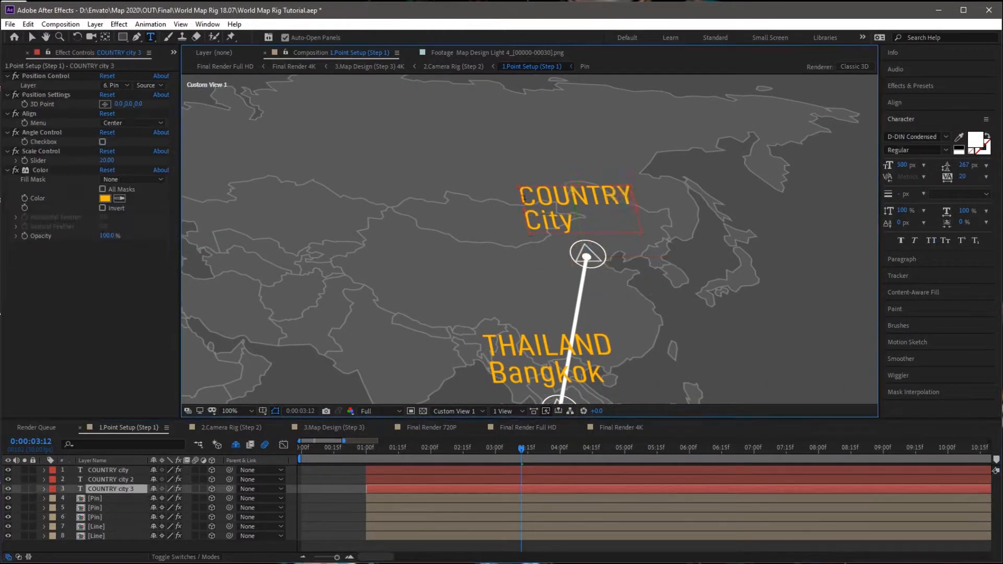
type("CHINA")
double_click(549, 219)
type("Beijing")
left_click(29, 37)
scroll(616, 172, "down", 2)
left_click_drag(616, 172, 588, 173)
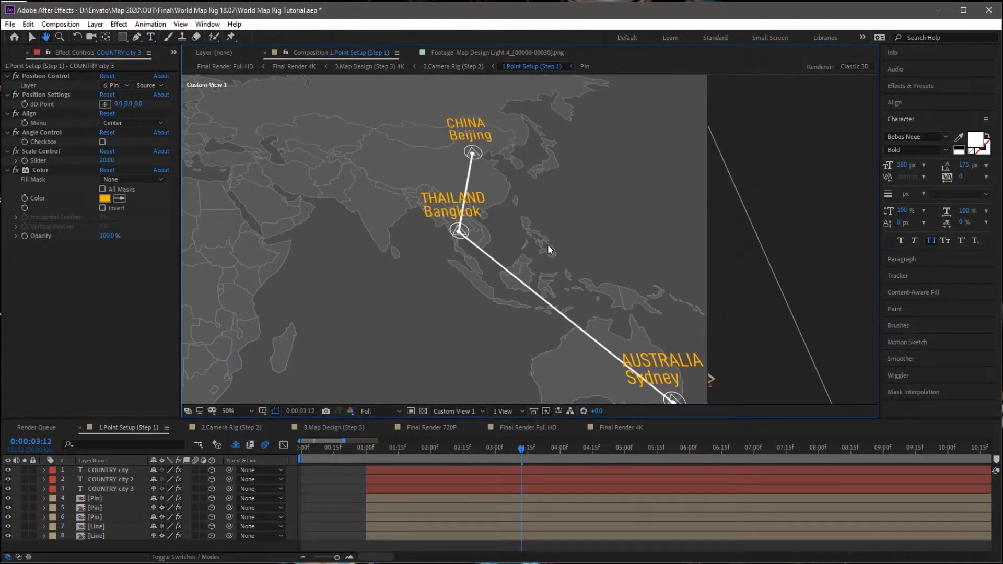
Enable the Angle Control checkbox on all three city labels: COUNTRY city, COUNTRY city 2 and COUNTRY city 3
key("v")
left_click(102, 469)
left_click(103, 142)
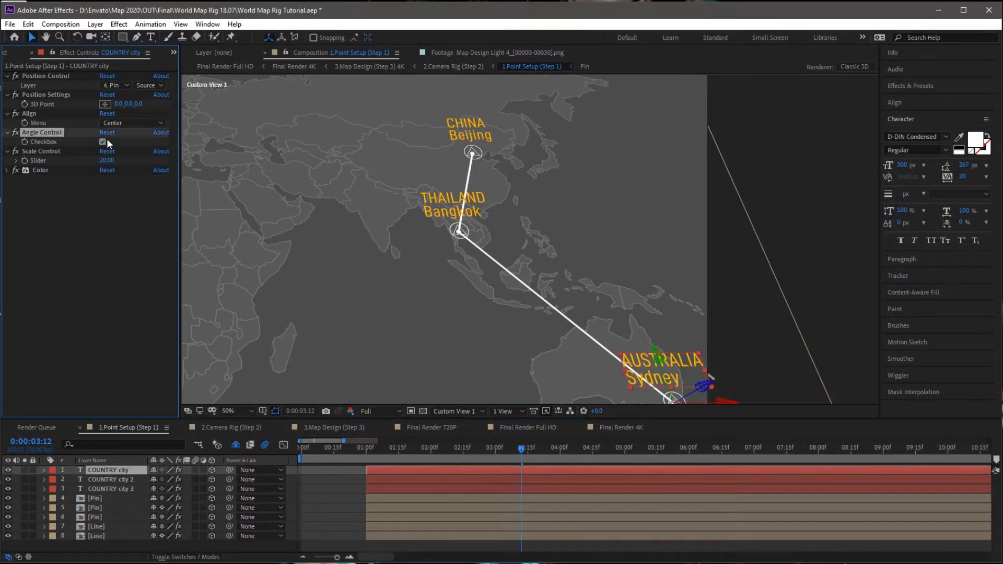
key("h")
left_click_drag(387, 174, 390, 135)
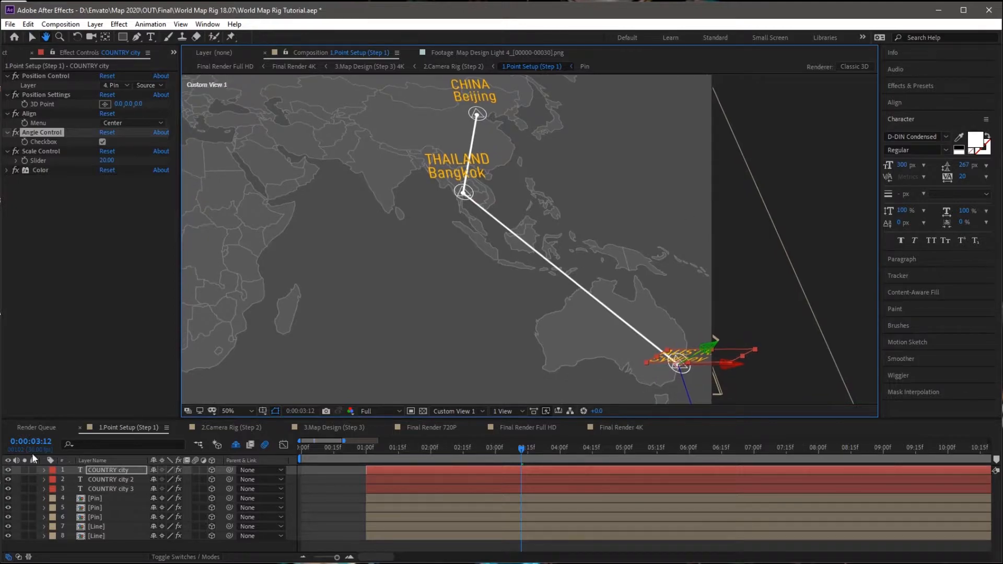
key("v")
left_click(119, 476)
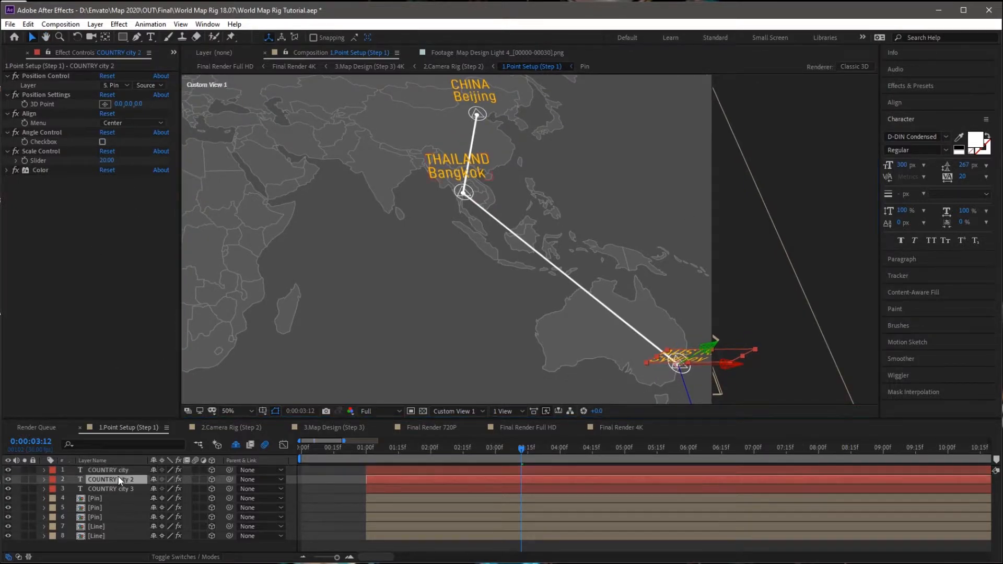
left_click(103, 141)
left_click(108, 470)
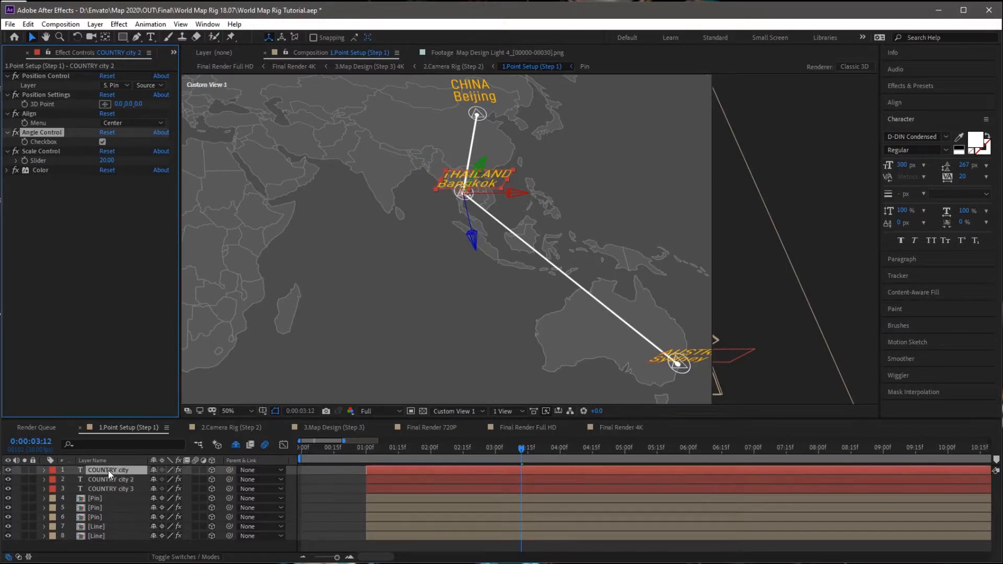
left_click(109, 488)
left_click(103, 141)
left_click(673, 249)
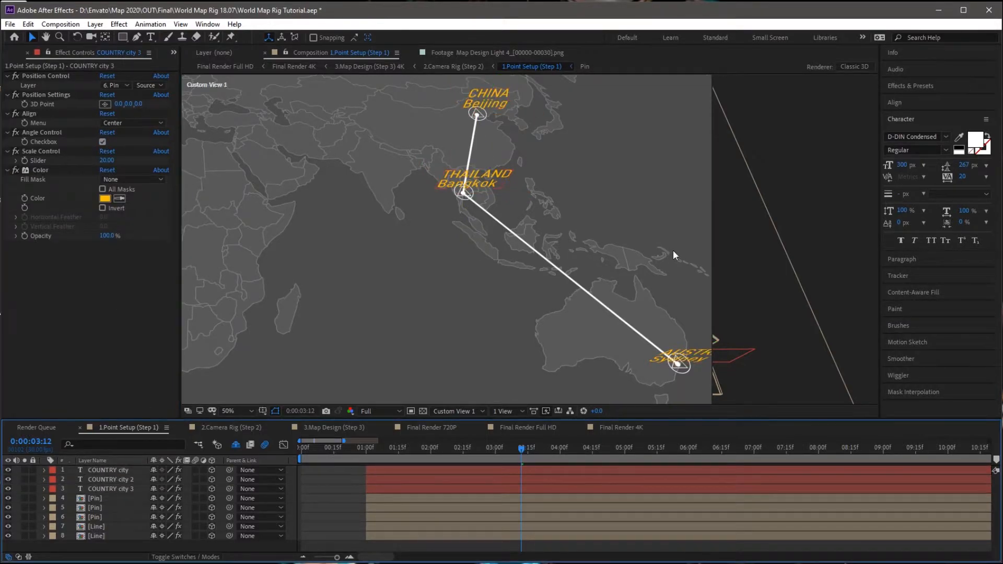
Shorten the work area to end at about four seconds and preview the route animation
scroll(673, 249, "down", 3)
left_click_drag(647, 262, 678, 313)
scroll(755, 373, "down", 1)
key("v")
scroll(481, 476, "down", 2)
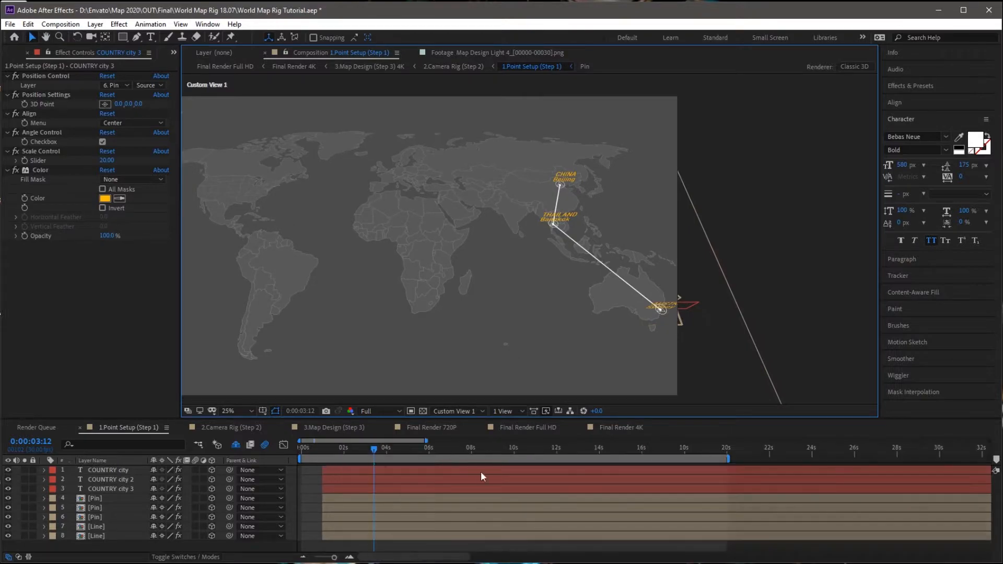
left_click_drag(727, 458, 390, 458)
key("h")
left_click_drag(472, 284, 640, 234)
key("v")
key("space")
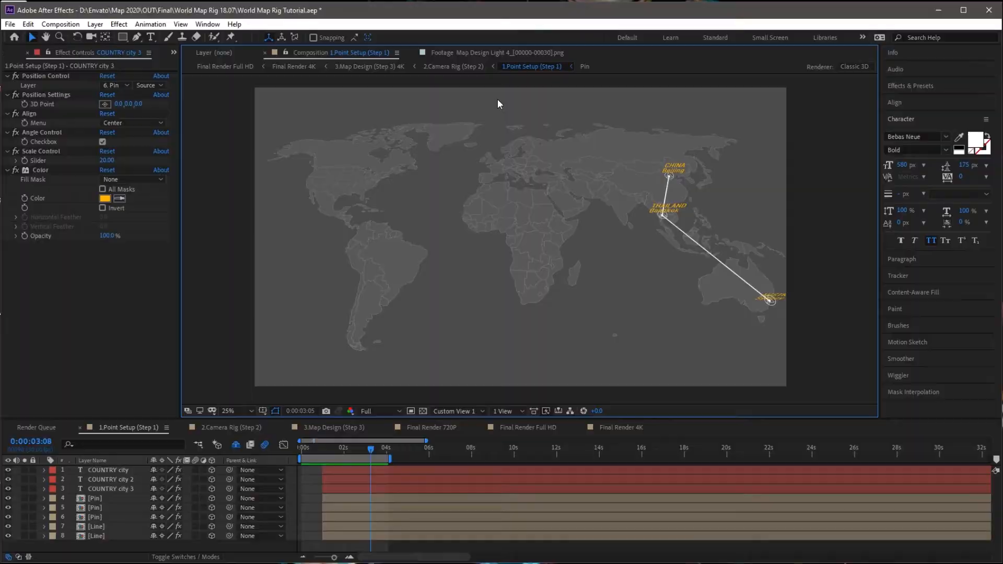
Move the COUNTRY city 2 label layer to start at 0:00:03:00 and extend the work area to about six seconds
left_click(326, 448)
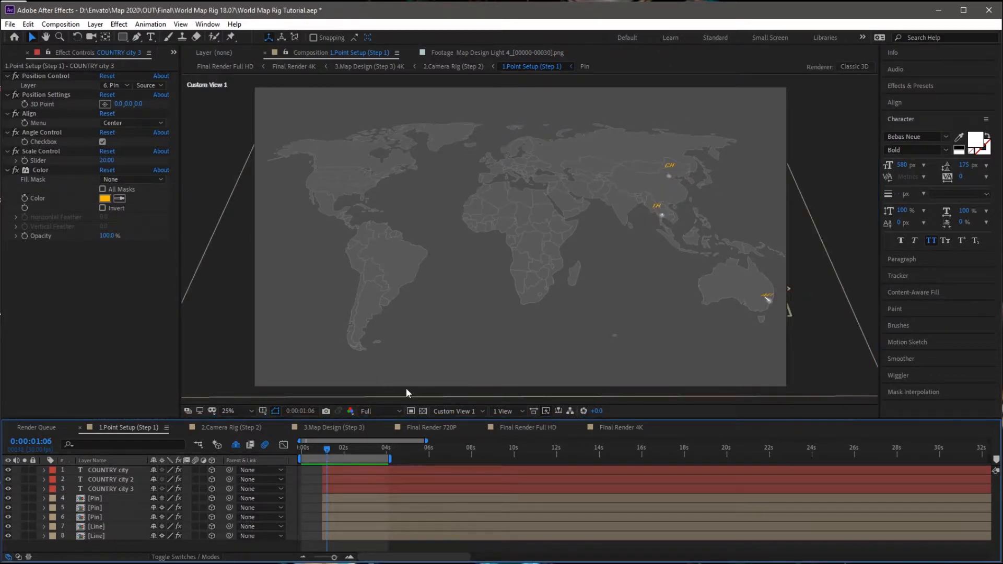
scroll(388, 443, "up", 2)
left_click(402, 452)
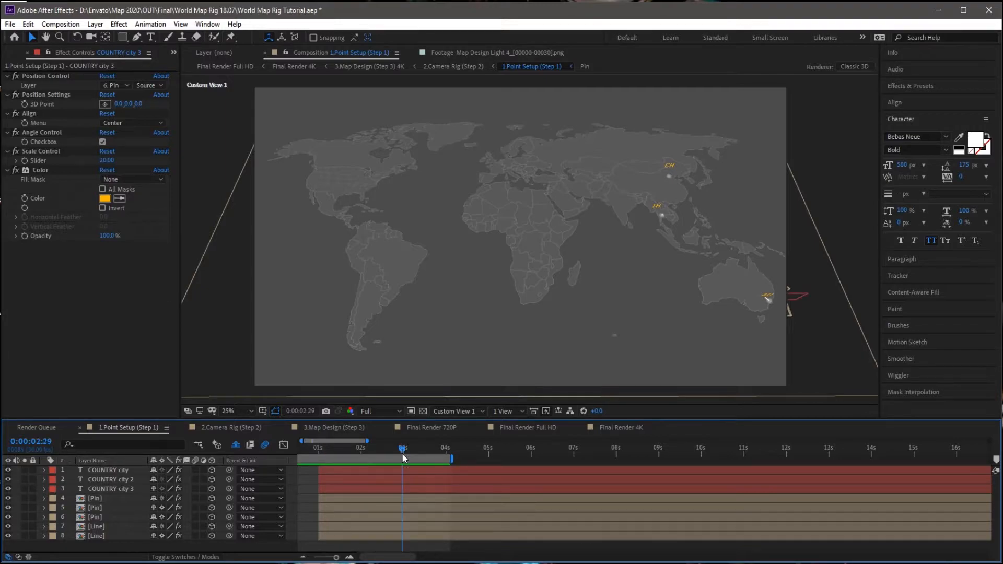
scroll(402, 454, "up", 2)
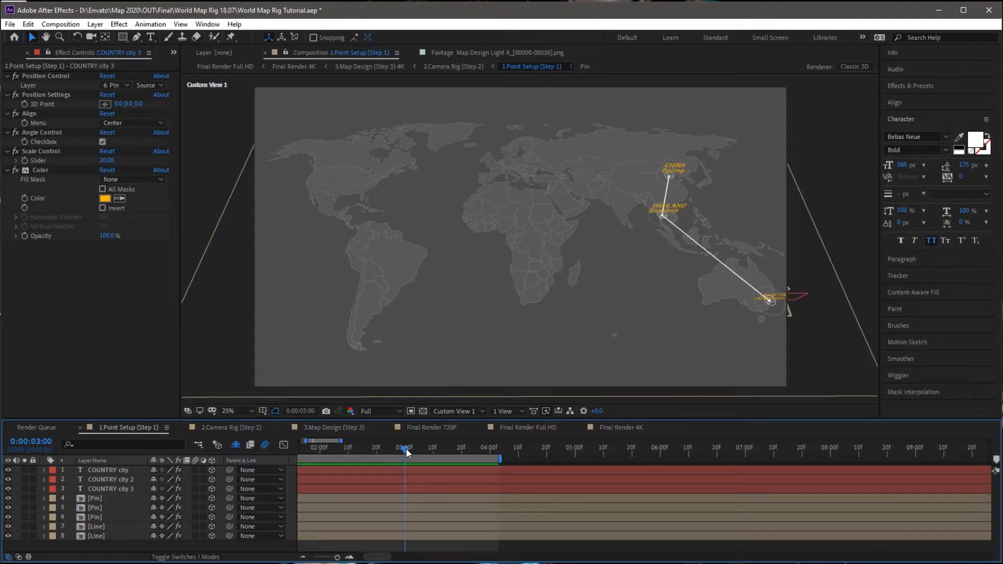
scroll(387, 472, "down", 2)
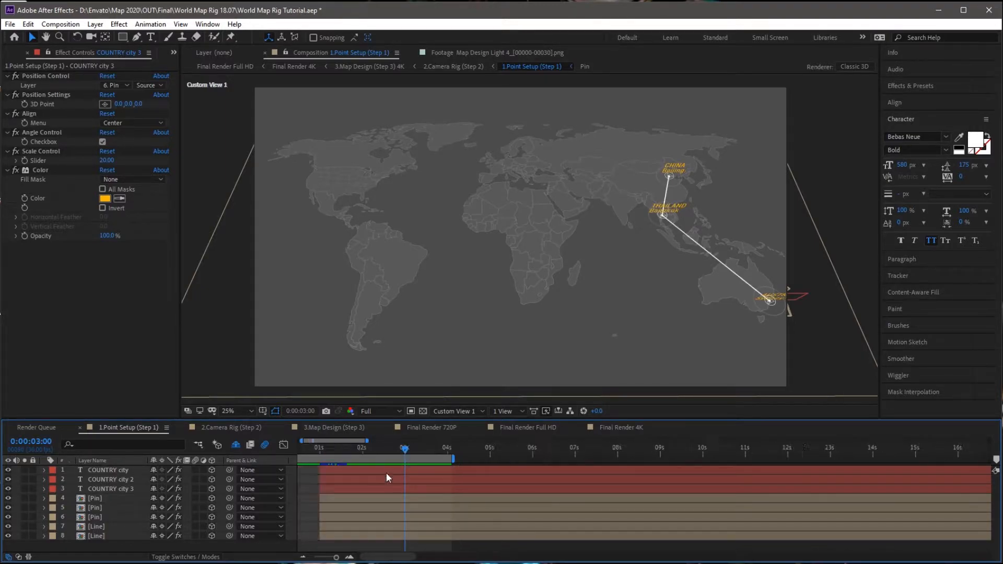
left_click(119, 481)
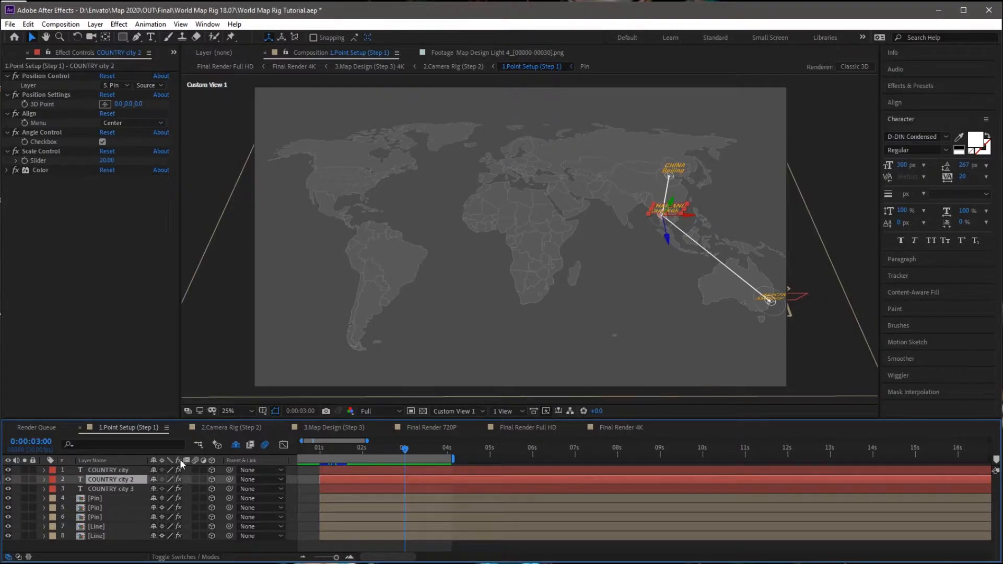
key("bracketleft")
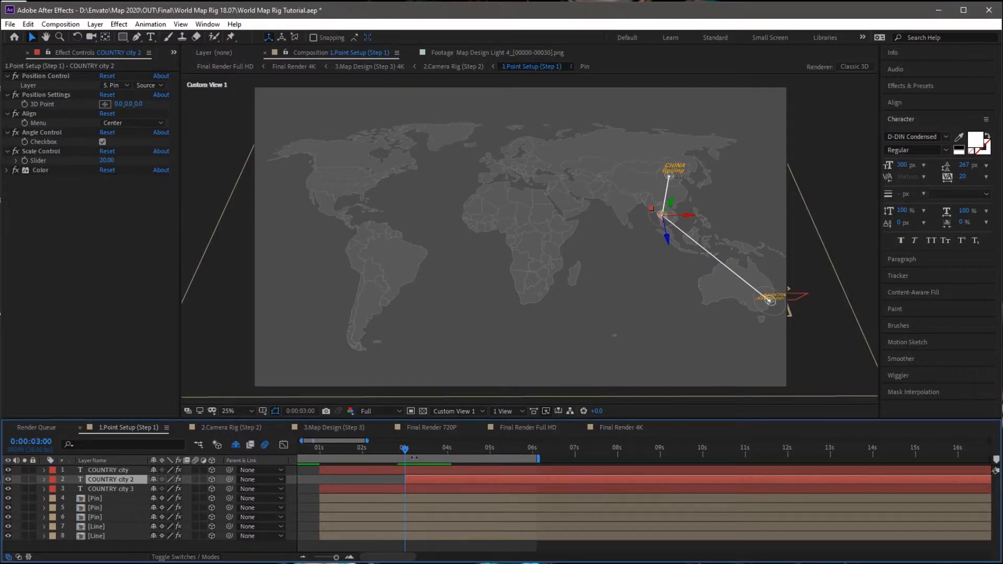
Move the COUNTRY city 3 label layer to start at 0:00:05:00
left_click(490, 448)
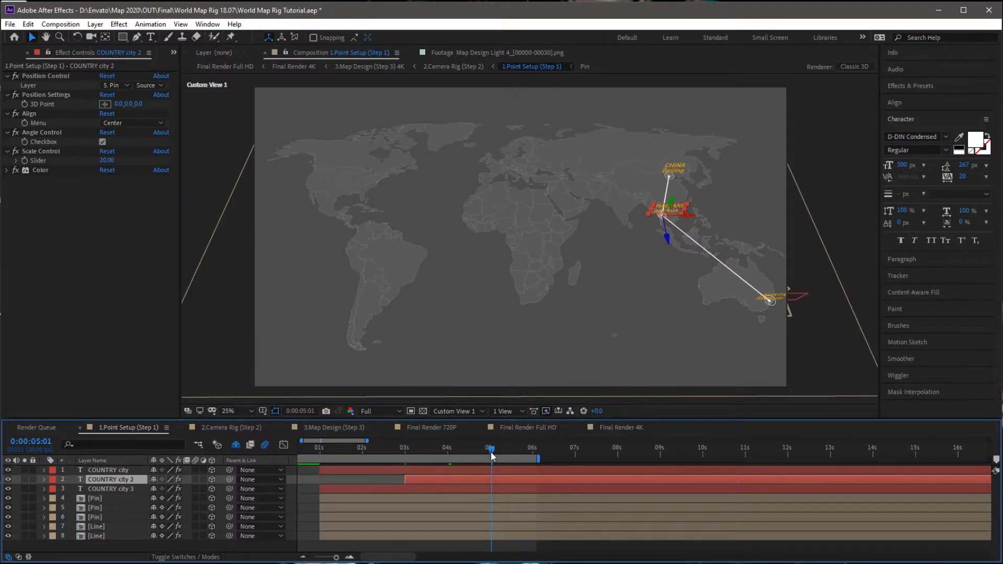
key("Page_Up")
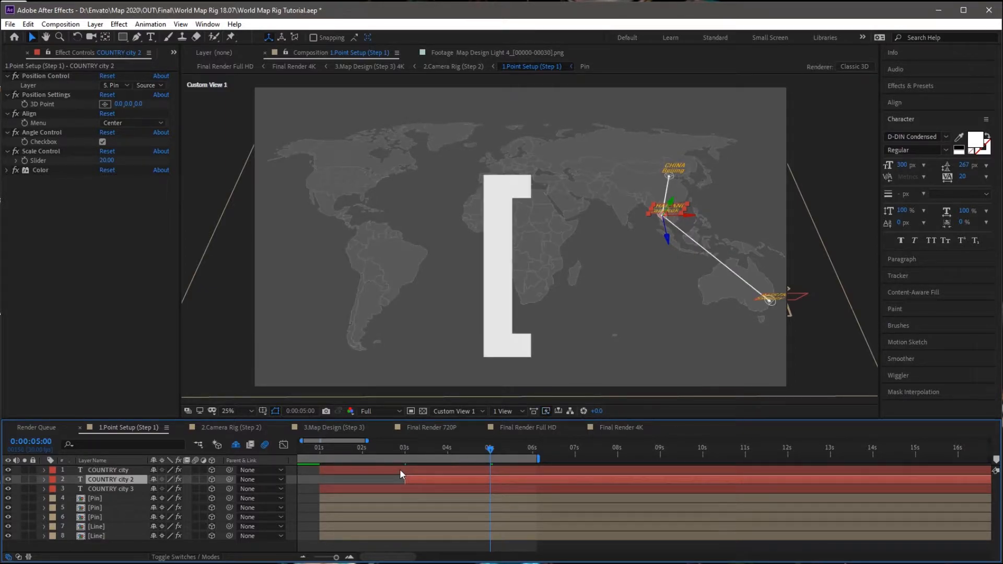
left_click(346, 487)
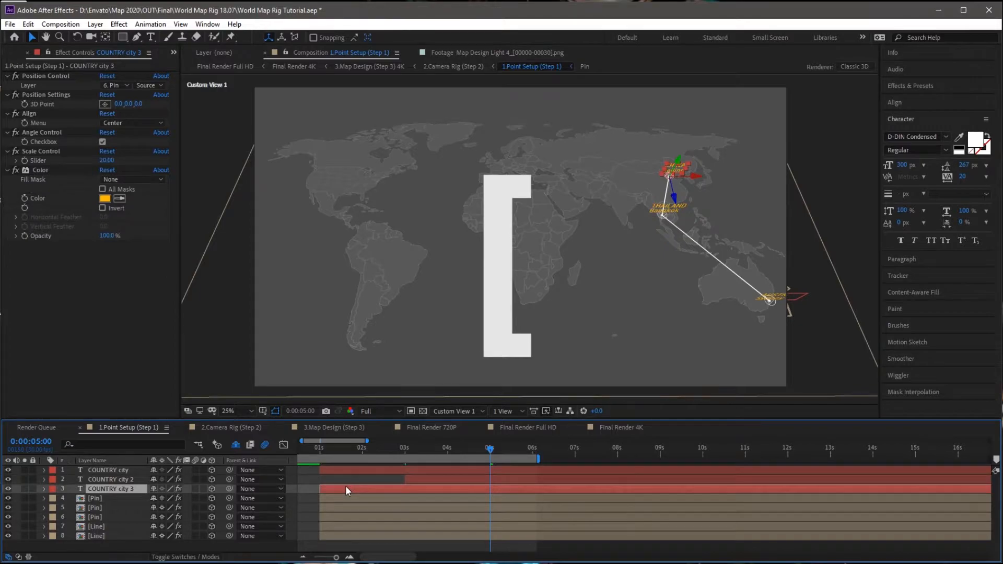
key("alt+[")
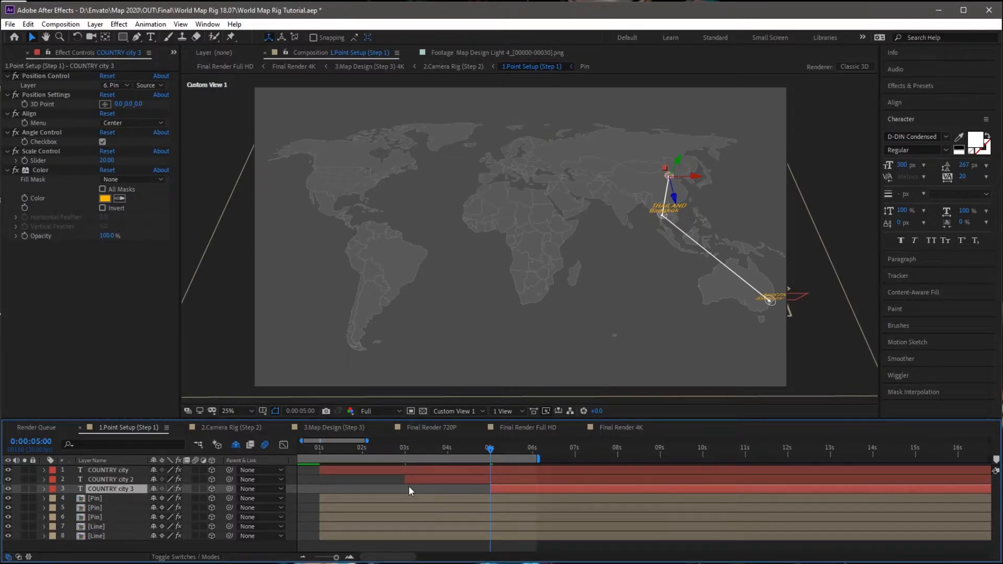
Make the Bangkok Pin layer start at 0:00:03:00
left_click(402, 451)
left_click(386, 507)
key("alt+[")
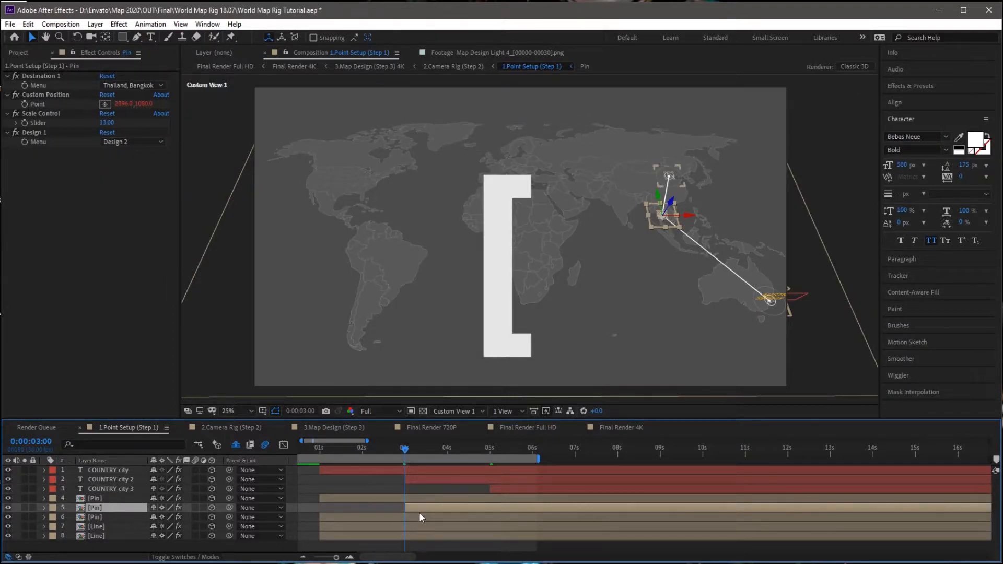
Make the Beijing Pin layer start at 0:00:05:00
left_click(488, 451)
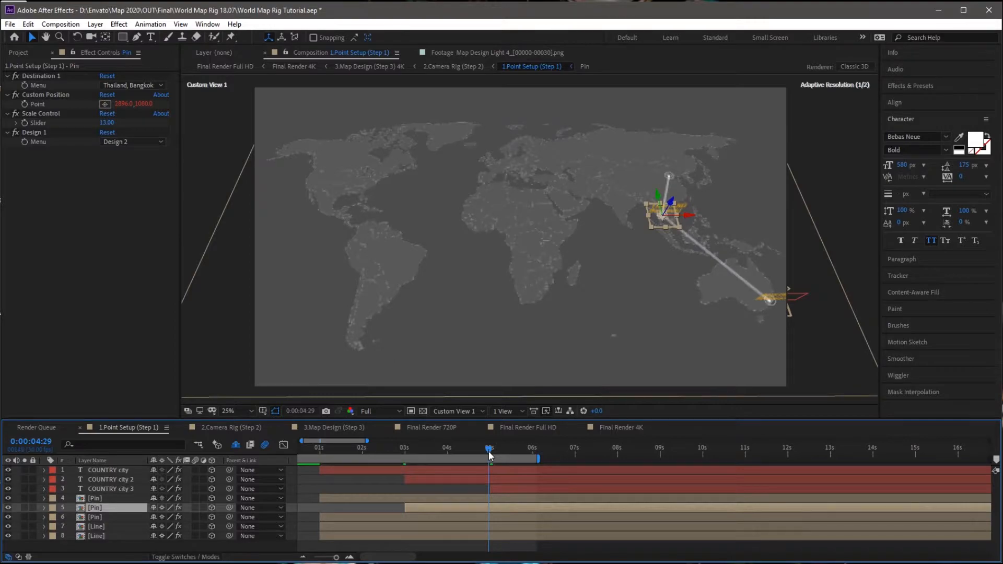
left_click_drag(491, 456, 491, 456)
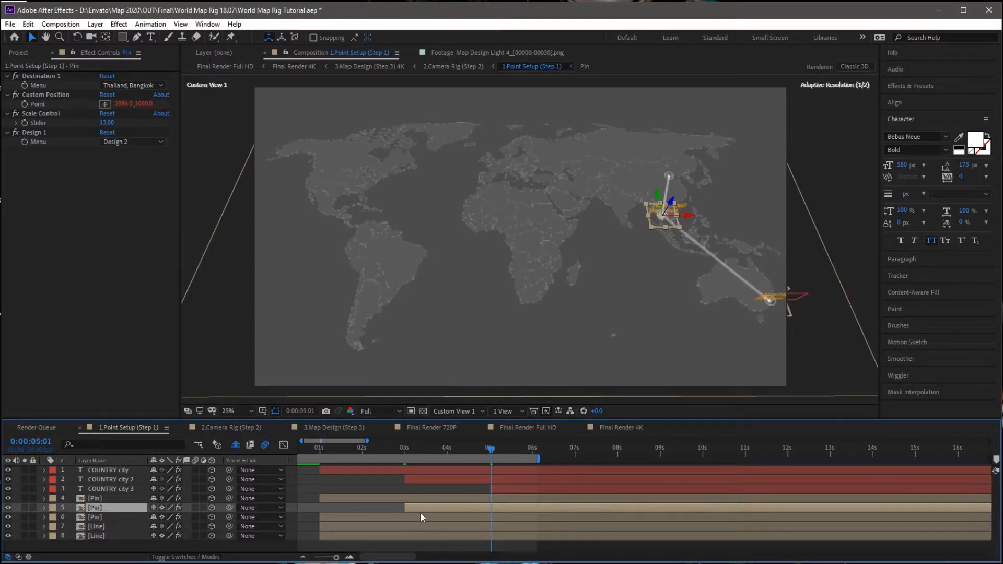
left_click(489, 449)
left_click(491, 454)
left_click(491, 453)
left_click(391, 516)
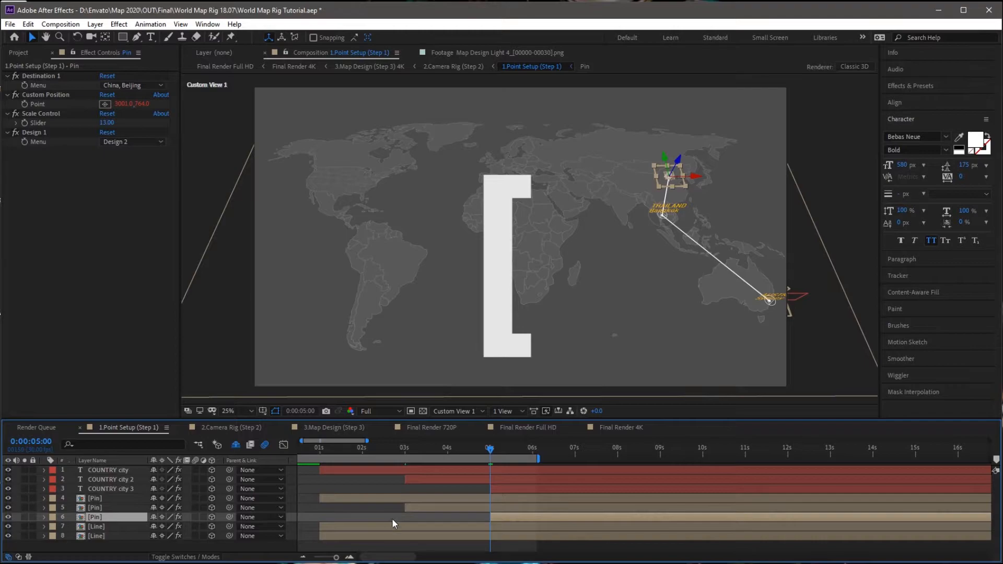
Make the Bangkok-to-Beijing Line layer start at 0:00:03:00 and extend the work area to about seven seconds
left_click(405, 452)
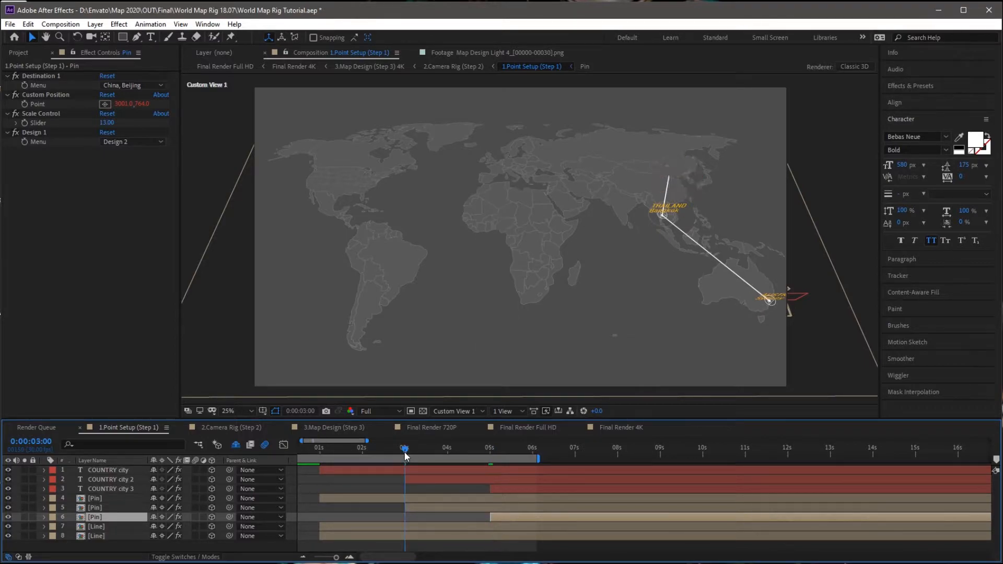
left_click(373, 536)
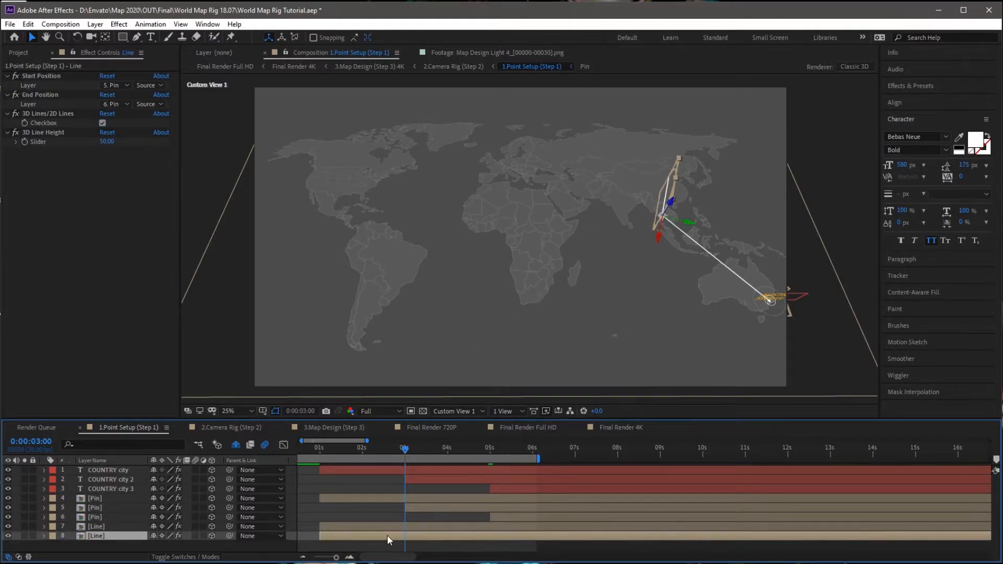
key("alt+bracketleft")
left_click_drag(539, 458, 572, 458)
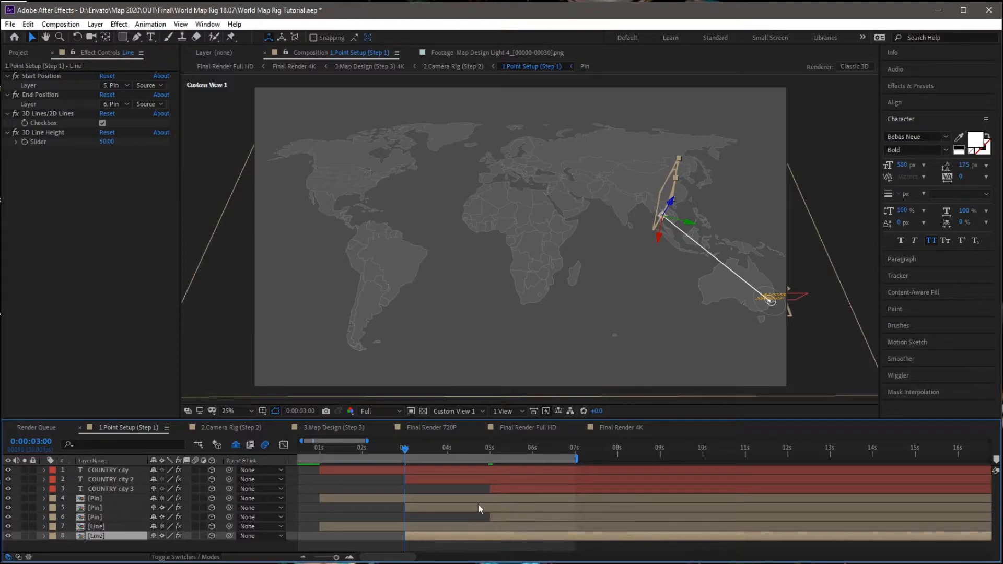
Preview the staggered appearance of the pins, labels and lines in the Point Setup composition
left_click(368, 509)
key("minus")
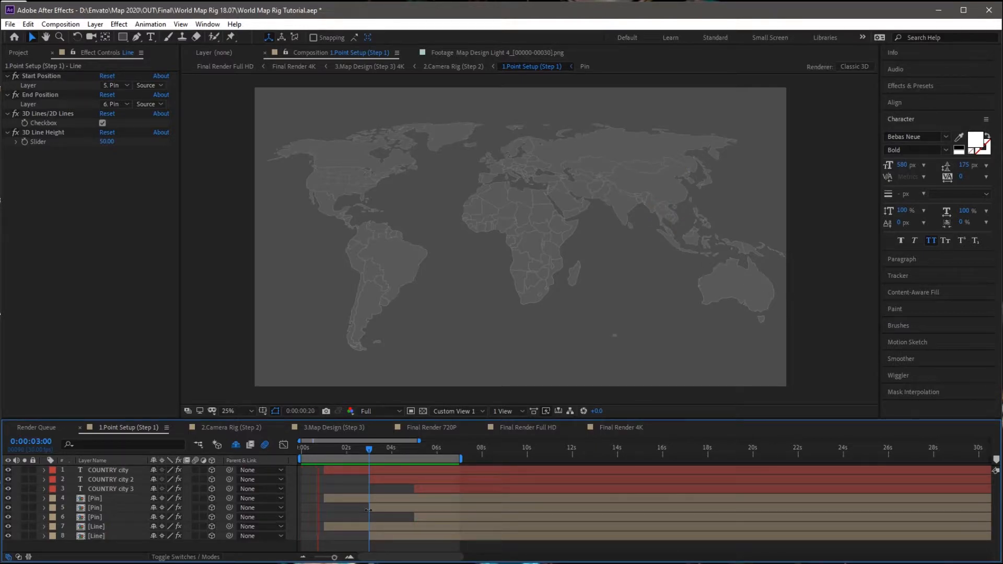
key("space")
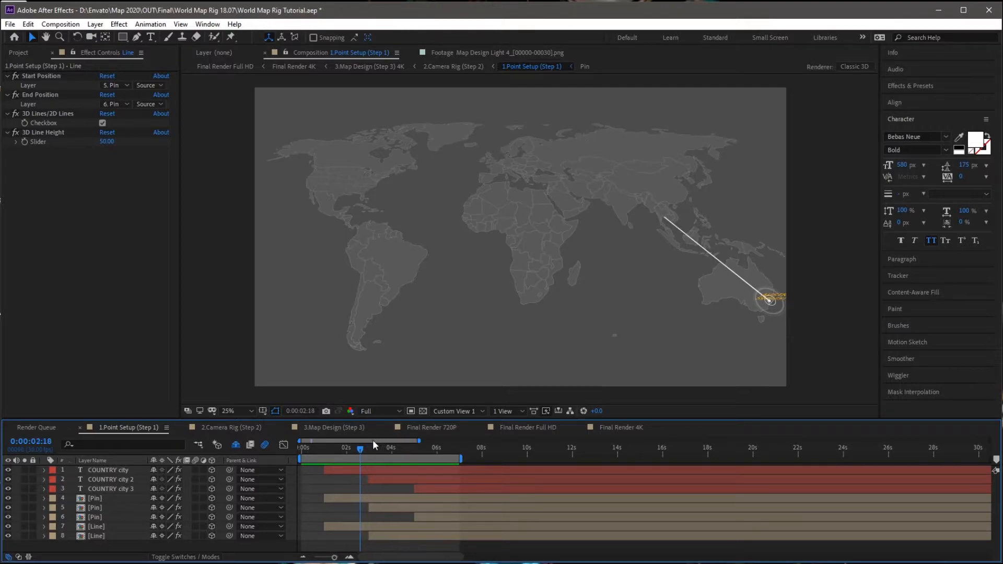
left_click_drag(355, 449, 446, 467)
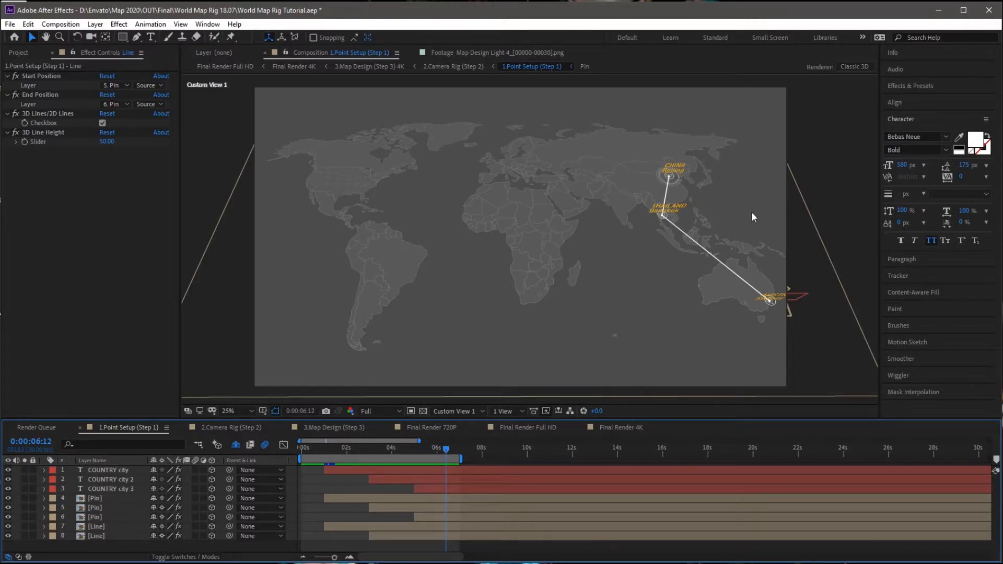
Open the 2.Camera Rig (Step 2) composition and enable Draft Quality on its resolution control layer
left_click(210, 426)
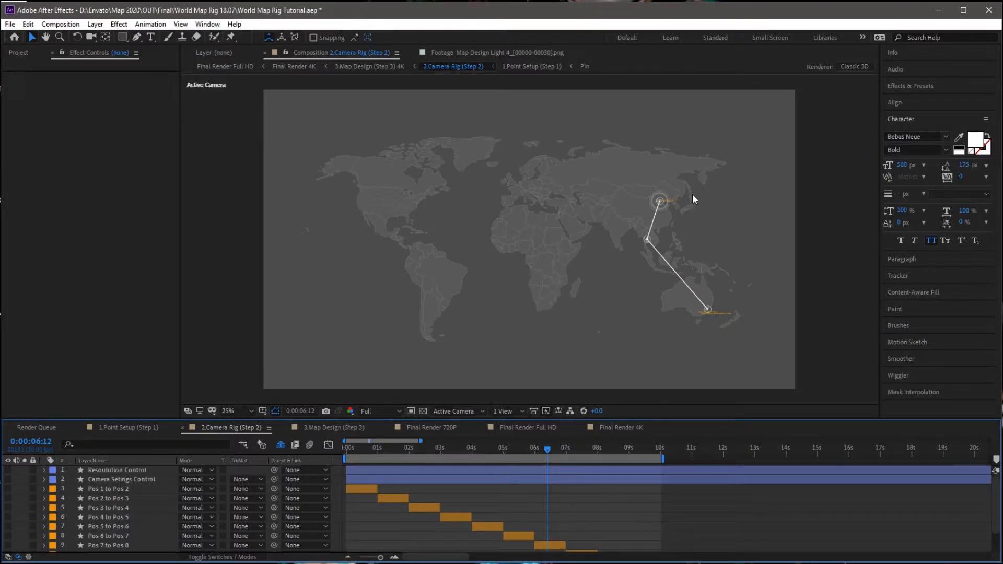
left_click(140, 472)
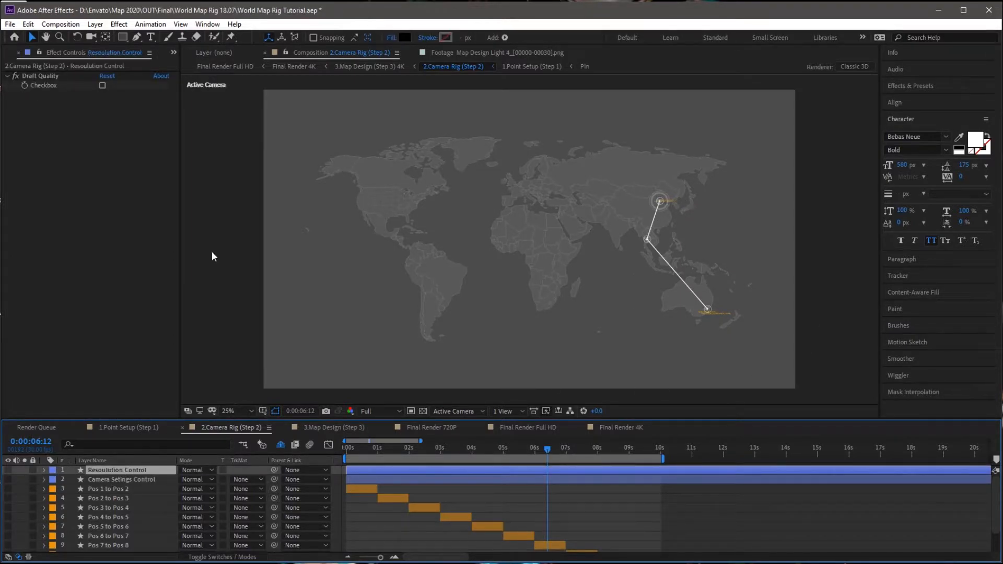
left_click(103, 85)
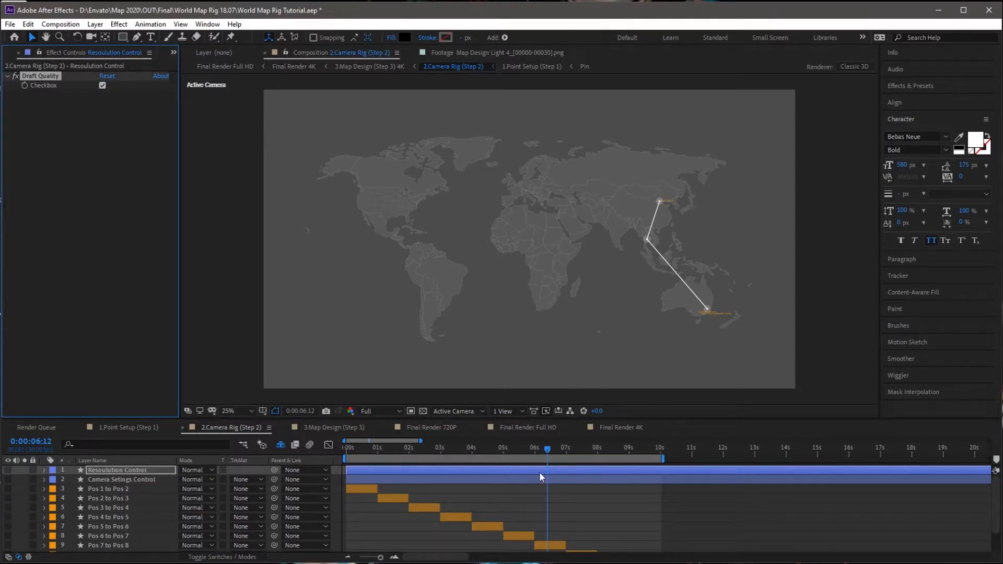
left_click(406, 456)
left_click_drag(399, 450, 424, 457)
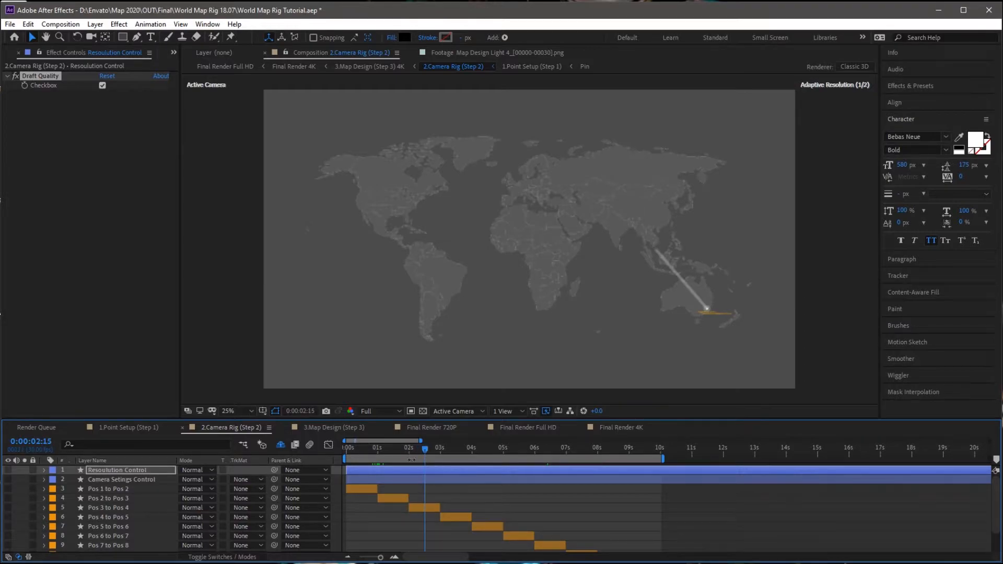
Shift the layers from Pos 4 to Pos 5 through Pos 10 to Pos 11 so they start at about 10.5 seconds
left_click(122, 513)
scroll(121, 515, "down", 1)
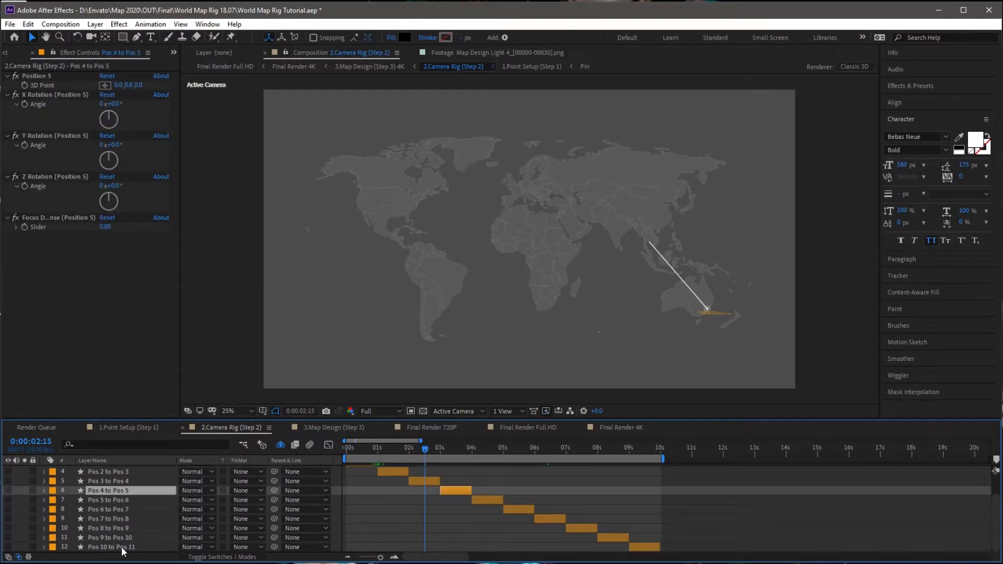
left_click(123, 548, "shift")
left_click_drag(450, 488, 686, 500)
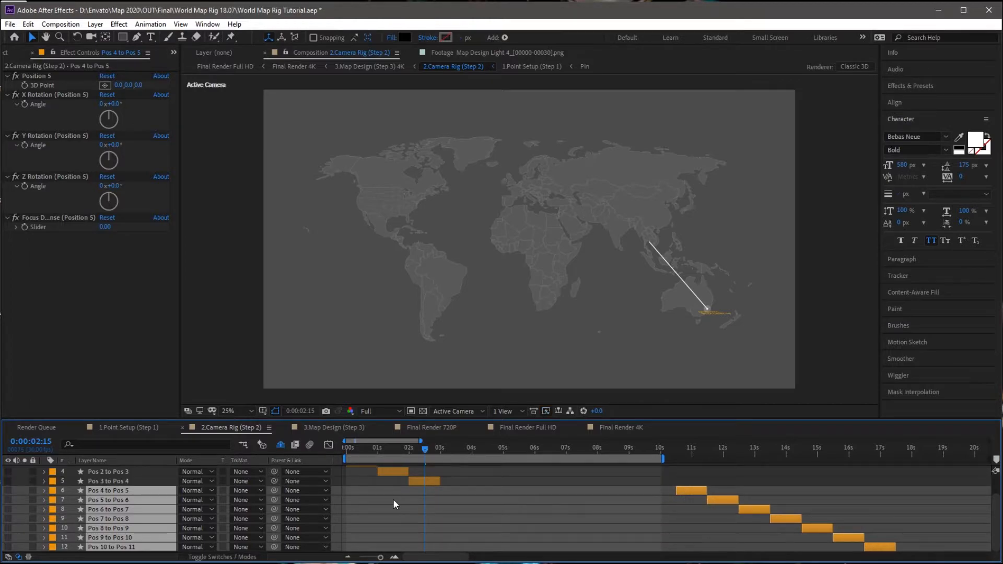
Move the Pos 2 to 3 and Pos 3 to 4 layers to about four seconds and extend Pos 1 to Pos 2 to about two seconds
scroll(393, 499, "up", 1)
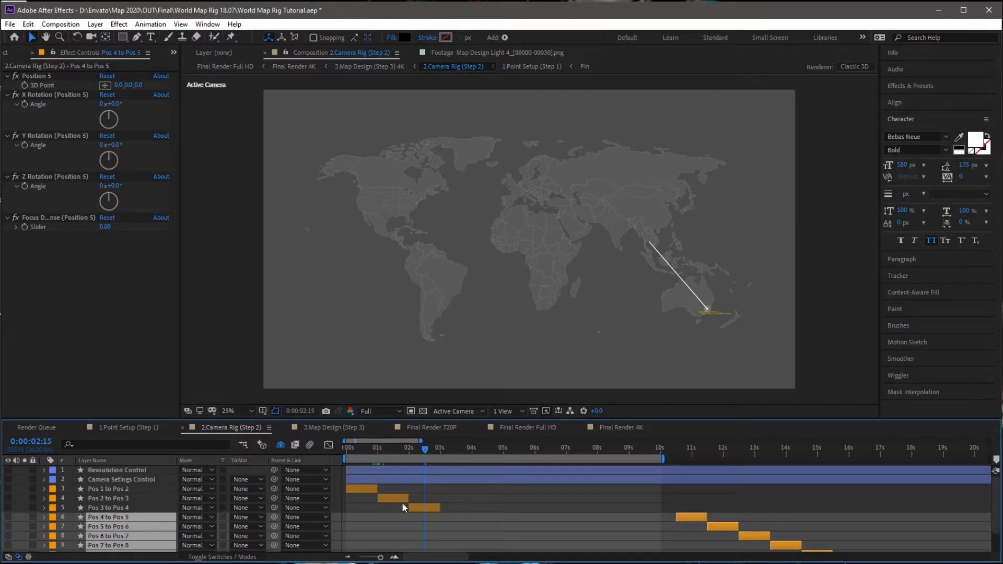
left_click(407, 500)
left_click(420, 507, "shift")
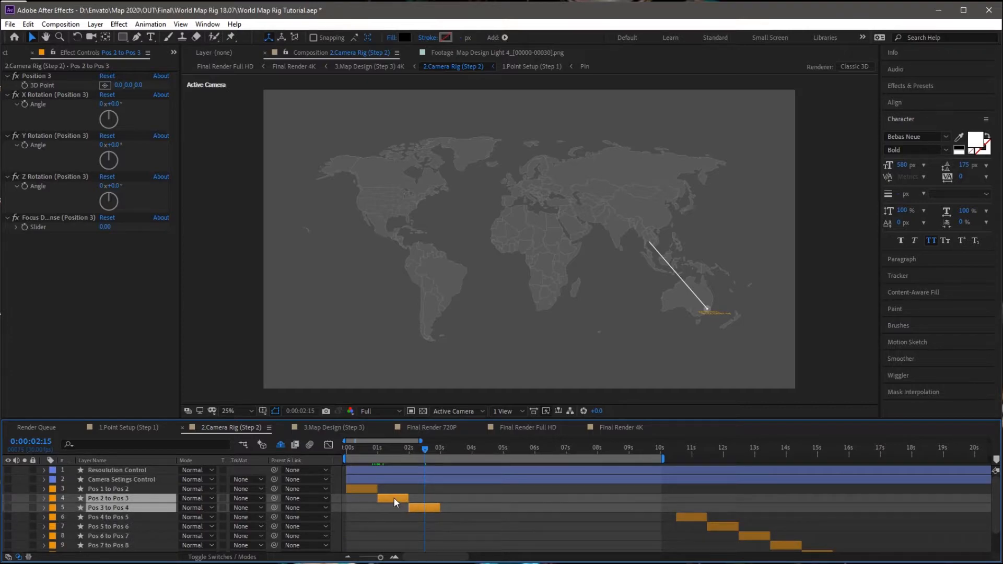
left_click_drag(368, 450, 340, 456)
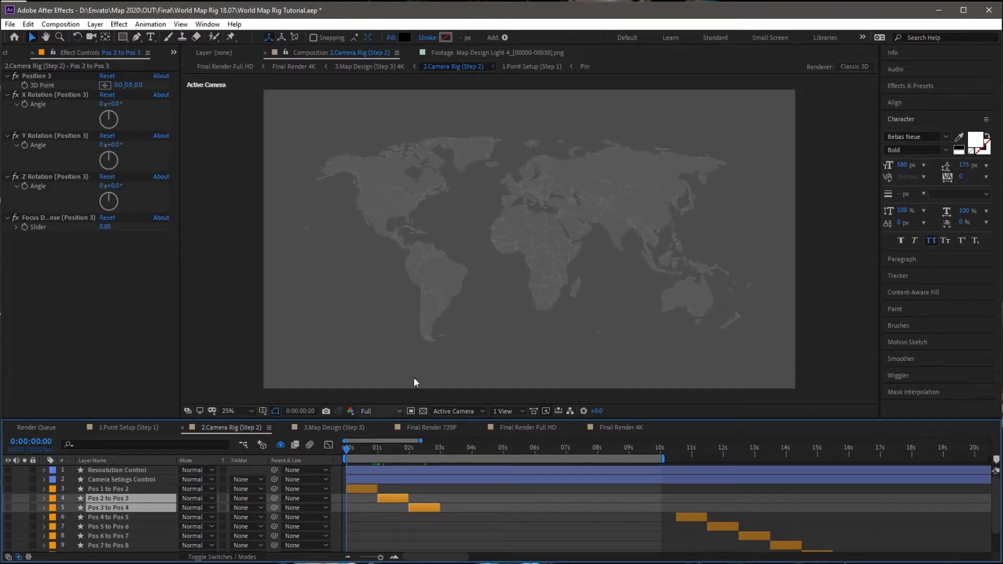
left_click(360, 488)
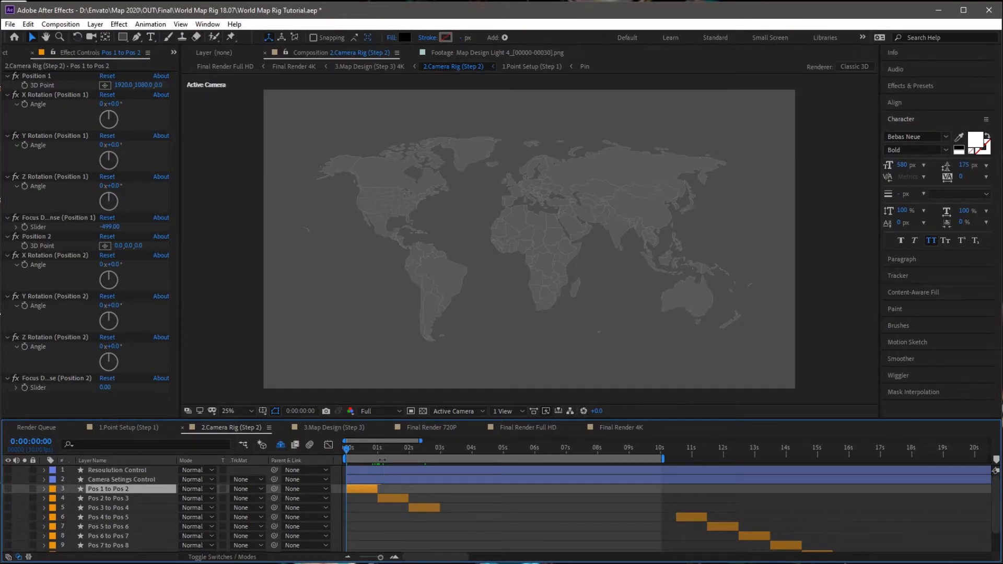
left_click(346, 452)
left_click(146, 498)
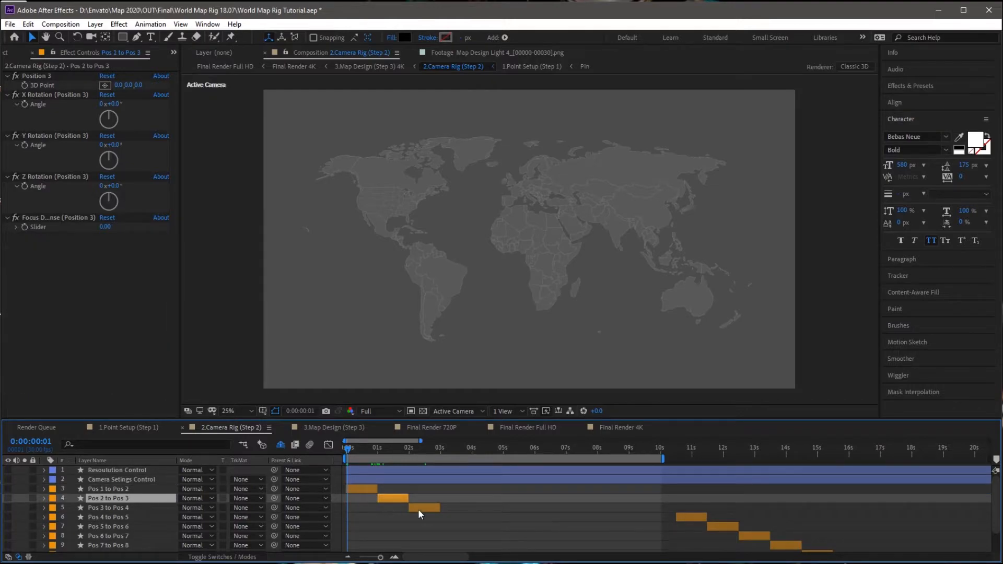
left_click(140, 505, "shift")
left_click_drag(383, 498, 477, 507)
left_click_drag(381, 487, 412, 488)
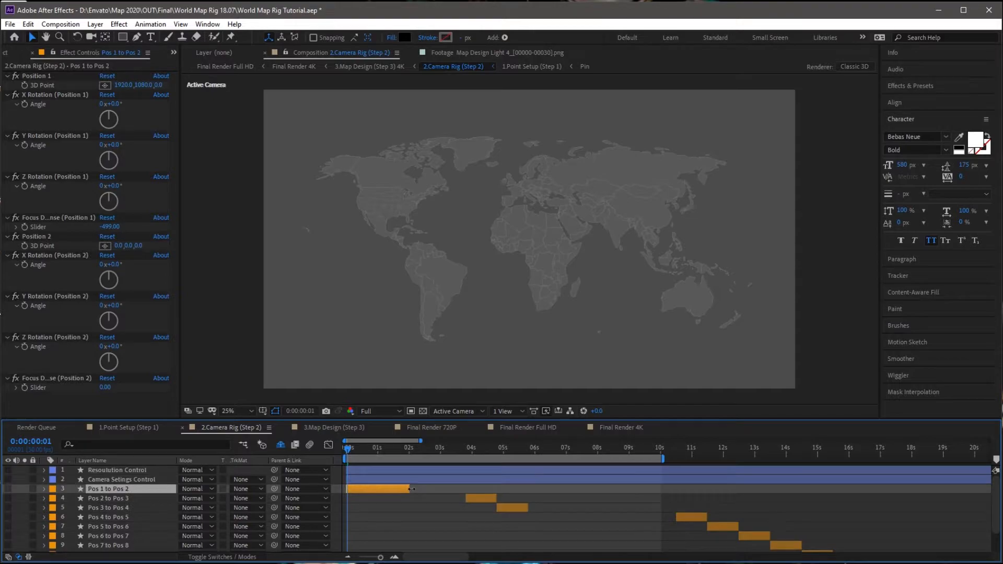
Frame the camera on Australia with Position 1 at 3444, 2258, 2277 and X Rotation (Position 1) at 56°
left_click(397, 449)
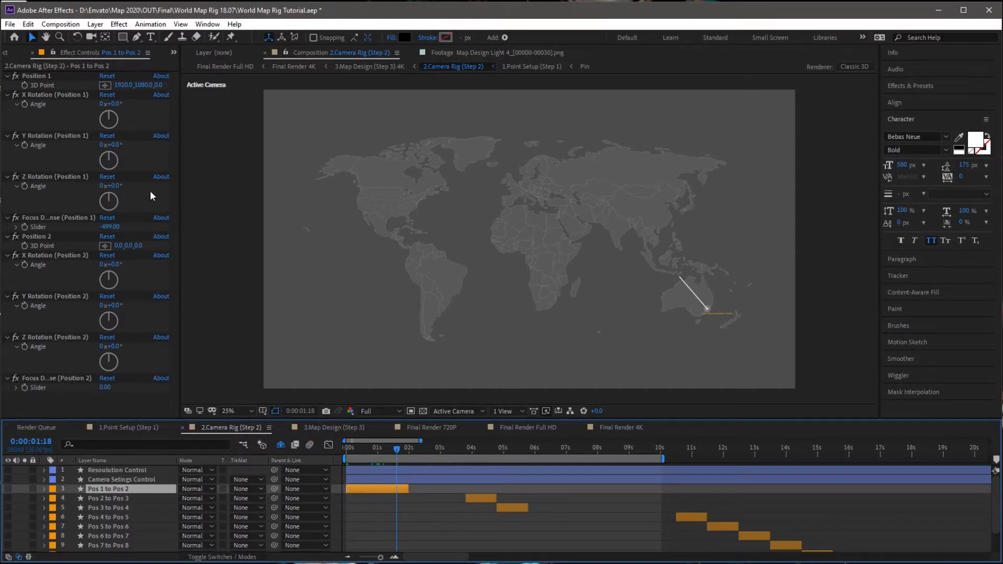
left_click_drag(158, 90, 830, 95)
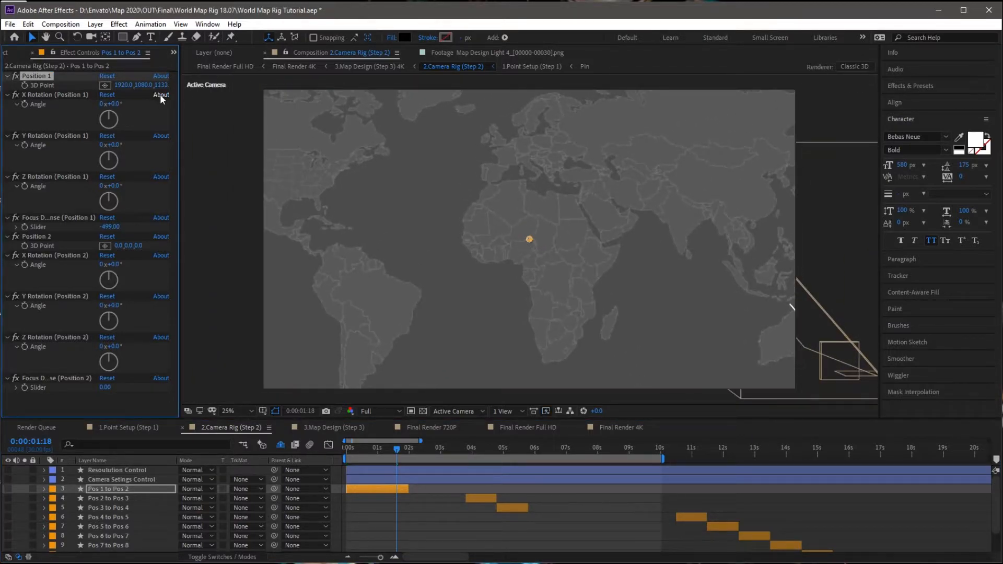
left_click_drag(124, 86, 173, 87)
left_click_drag(111, 103, 291, 89)
left_click_drag(162, 85, 124, 92)
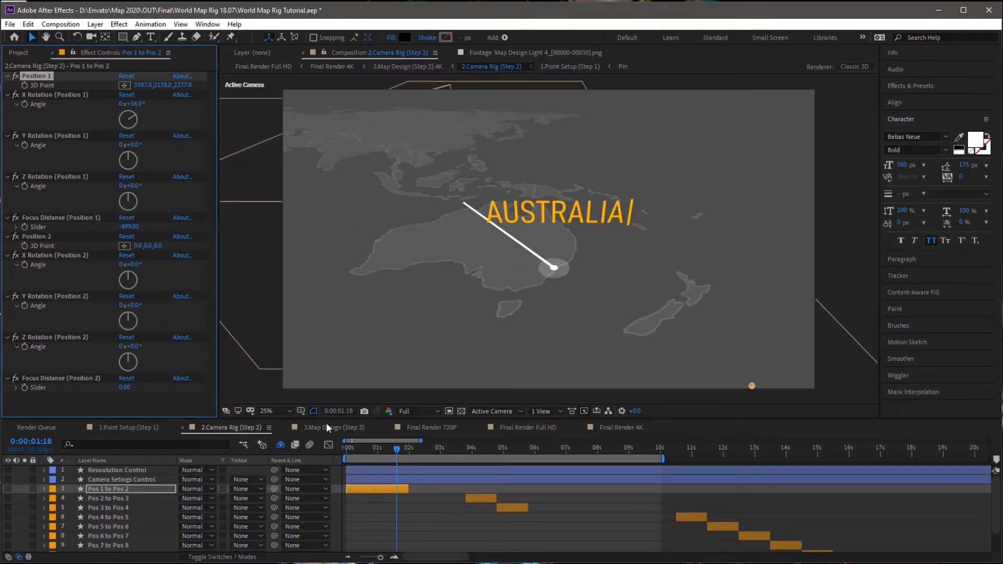
left_click(351, 444)
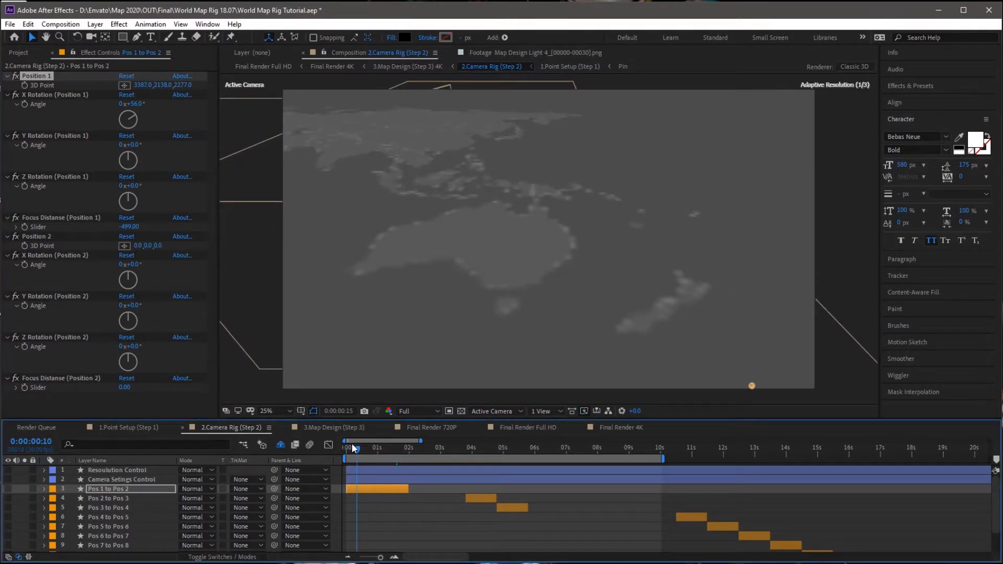
left_click_drag(149, 85, 225, 94)
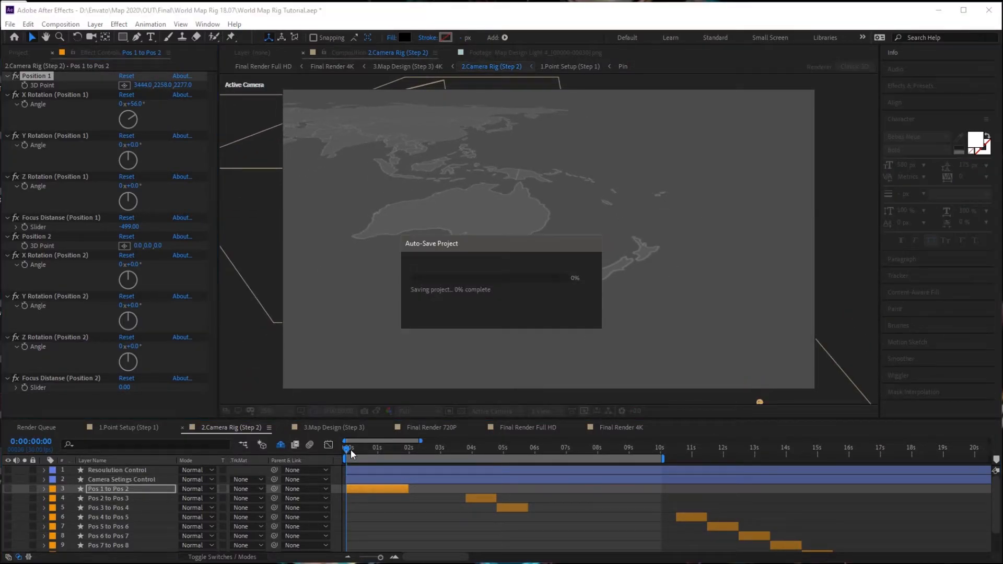
Show the title/action safe guides and set Position 2 to about -52, -173, 0 to centre the Sydney label at two seconds
left_click(402, 450)
left_click(409, 451)
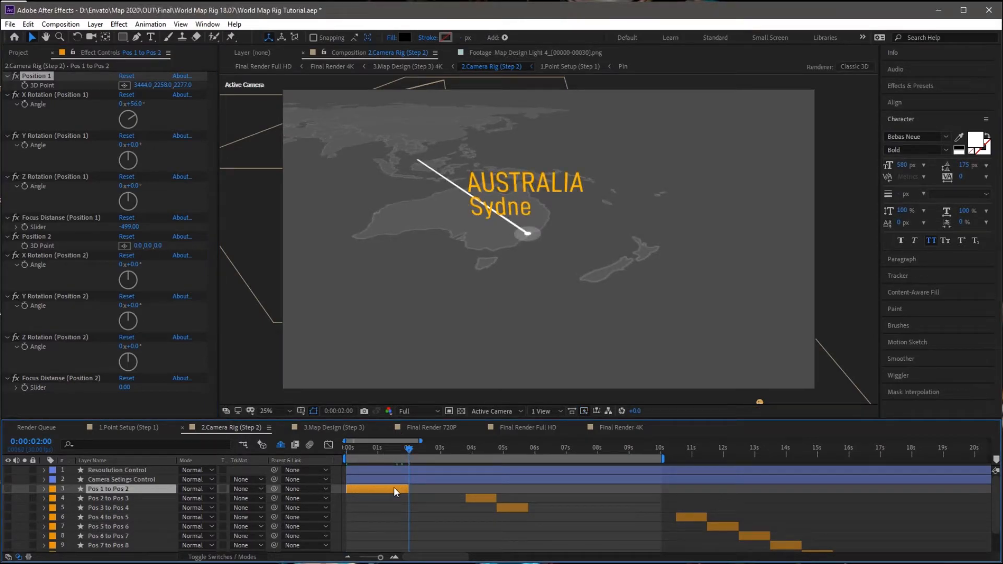
left_click(205, 352)
left_click(36, 237)
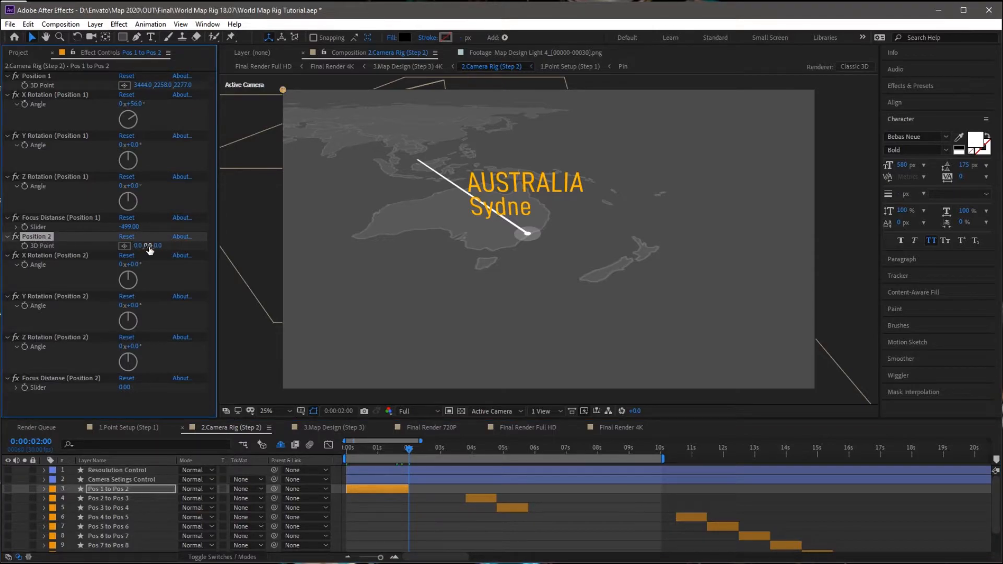
left_click_drag(155, 246, 67, 269)
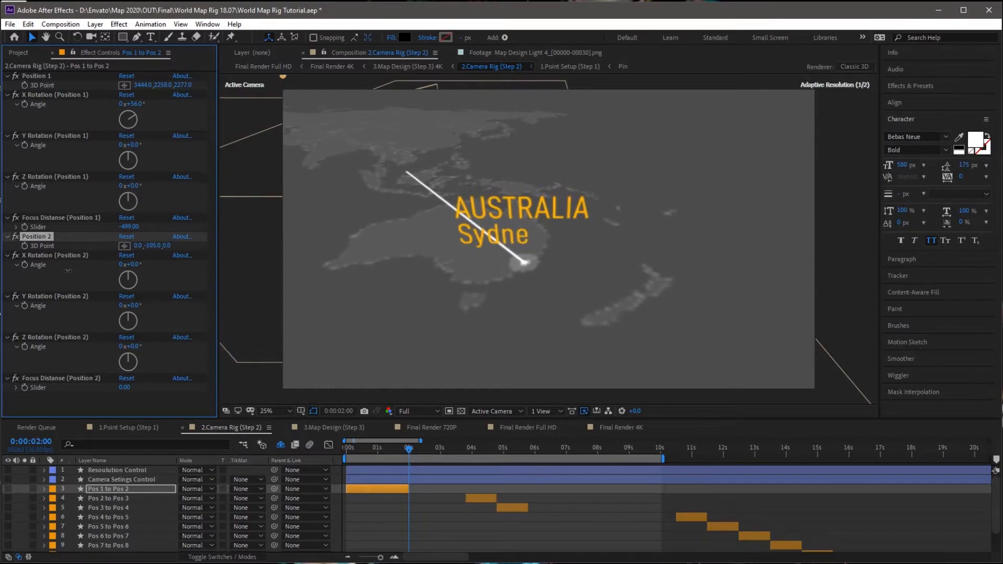
left_click(301, 411)
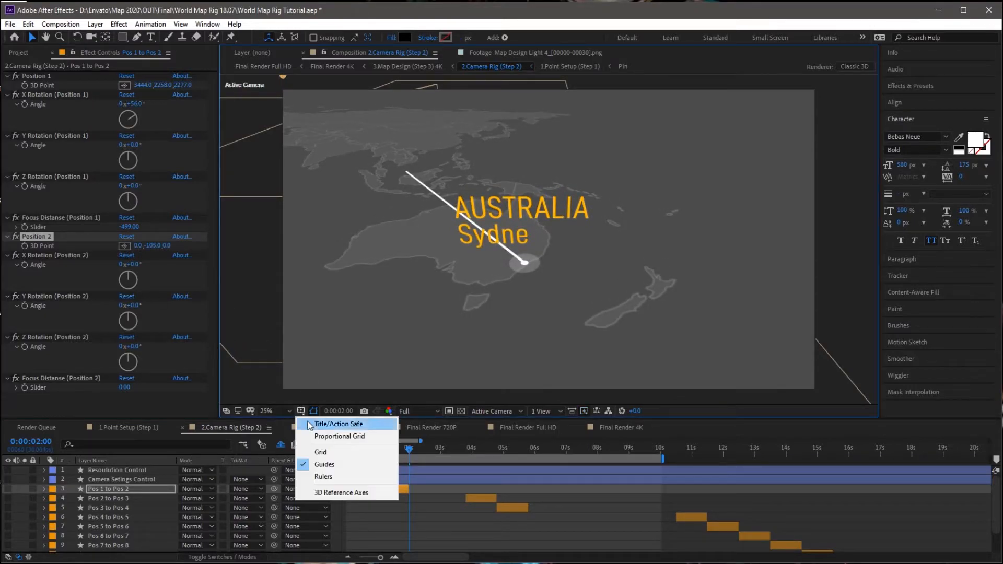
left_click(319, 424)
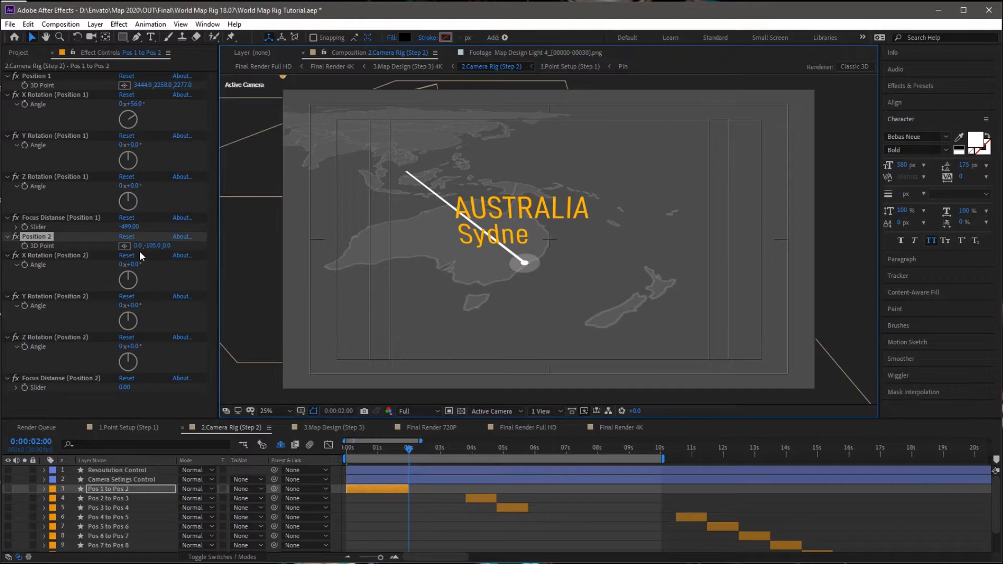
mouse_move(137, 245)
left_mouse_down()
mouse_move(99, 236)
mouse_move(157, 245)
mouse_move(124, 249)
left_mouse_up()
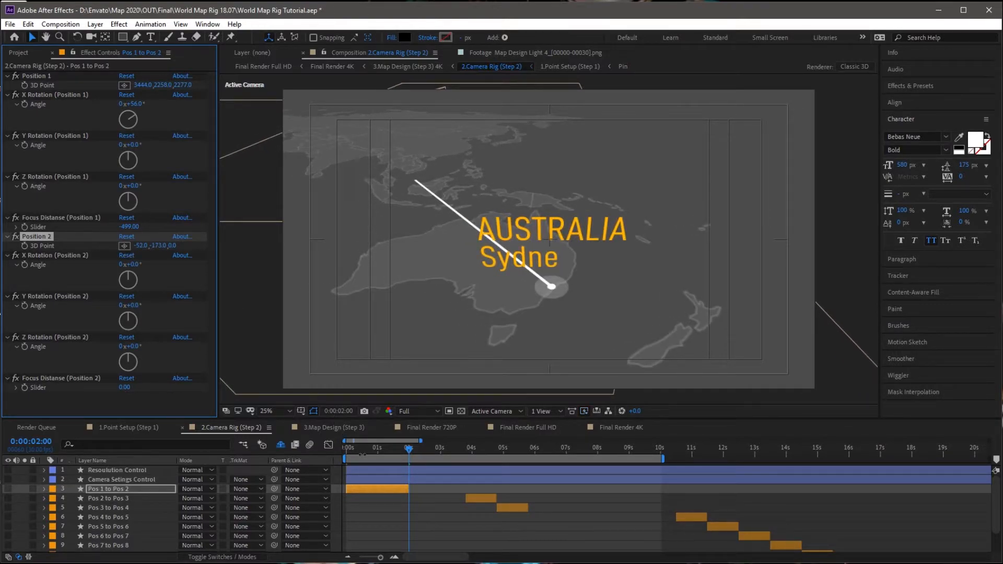
left_click_drag(393, 452, 432, 438)
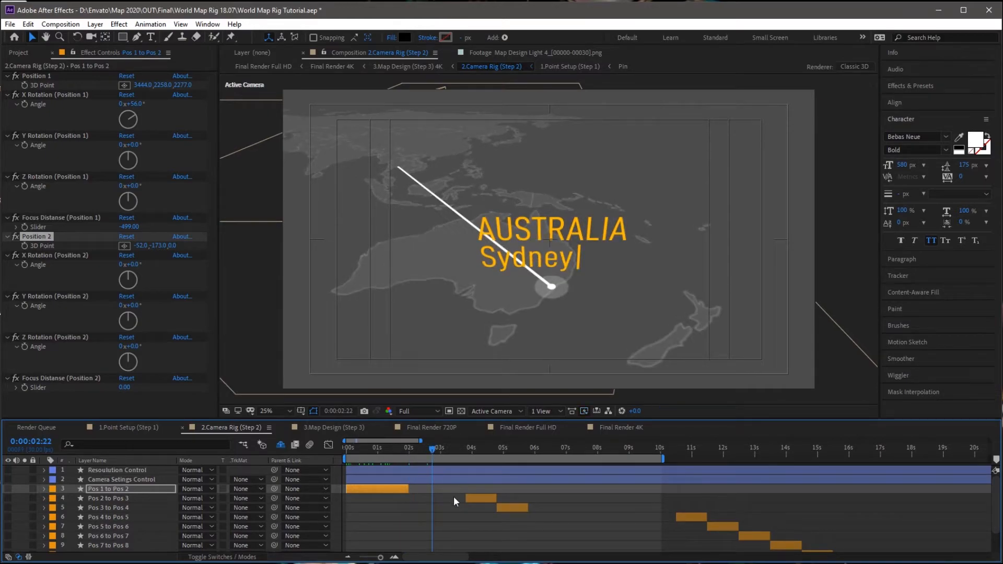
Move the Pos 2 to Pos 3 layer to start at about two seconds and extend it to about four seconds
left_click_drag(484, 497, 427, 495)
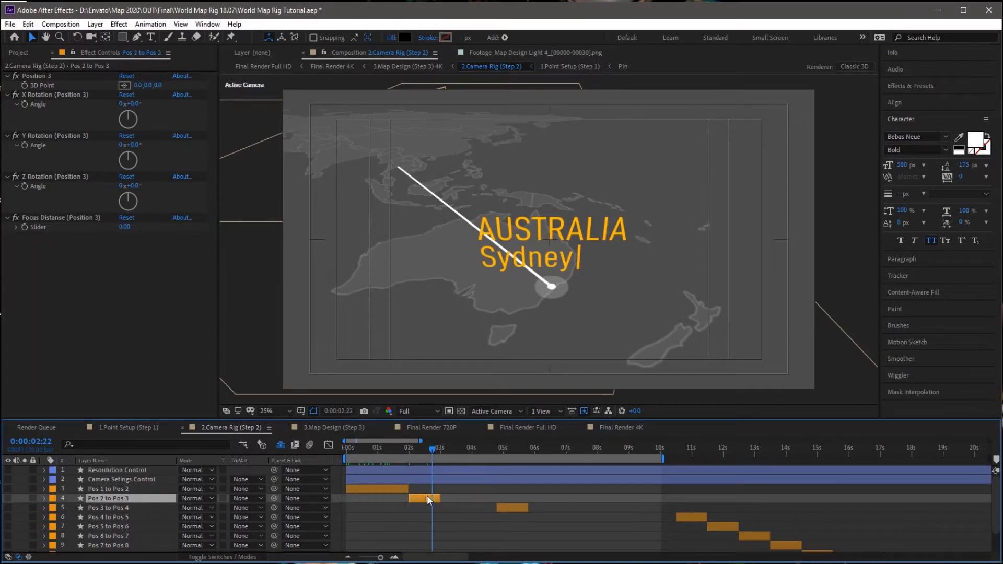
left_click_drag(407, 449, 471, 458)
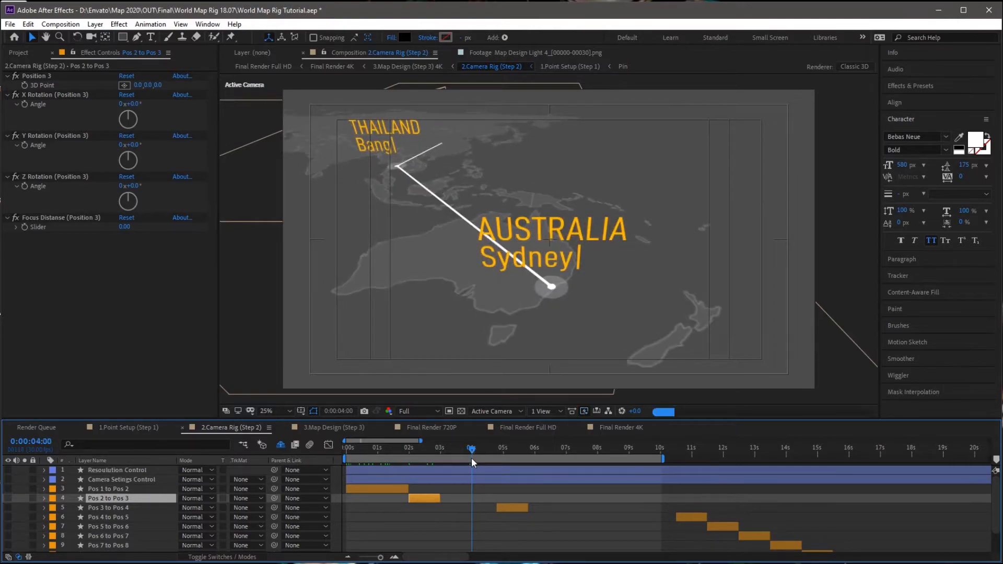
left_click_drag(440, 495, 465, 497)
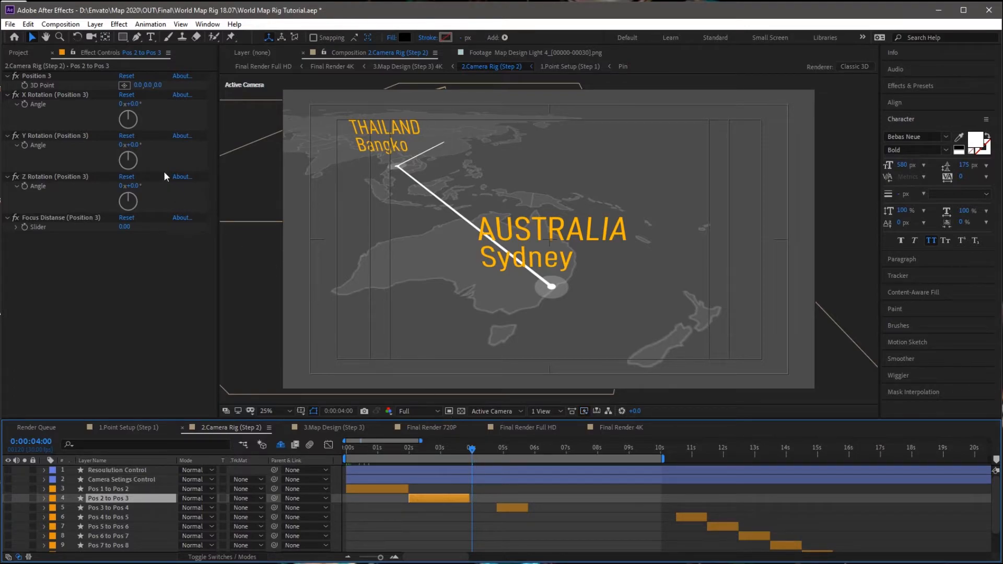
Set Position 3 to -480, -563, 0 to centre the camera on Bangkok at four seconds and check the camera move
mouse_move(148, 85)
left_mouse_down()
mouse_move(188, 89)
mouse_move(57, 91)
mouse_move(23, 111)
left_mouse_up()
left_click_drag(151, 87, 48, 98)
left_click_drag(138, 86, 31, 99)
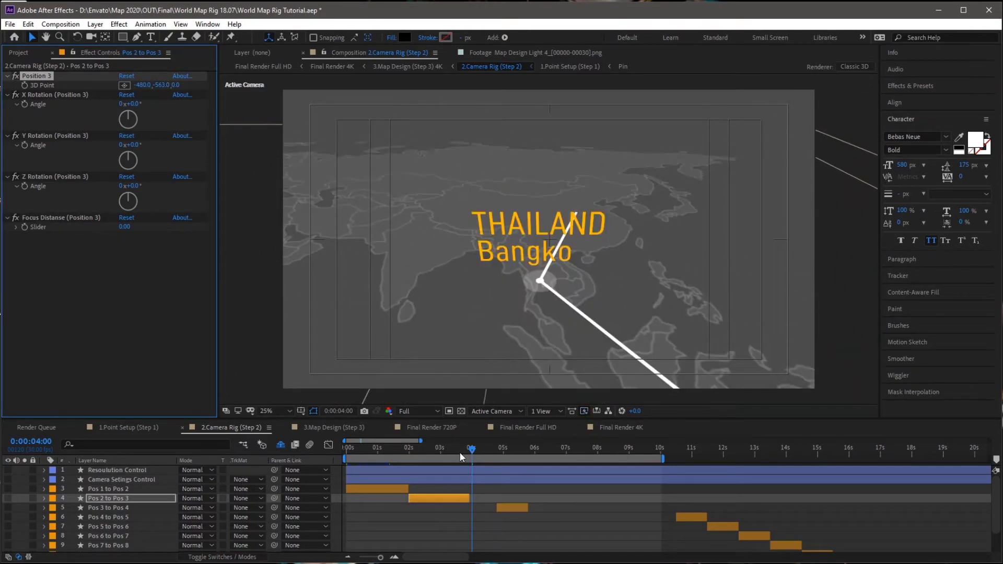
left_click_drag(460, 452, 405, 459)
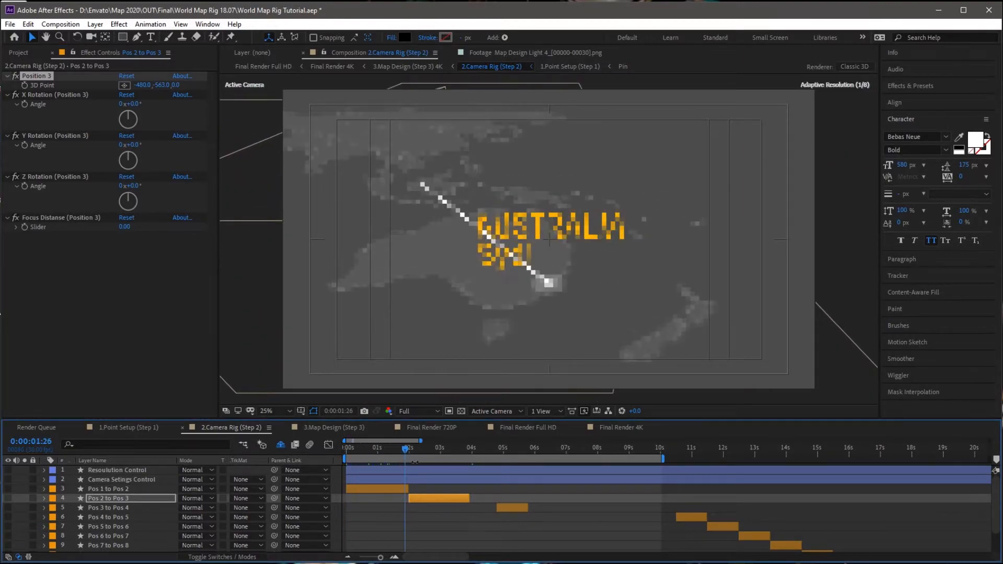
Trim the work area to end at about four seconds and preview the camera move
left_click_drag(662, 458, 635, 458)
left_click_drag(574, 476, 476, 496)
key("space")
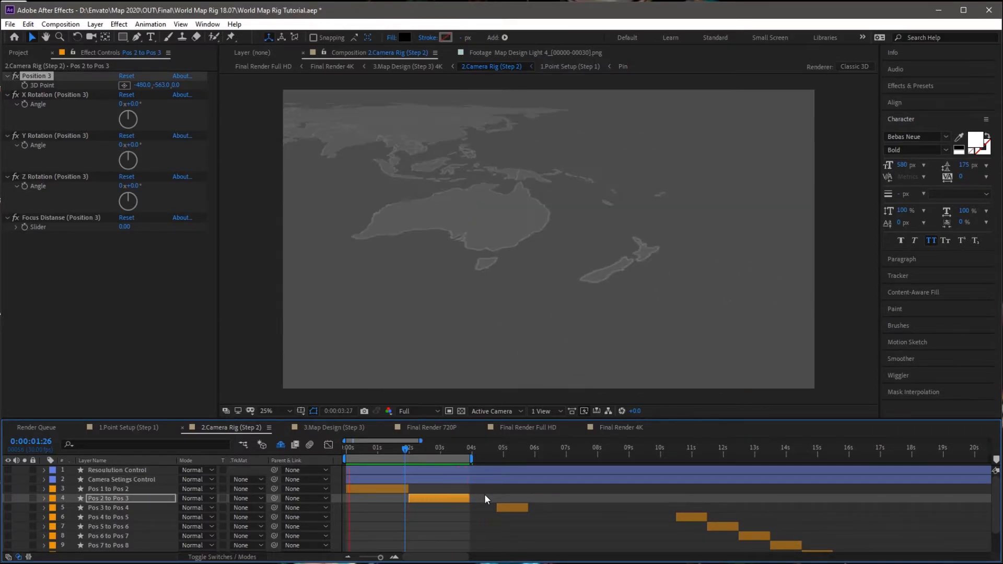
key("space")
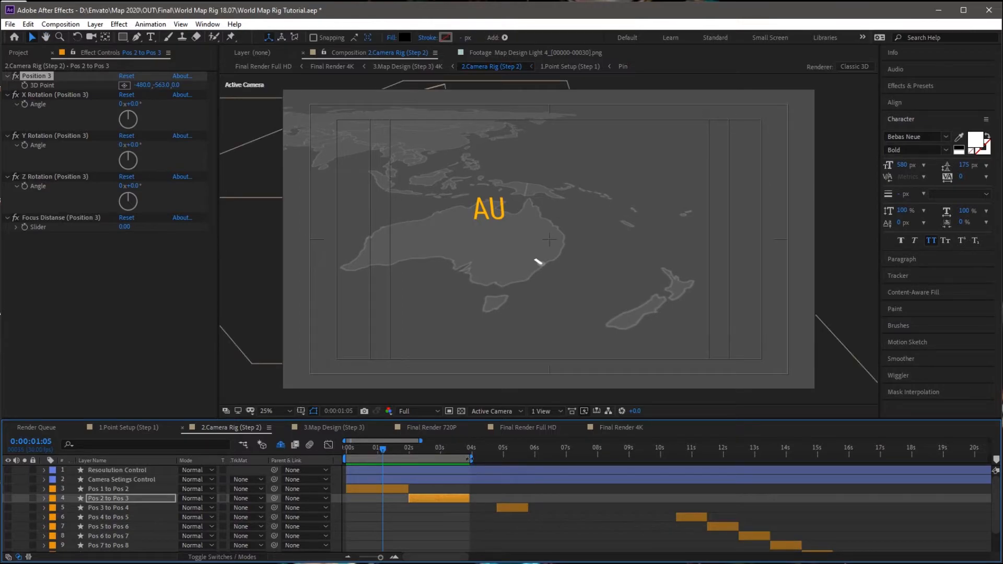
Extend the work area to about six seconds and place the Pos 3 to Pos 4 layer from about four to six seconds
left_click_drag(473, 459, 542, 459)
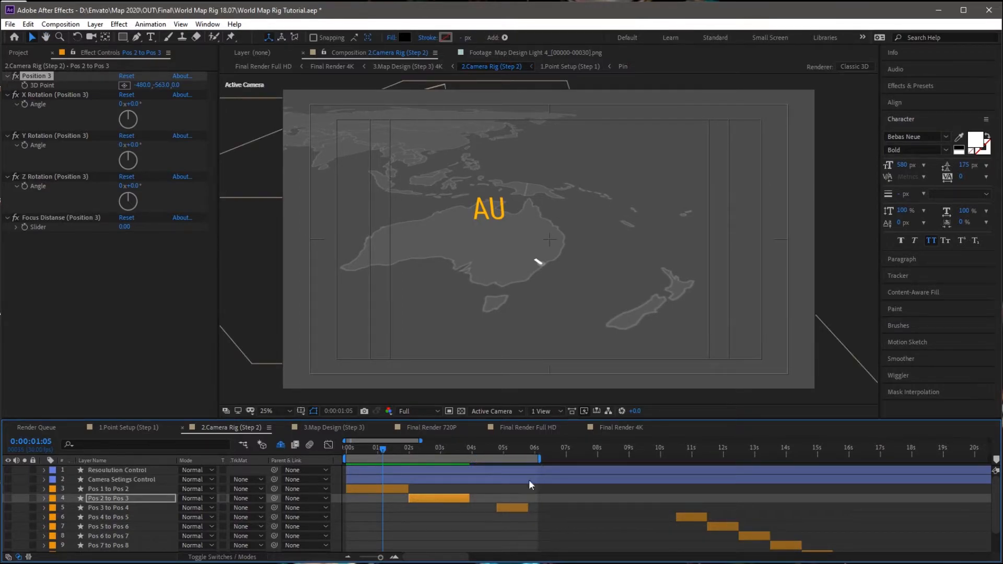
left_click_drag(514, 509, 485, 506)
left_click_drag(466, 449, 500, 465)
left_click_drag(501, 507, 536, 510)
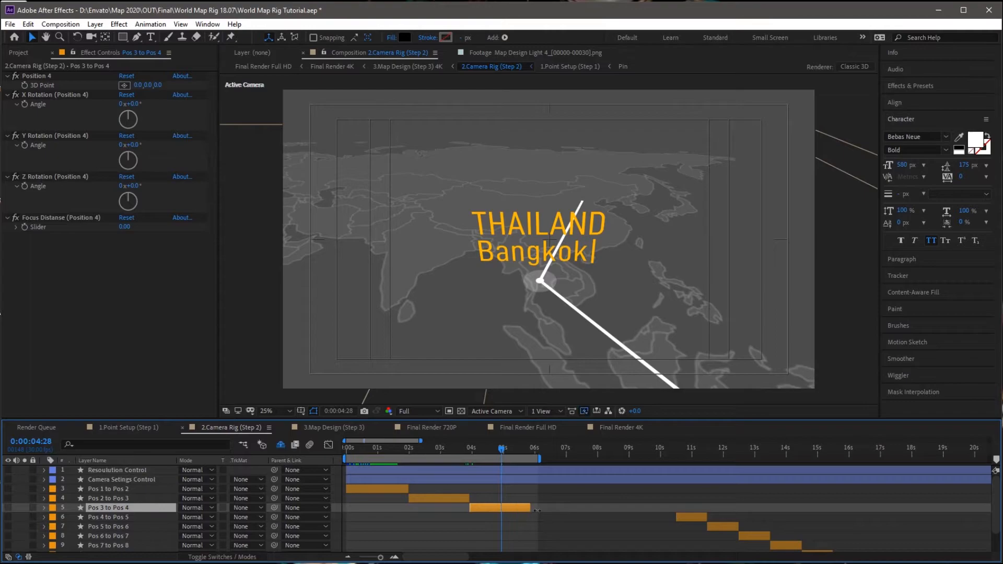
left_click(536, 449)
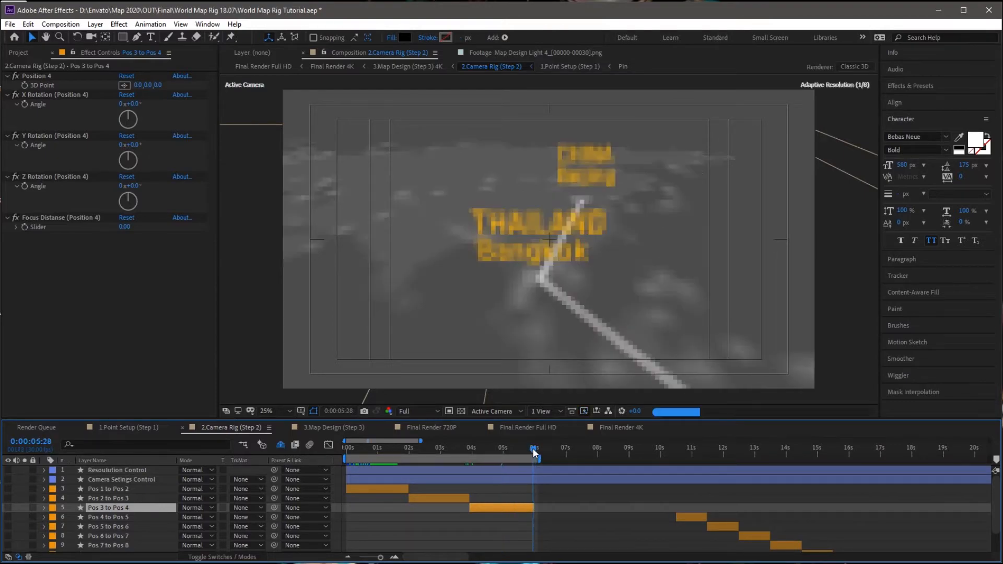
key("equal")
key("equal")
key("equal")
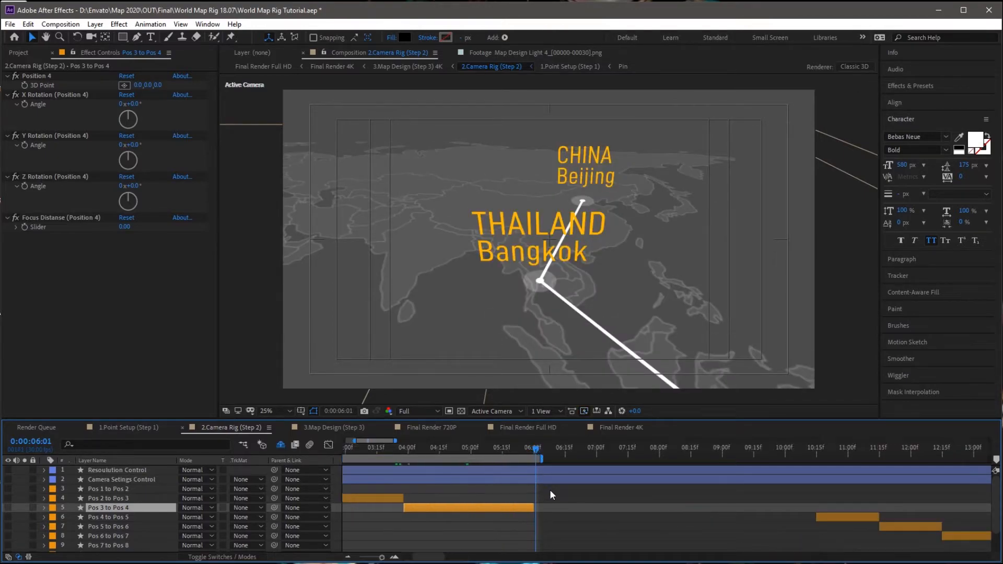
left_click(530, 450)
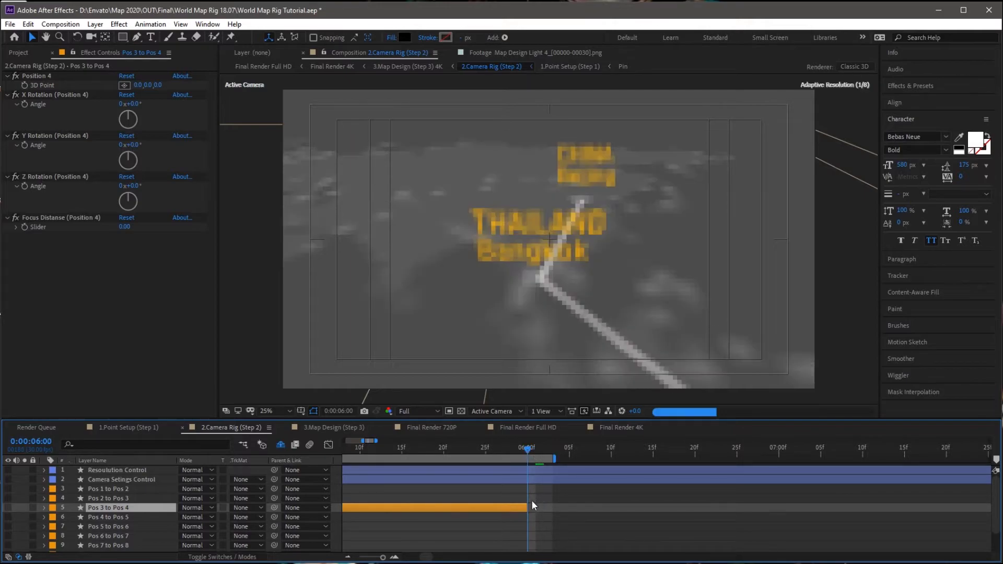
key("minus")
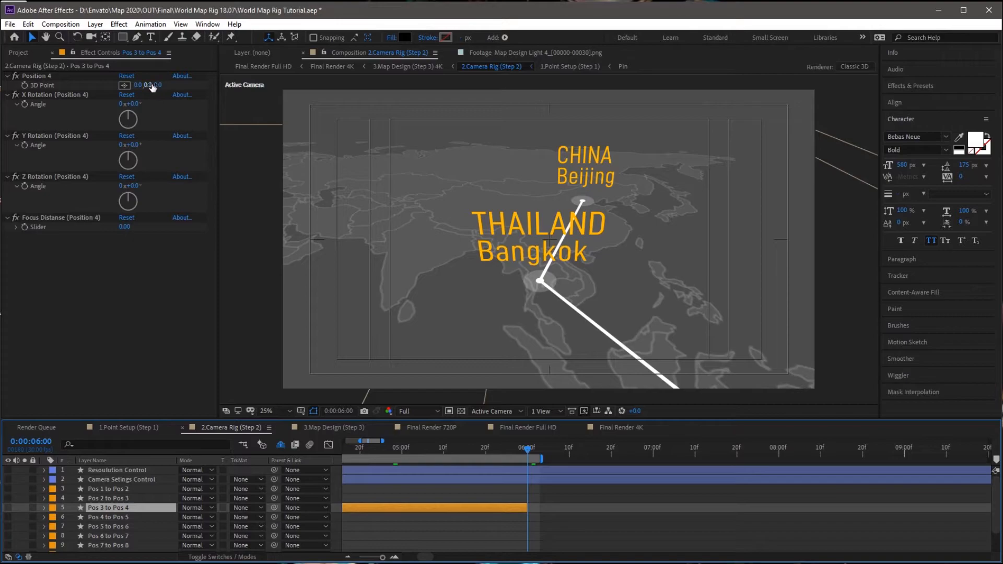
Set Position 4 to 90, -306, 0 to centre the camera on Beijing at six seconds and preview the move
left_click_drag(152, 84, 199, 95)
key("i")
key("semicolon")
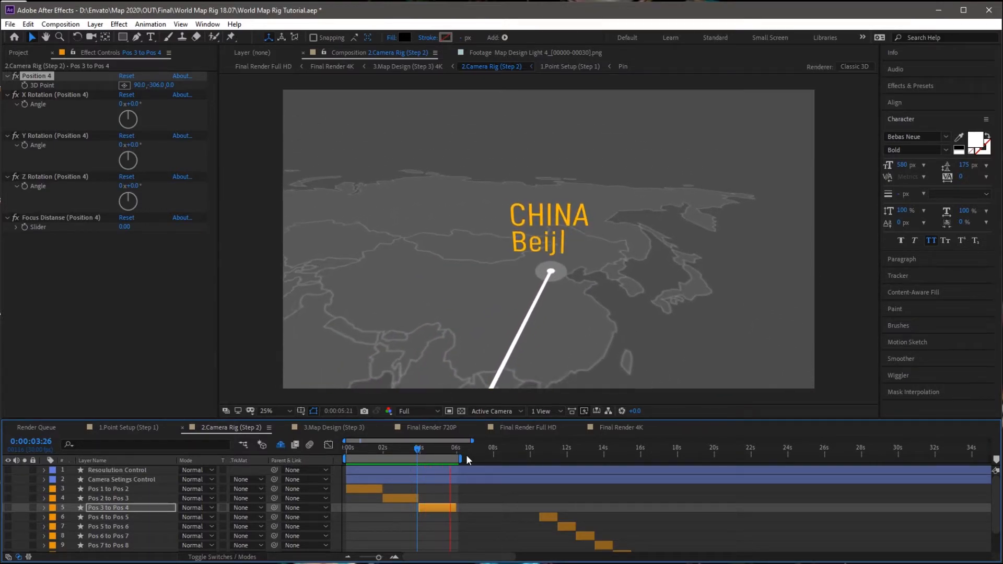
Turn on Depth of Field on the Camera Settings Control layer with the playhead at two seconds
left_click(102, 488)
key("o")
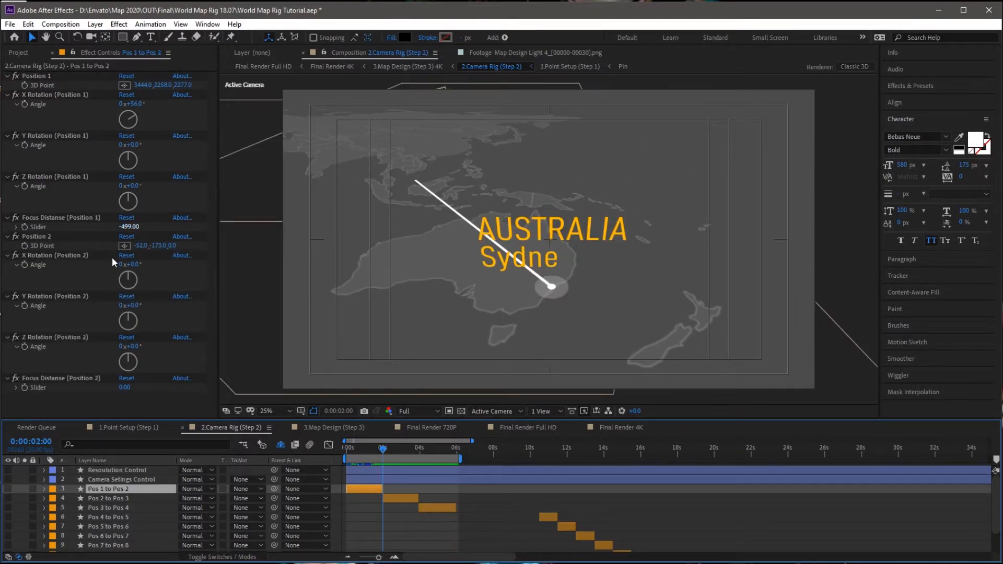
left_click(104, 480)
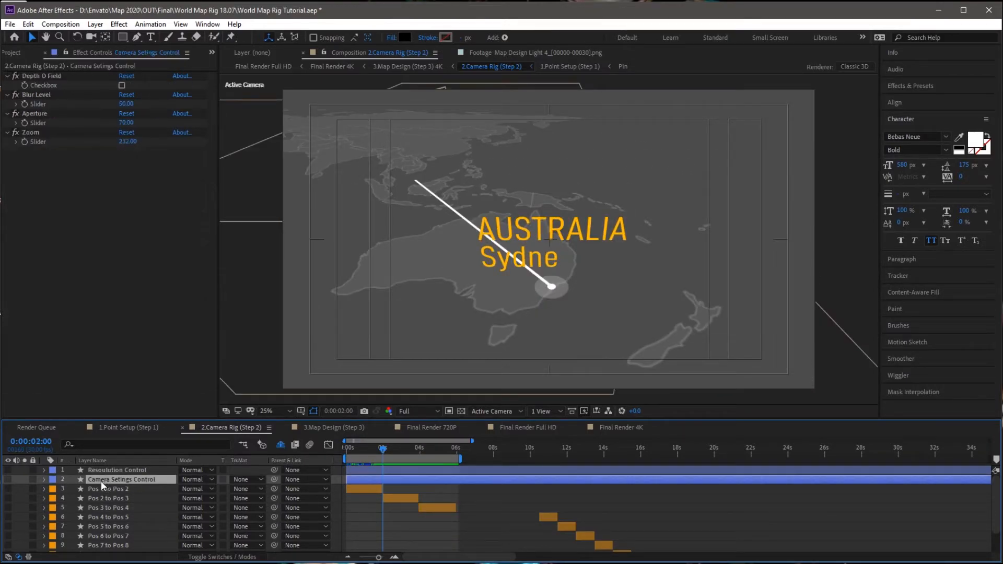
left_click(123, 86)
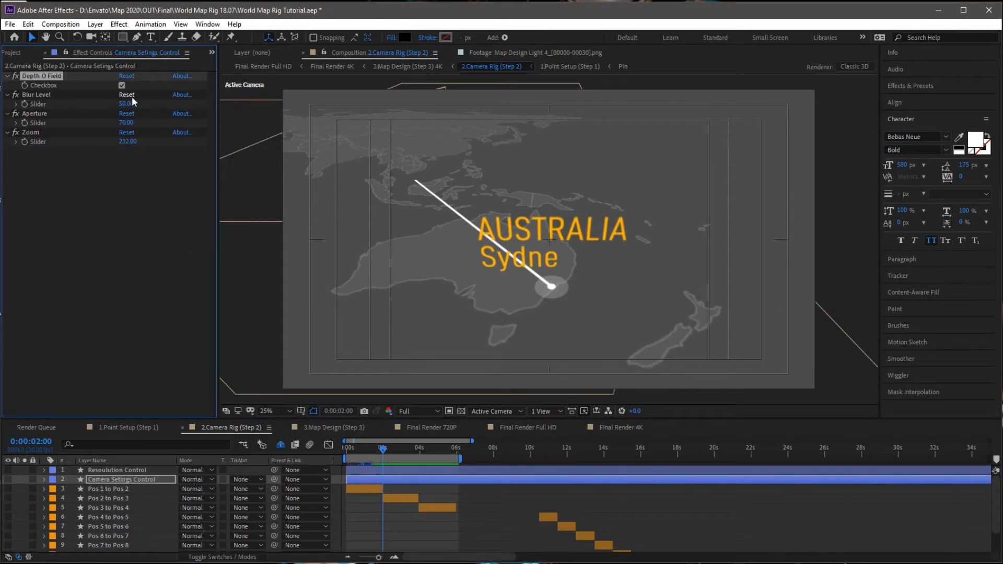
Set Focus Distance (Position 1) on the Pos 1 to Pos 2 layer to -898, comparing the focus at zero and two seconds
left_click(114, 490)
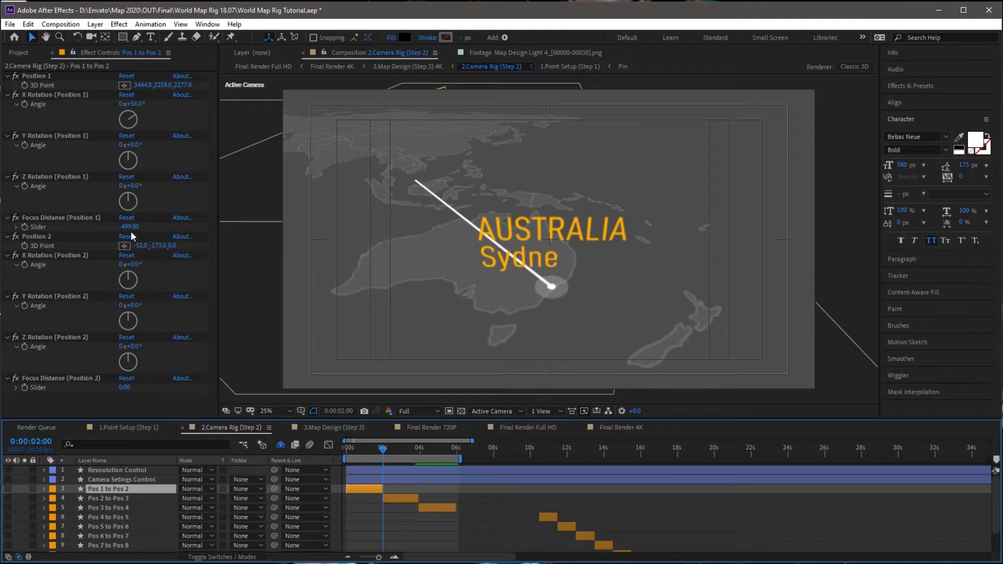
left_click_drag(346, 446, 340, 446)
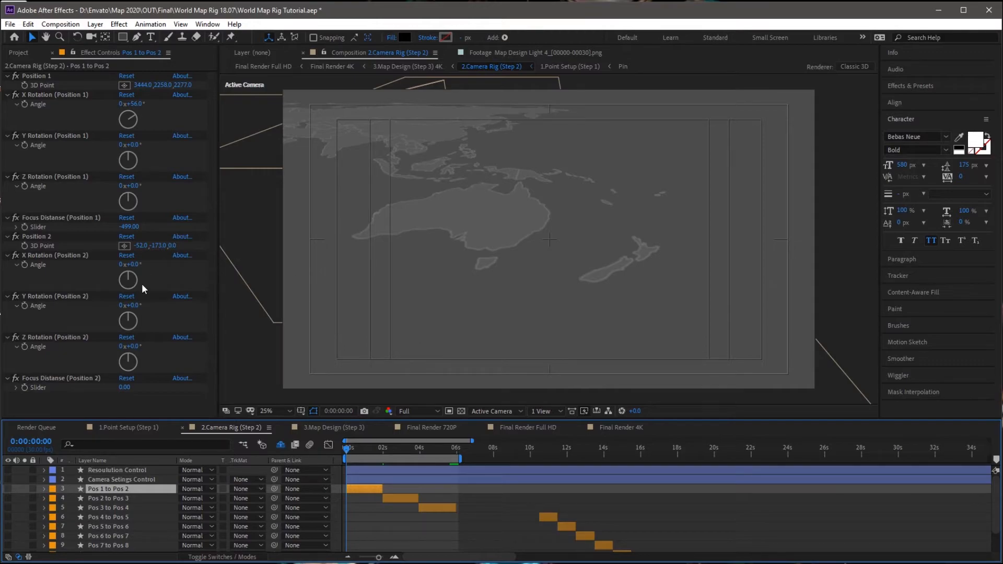
left_click_drag(129, 228, 113, 235)
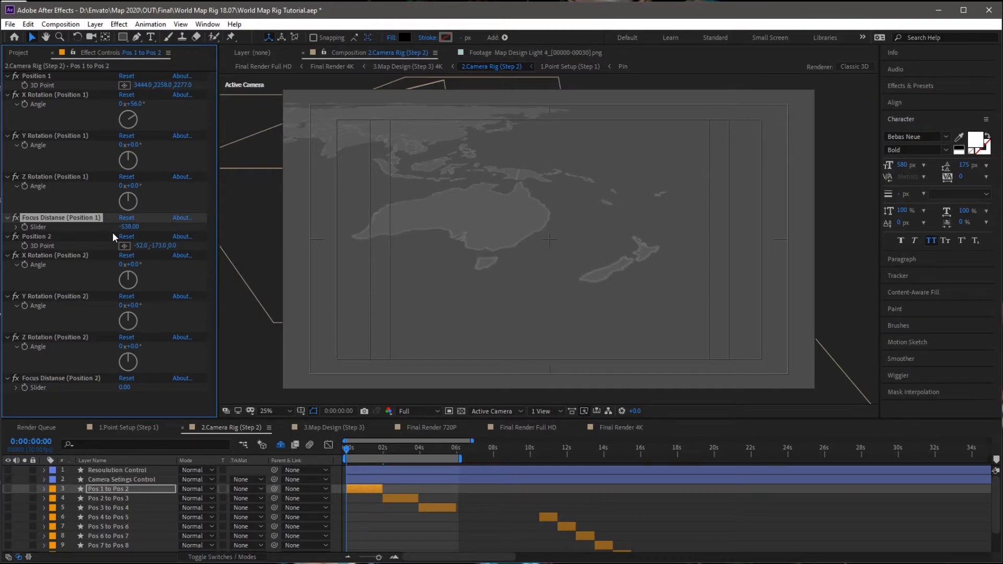
left_click_drag(129, 227, 108, 231)
left_click_drag(130, 227, 109, 231)
left_click_drag(361, 443, 382, 452)
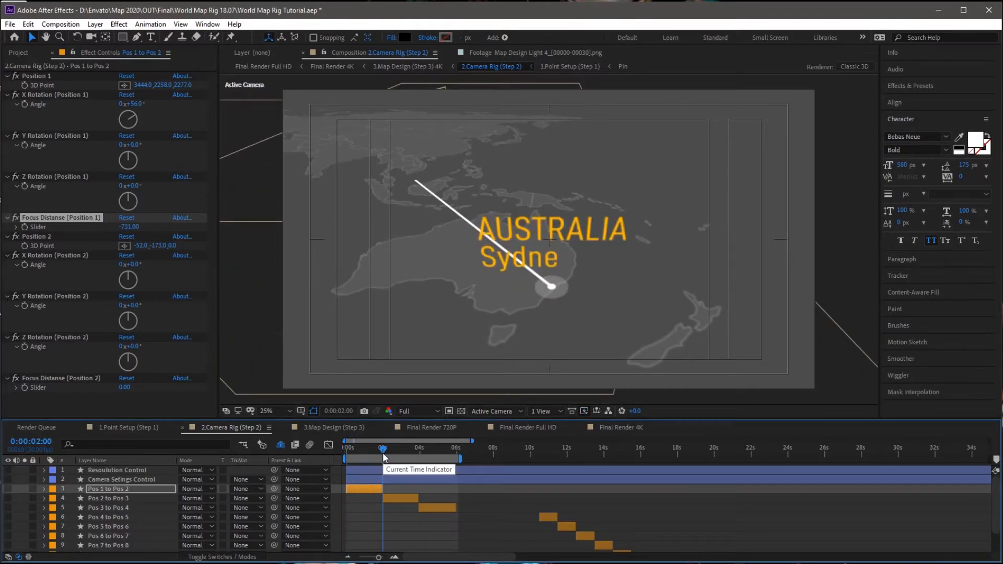
left_click(346, 447)
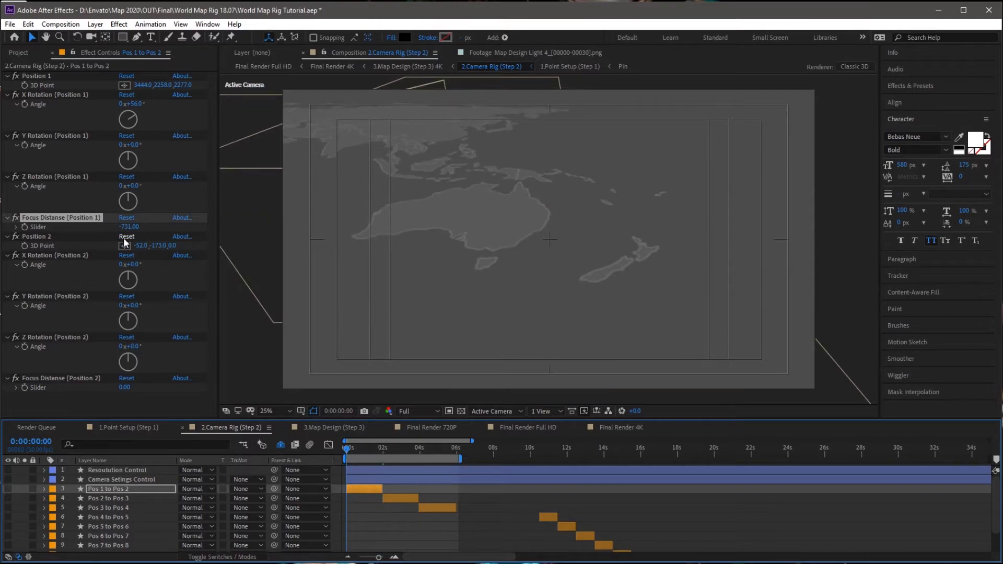
left_click_drag(129, 227, 94, 234)
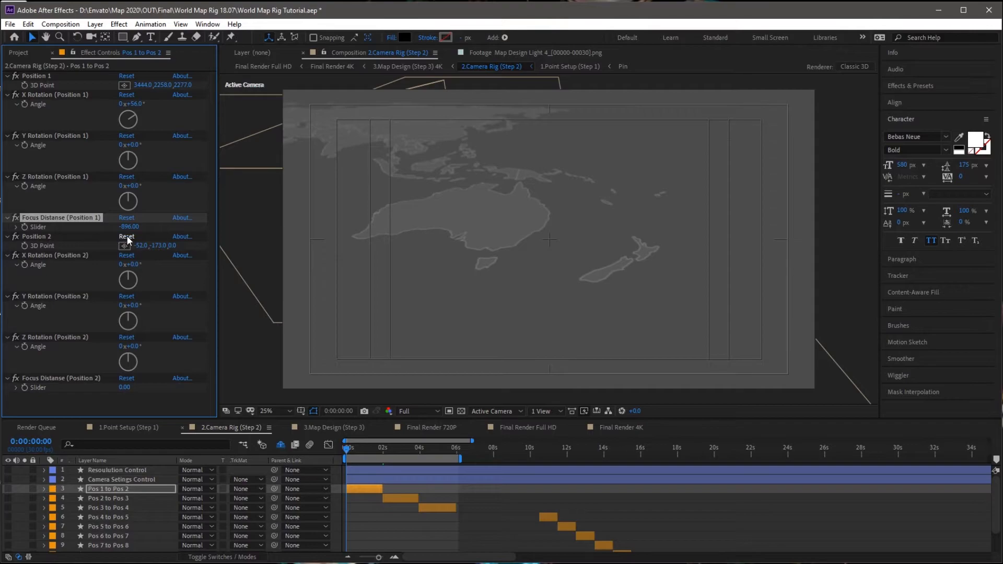
left_click_drag(129, 227, 171, 233)
left_click_drag(365, 446, 381, 452)
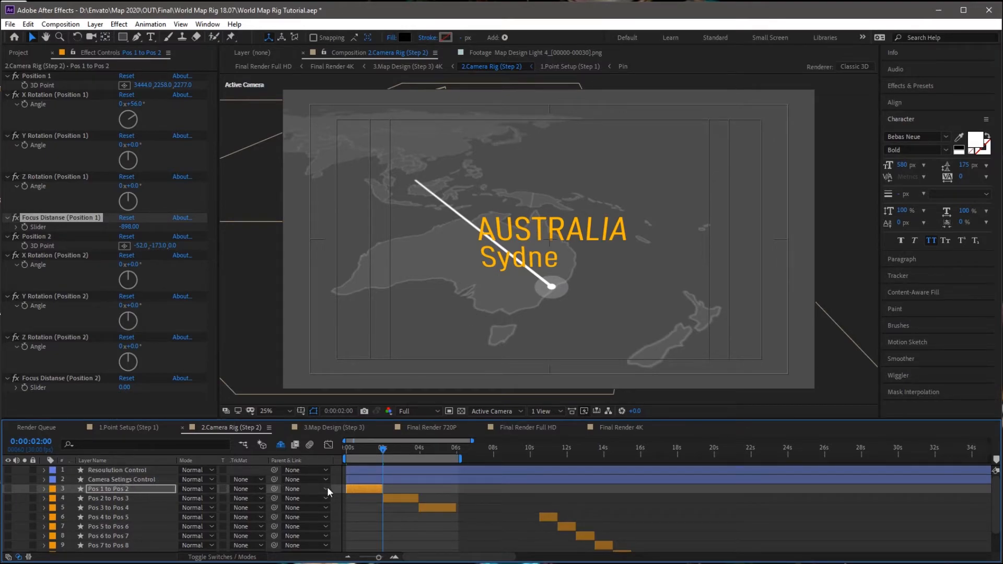
Check the focus on the Bangkok label at about four seconds and the Beijing label at about six seconds
left_click_drag(383, 447, 418, 452)
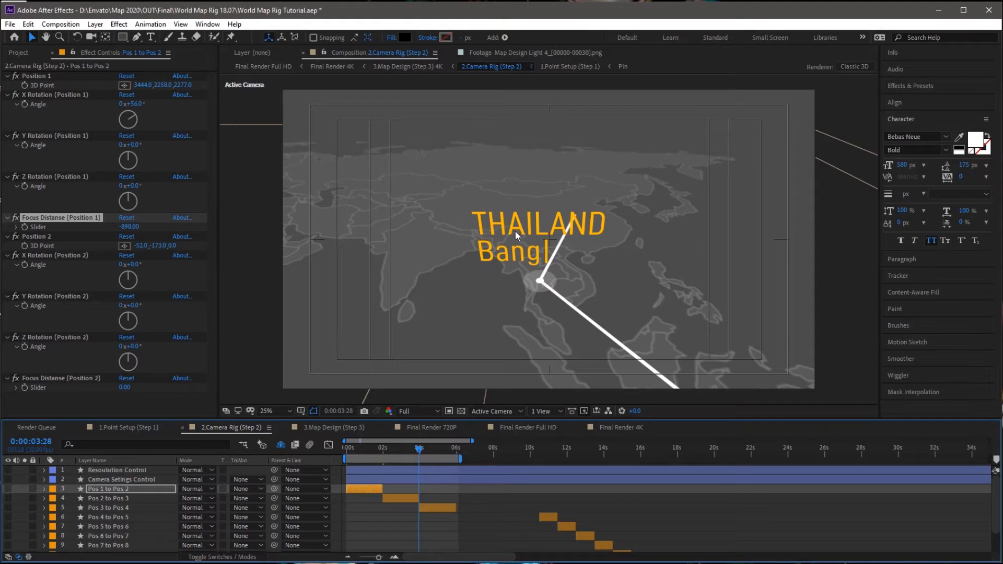
left_click_drag(447, 449, 456, 451)
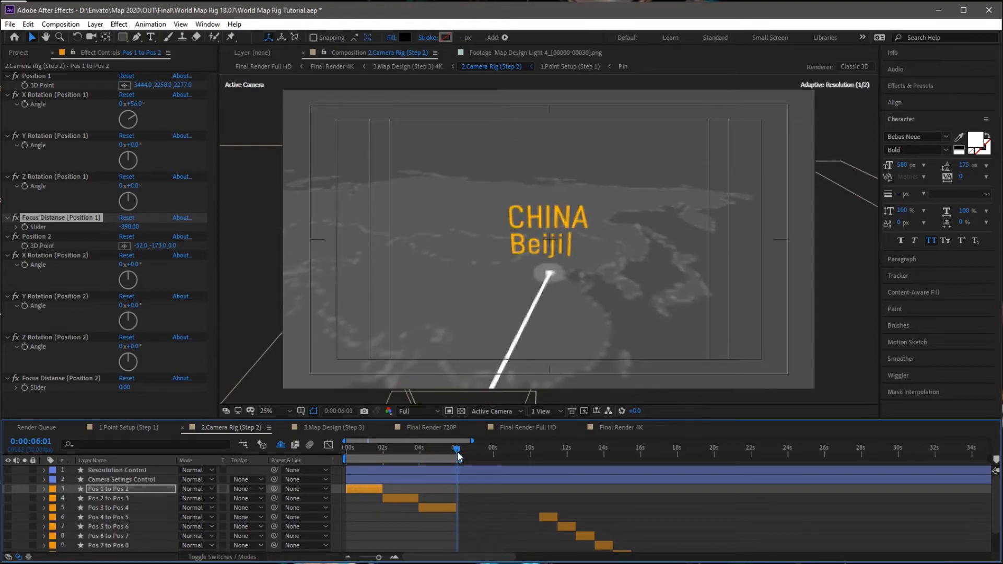
left_click(444, 501)
left_click(444, 506)
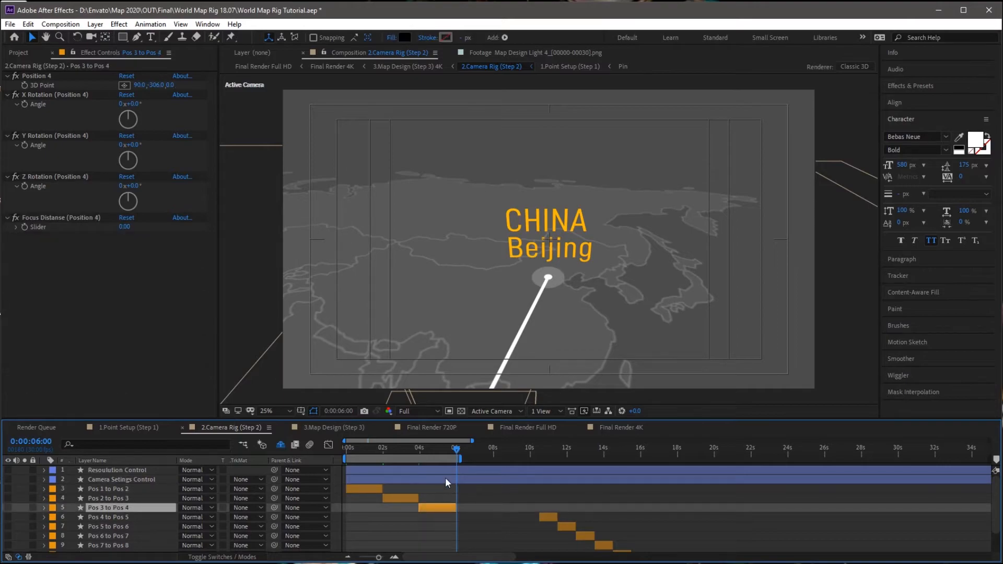
Set the camera's Blur Level to 100 and preview the whole route at quarter resolution
left_click(109, 481)
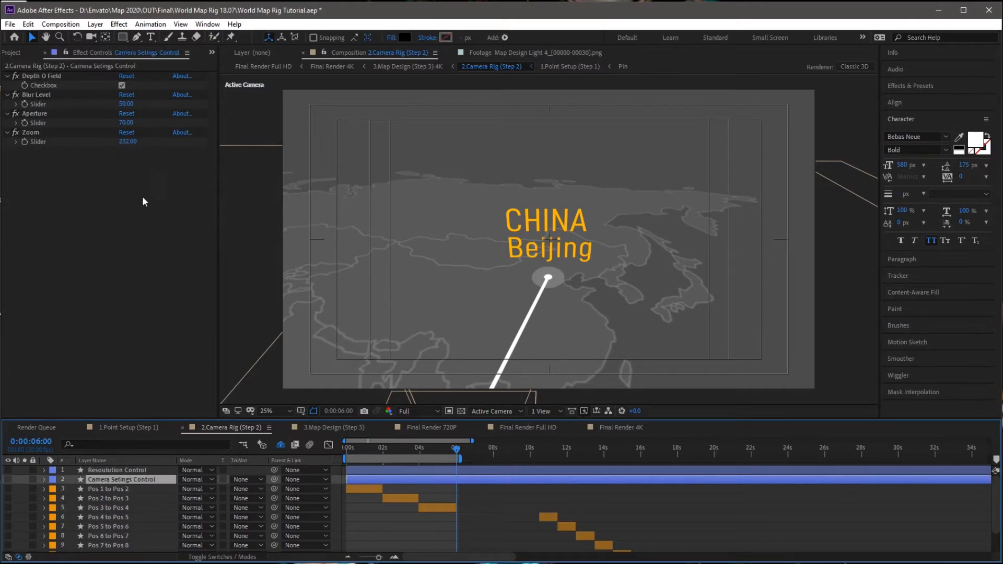
left_click(125, 104)
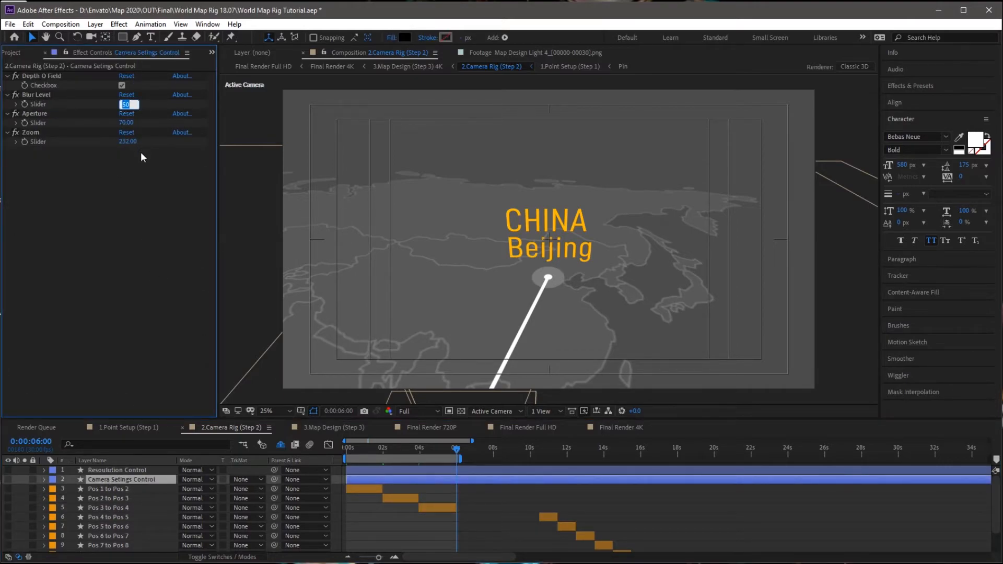
type("100")
key("Return")
left_click_drag(408, 452, 383, 459)
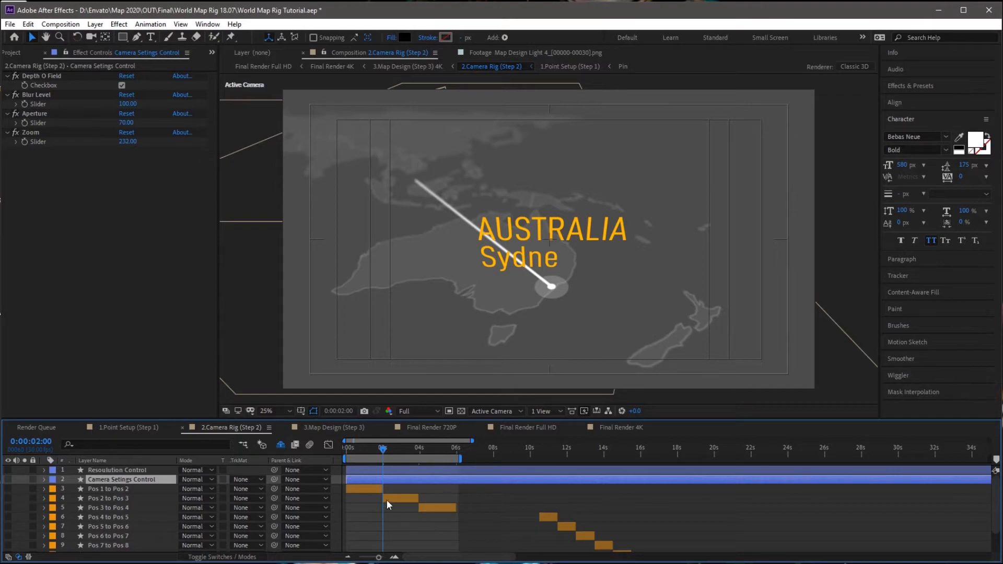
left_click_drag(385, 450, 342, 452)
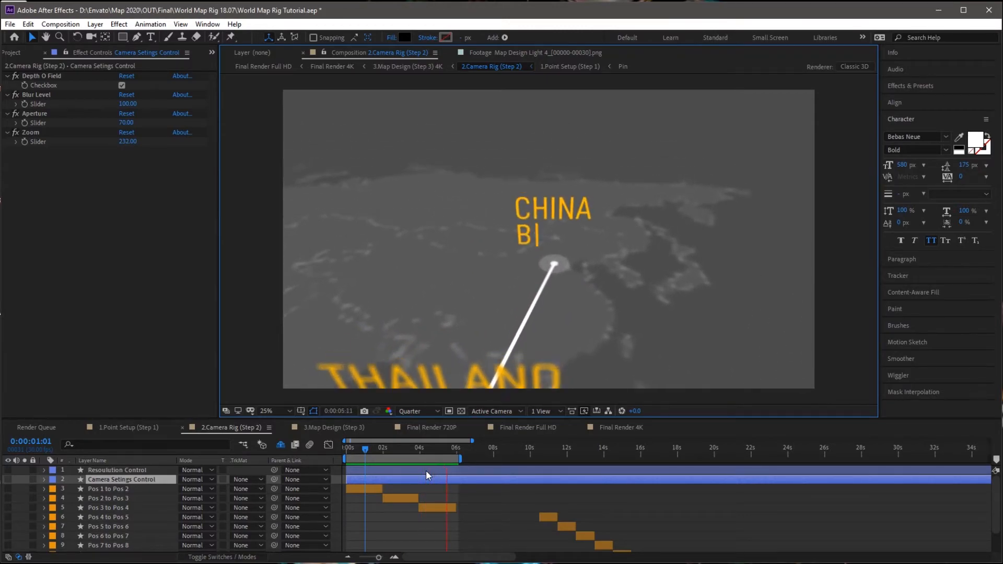
key("space")
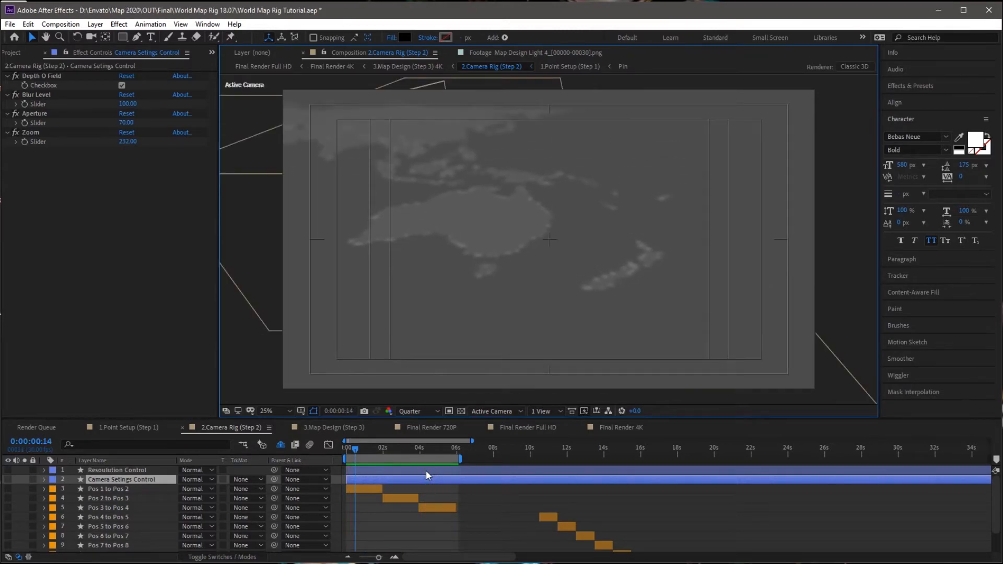
Overlap the first two camera moves by ending Pos 1 to Pos 2 at 0:00:02:15 and starting Pos 2 to Pos 3 at 0:00:01:15
key("equal")
key("equal")
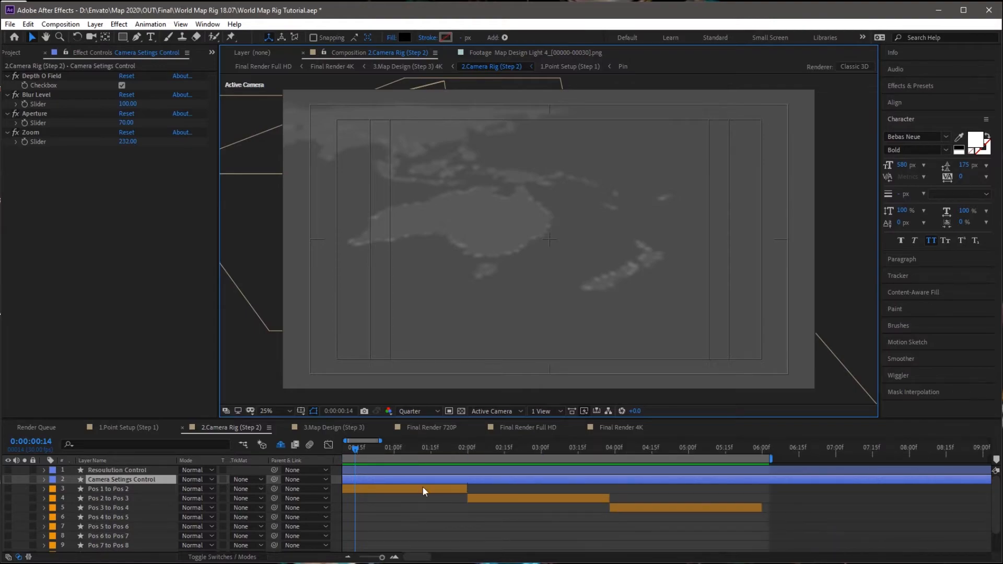
left_click_drag(468, 488, 506, 488)
left_click(505, 449)
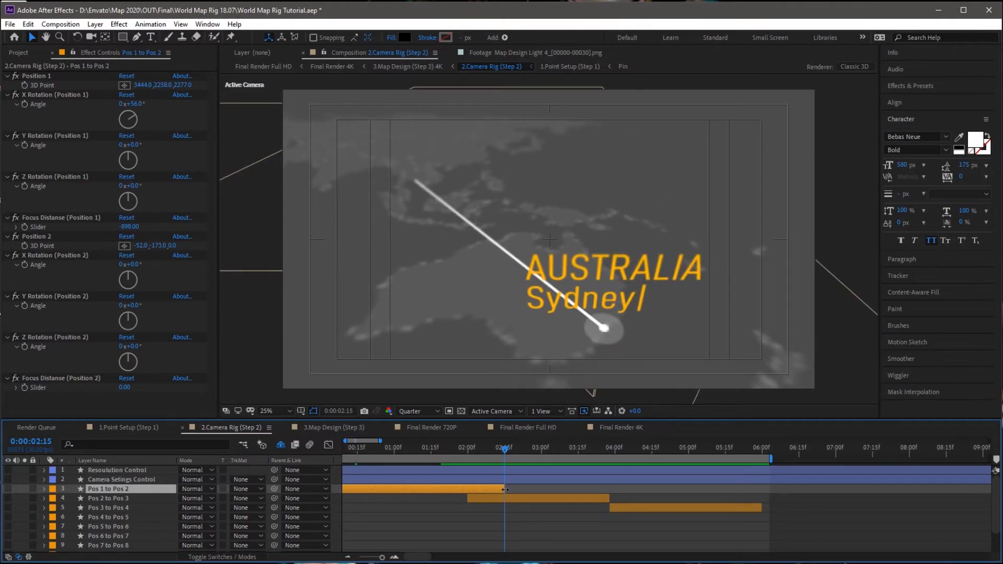
left_click(432, 450)
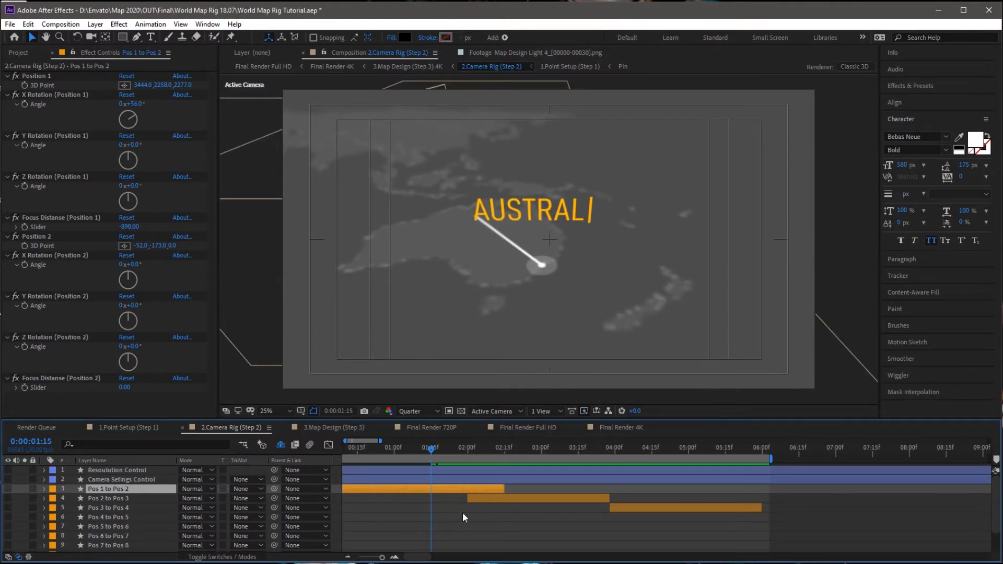
left_click_drag(467, 499, 431, 502)
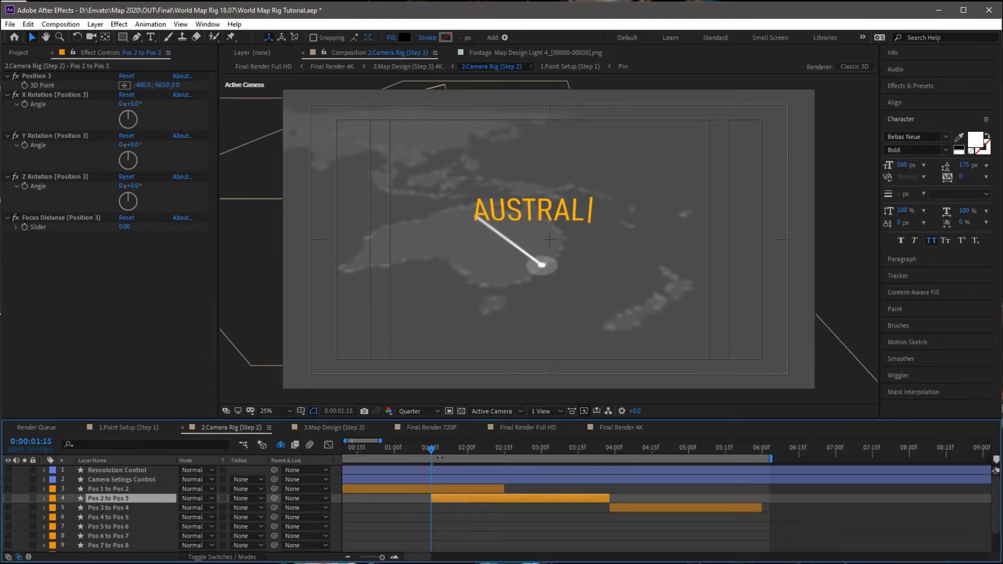
Overlap the last two camera moves by starting Pos 3 to Pos 4 at 0:00:03:15 and ending Pos 2 to Pos 3 at 0:00:04:15
left_click_drag(437, 451, 578, 466)
left_click_drag(609, 507, 651, 498)
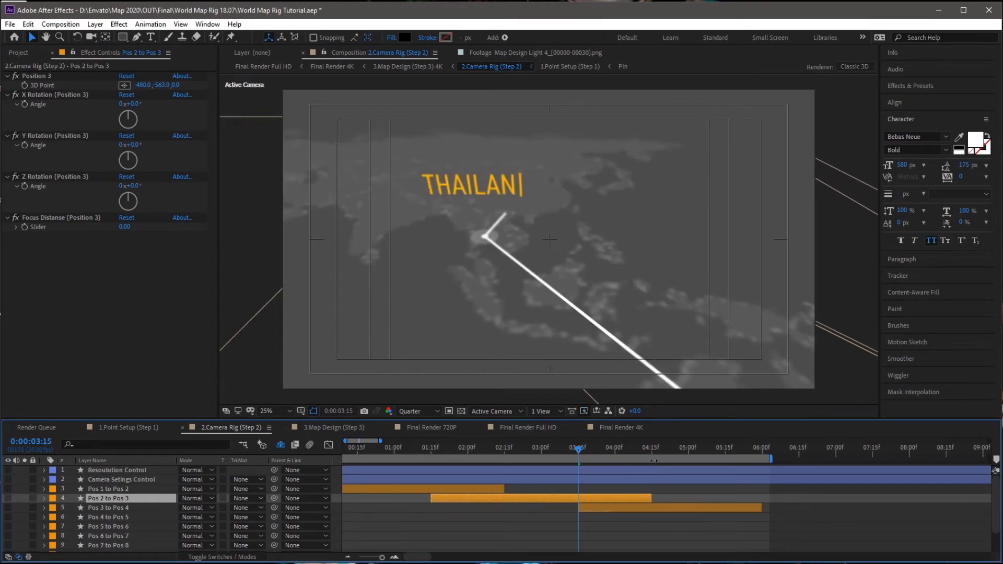
left_click(649, 451)
left_click_drag(647, 451, 650, 450)
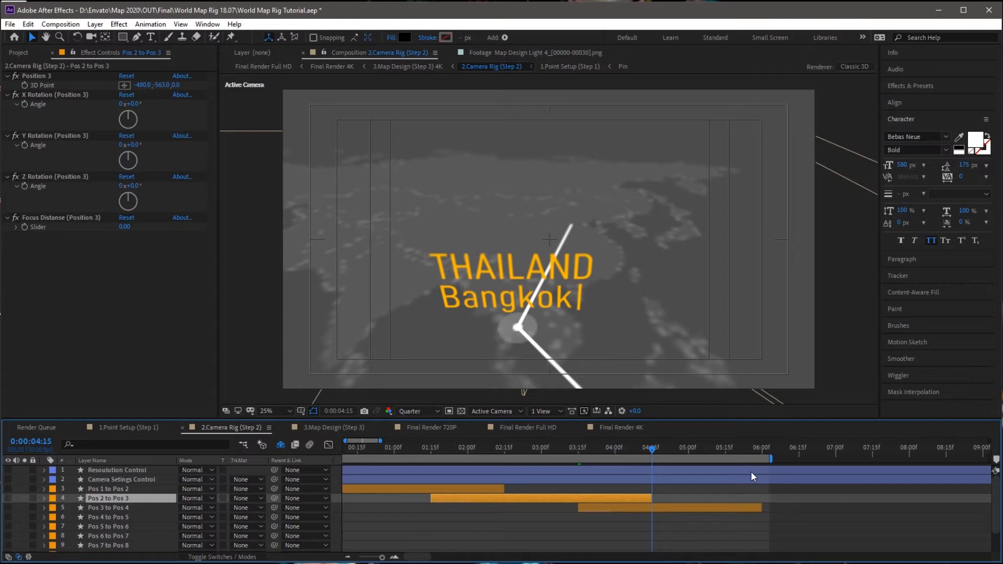
scroll(750, 471, "down", 2)
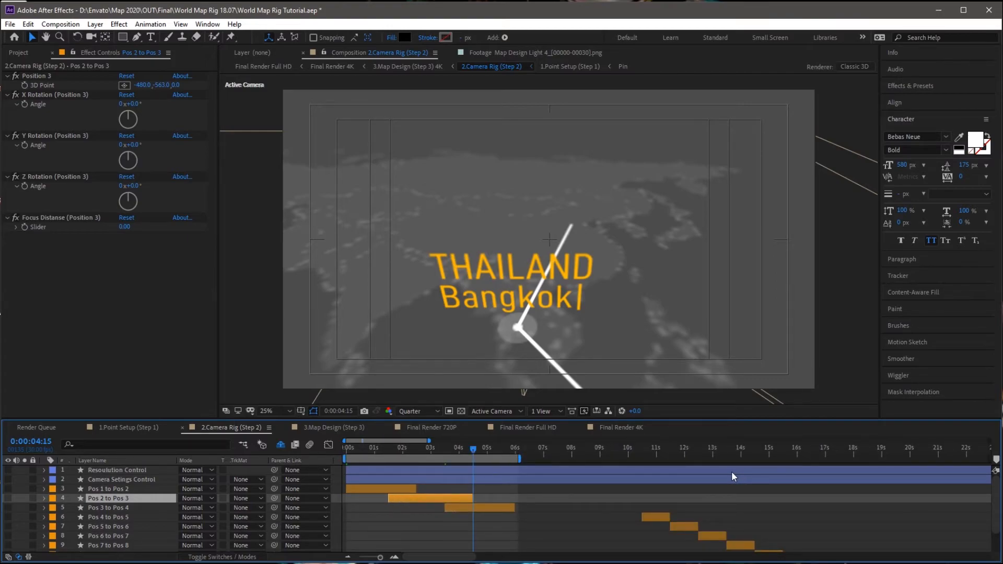
left_click(399, 518)
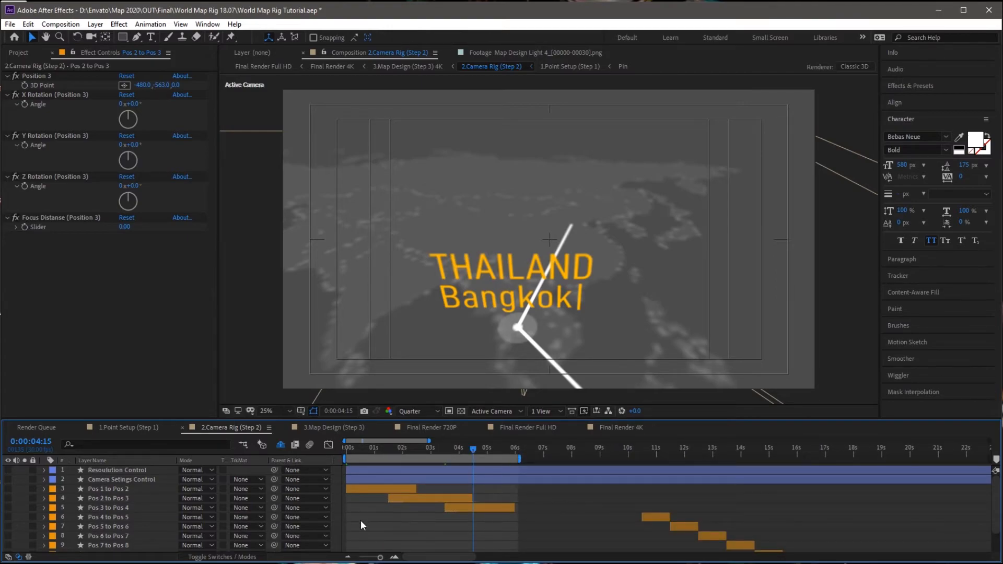
Preview the overlapped camera moves along the route and return to about two seconds
key("space")
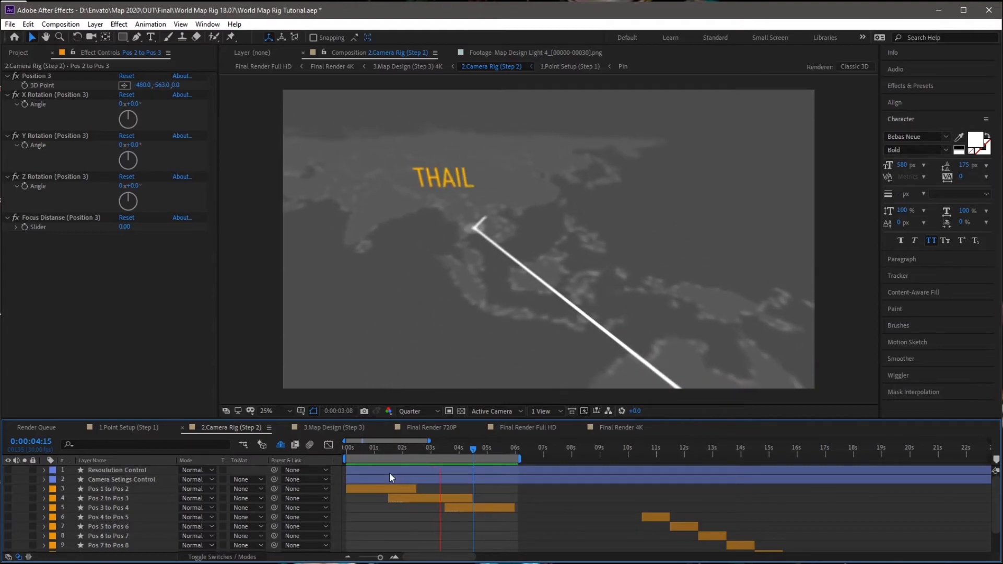
key("space")
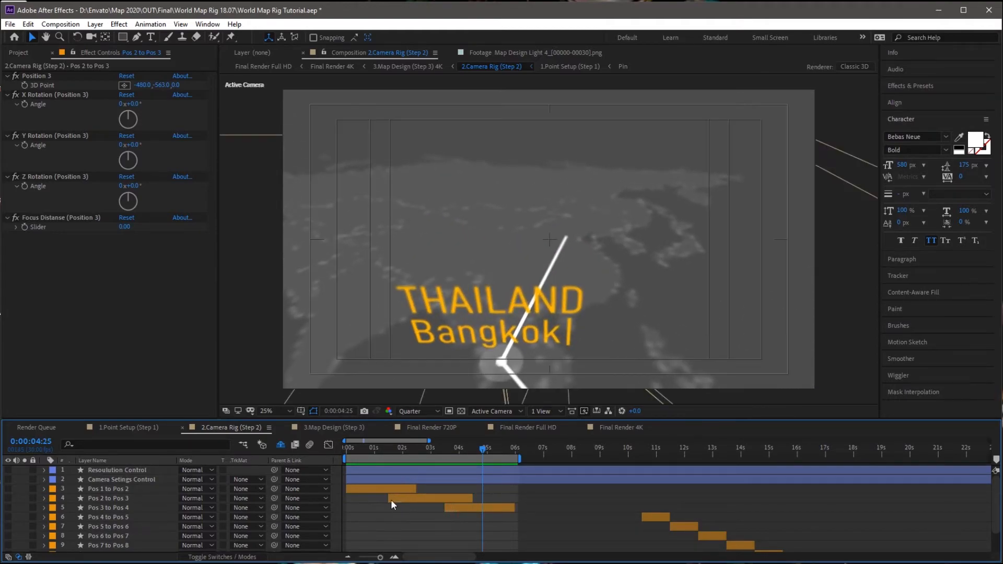
left_click(402, 450)
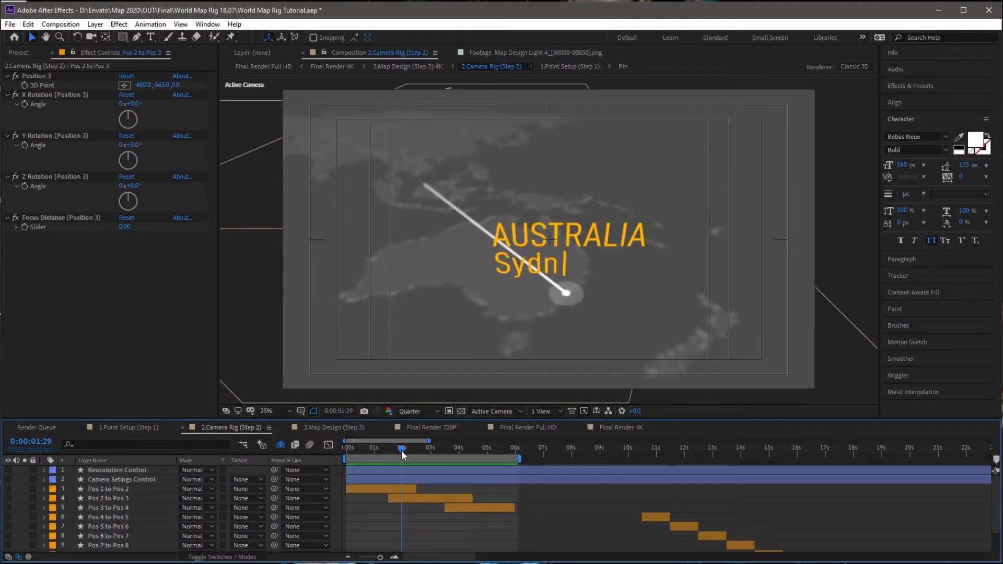
Widen the first overlap by starting Pos 2 to Pos 3 at 0:00:01:20 and ending Pos 1 to Pos 2 at 0:00:02:20
scroll(399, 502, "up", 3)
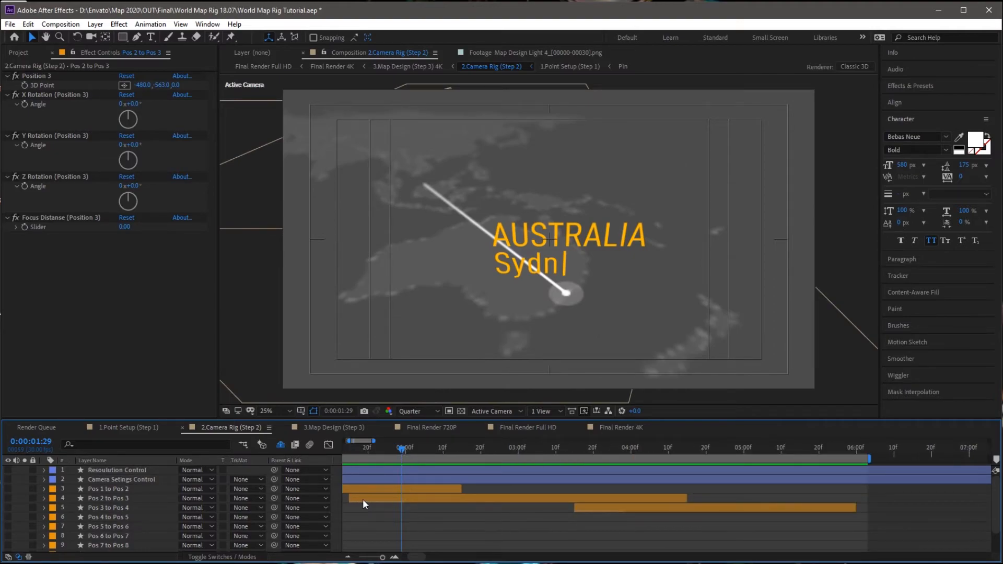
left_click_drag(347, 496, 367, 503)
left_click(371, 449)
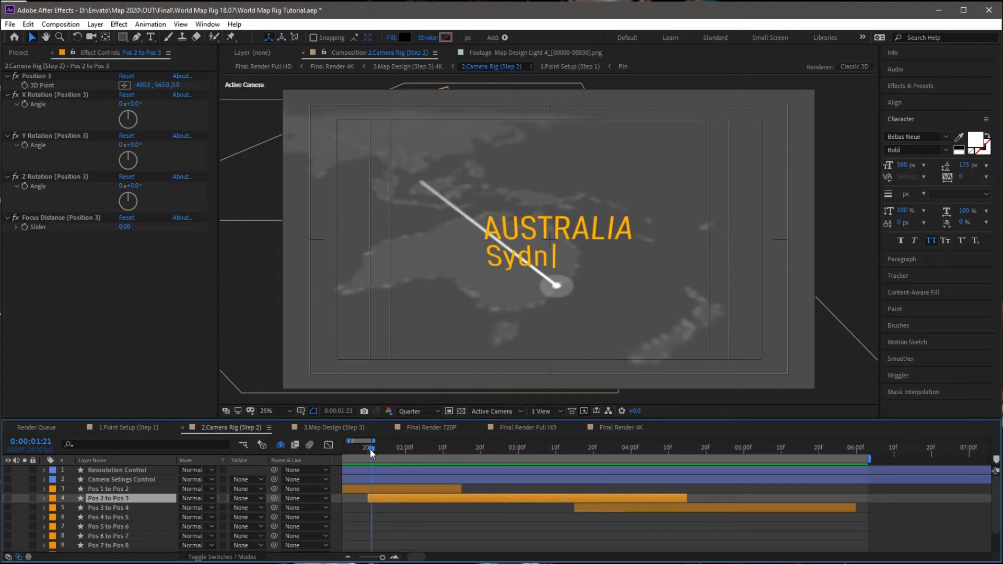
left_click(406, 449)
left_click_drag(417, 467, 480, 491)
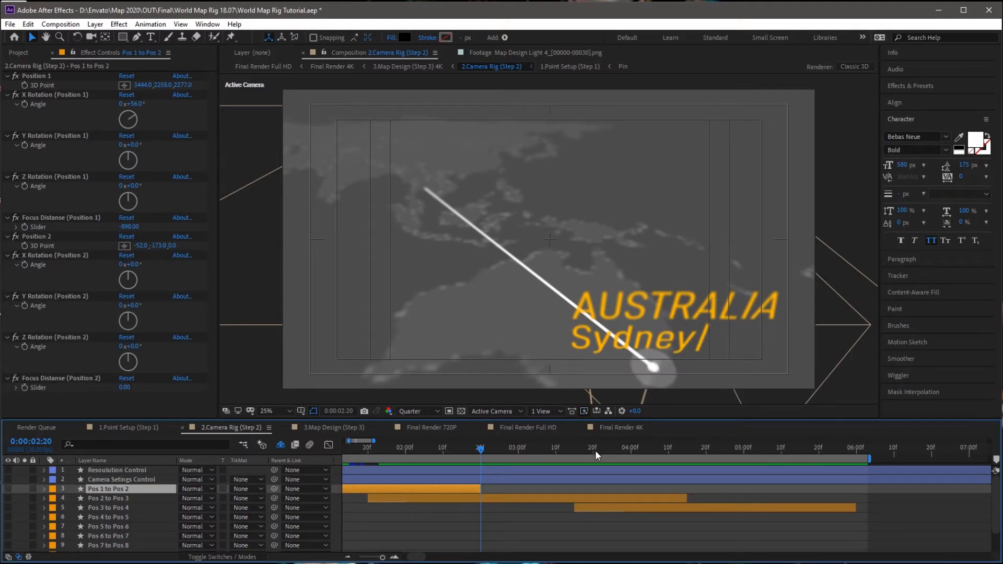
Overlap Pos 3 to Pos 4 with Pos 2 to Pos 3 from 0:00:03:20 to 0:00:04:20, and preview the route
left_click(593, 450)
left_click(583, 508)
key("alt+bracketleft")
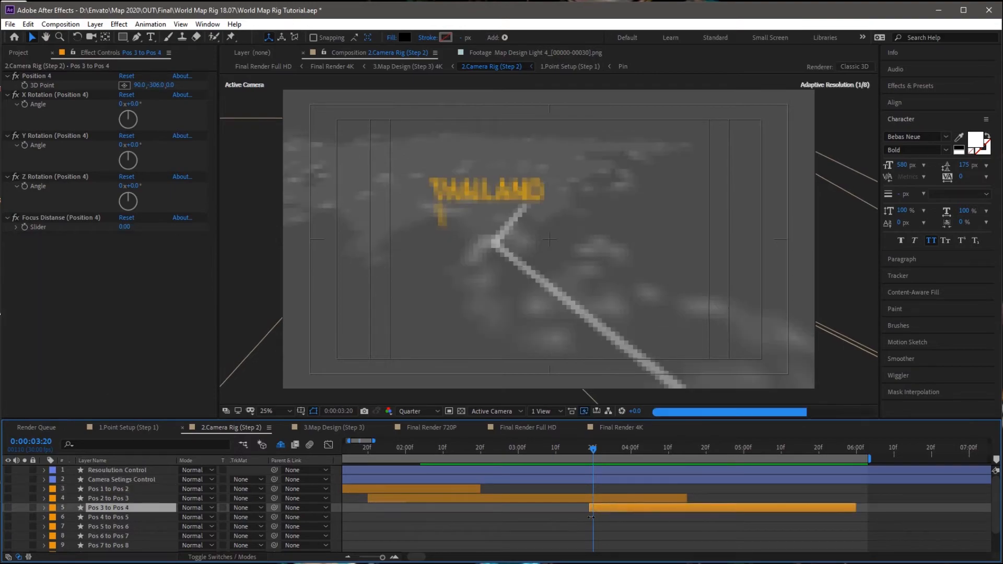
left_click(706, 450)
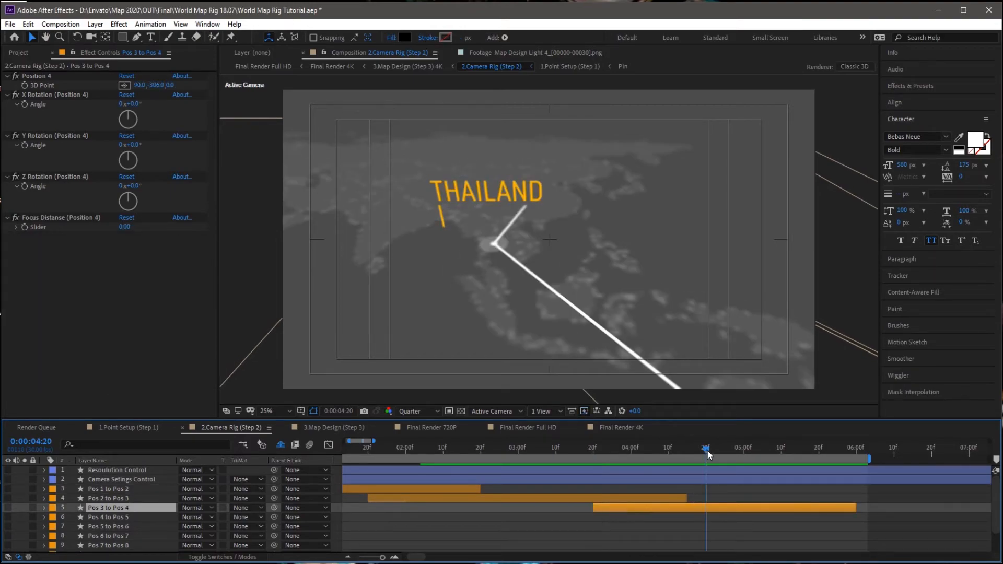
left_click_drag(687, 498, 704, 504)
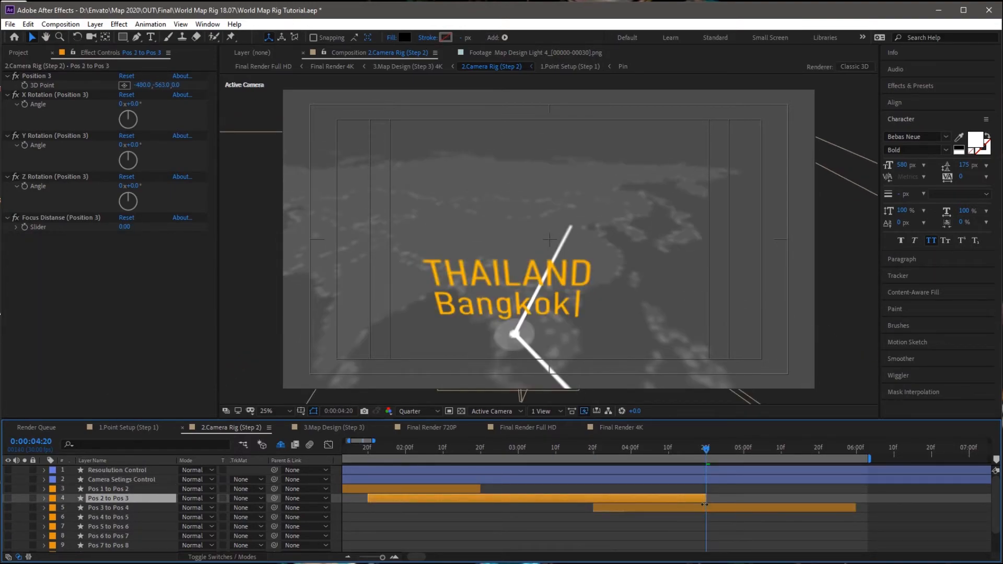
scroll(537, 491, "down", 5)
key("space")
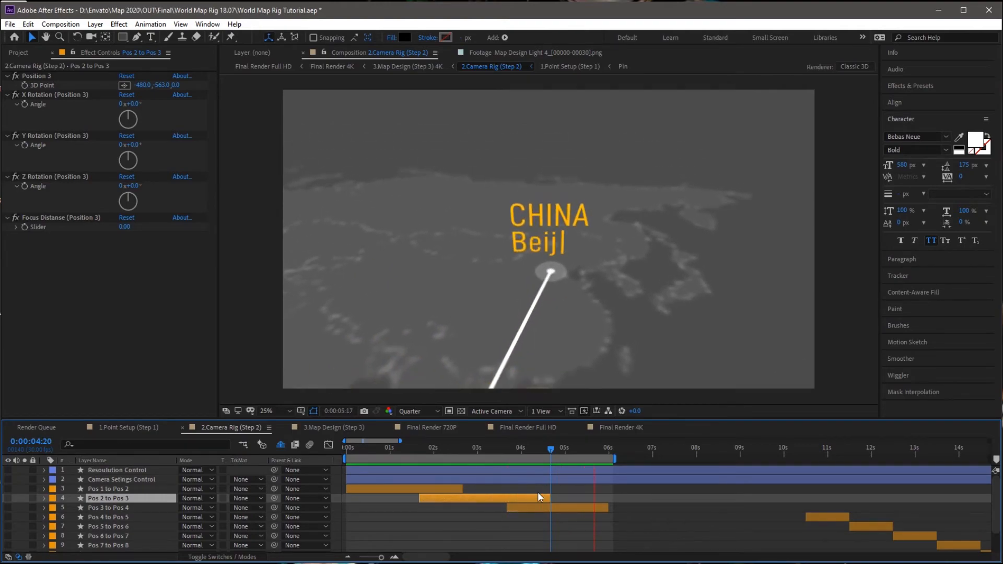
Extend Pos 2 to Pos 3 to about five seconds, and Pos 3 to Pos 4 and the work area to about seven seconds
left_click_drag(555, 452, 632, 459)
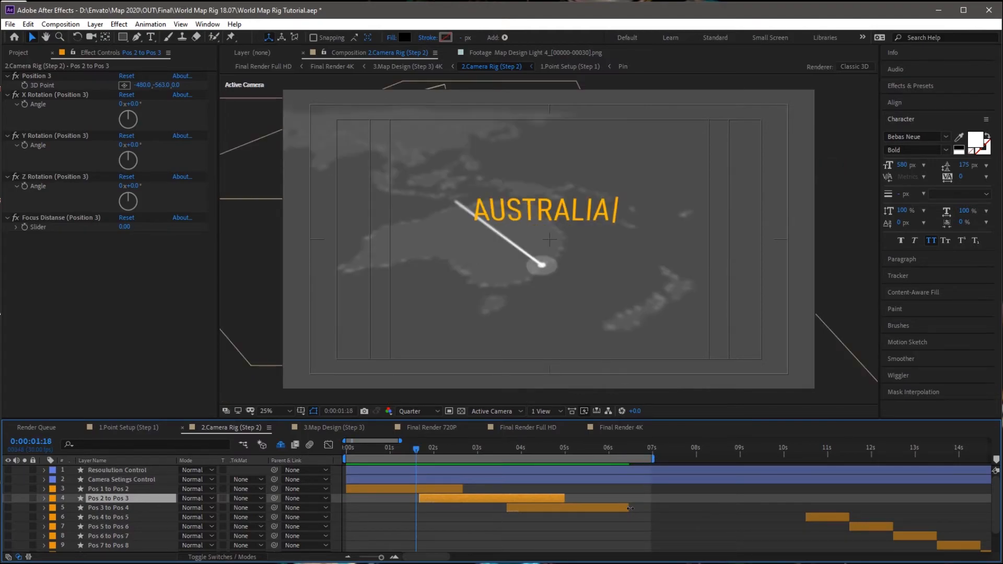
left_click_drag(633, 507, 651, 510)
For the final Beijing view, set the Position 4 Y rotation to -11° and its 3D Point to 192, -306, 0
left_click(648, 455)
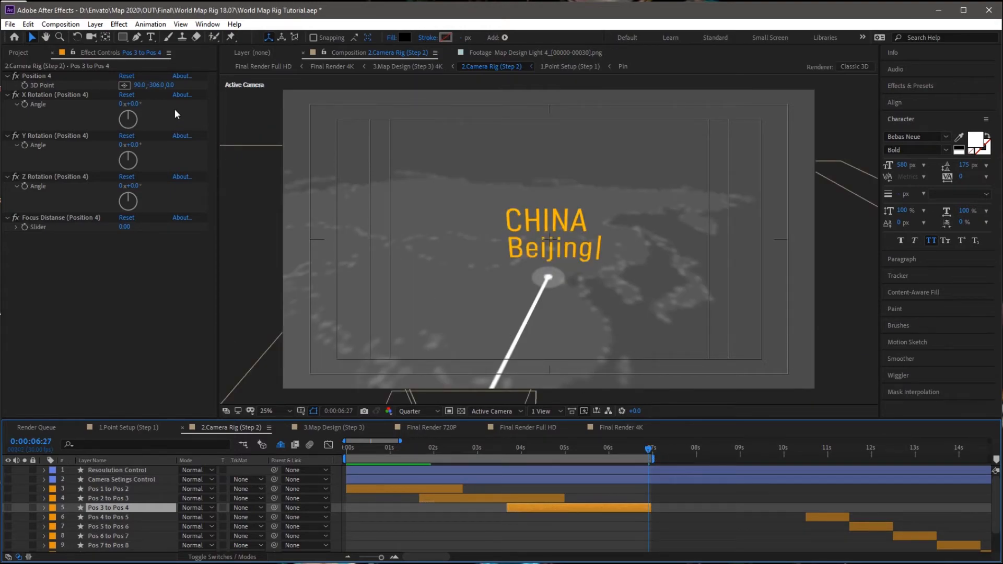
left_click_drag(131, 145, 127, 145)
left_click_drag(138, 85, 203, 96)
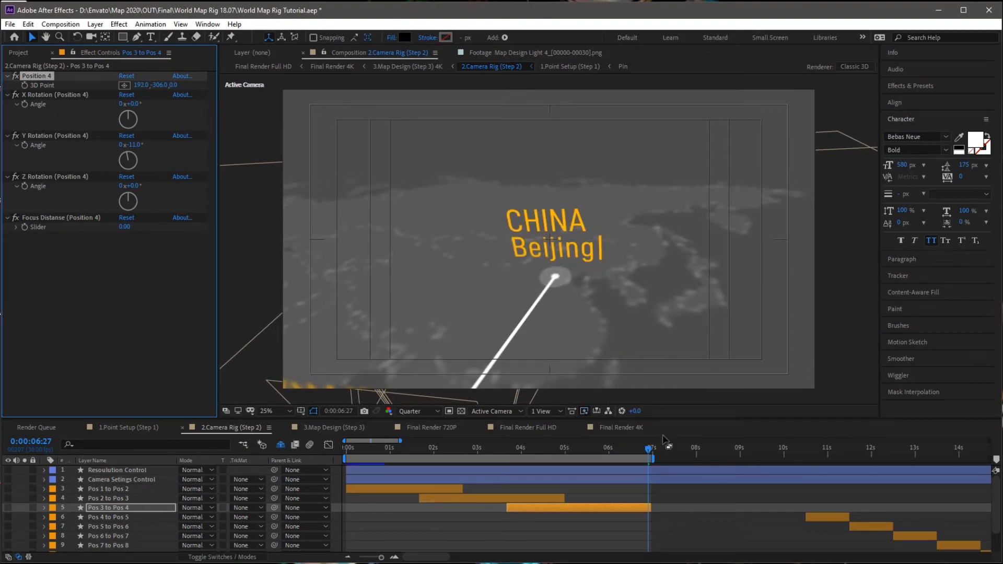
Preview the lengthened route and check the rotated Beijing view around six seconds
left_click_drag(653, 448, 492, 466)
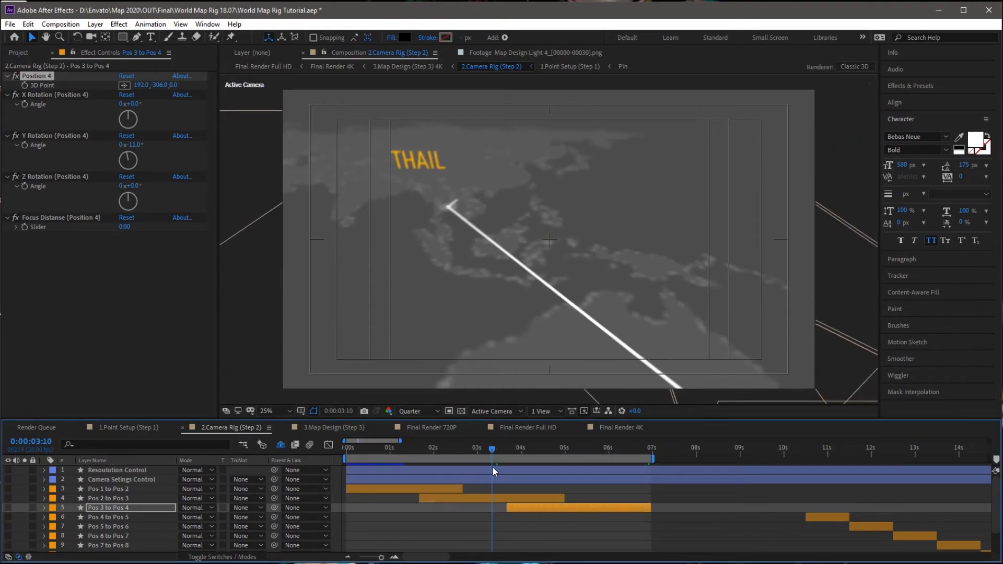
key("space")
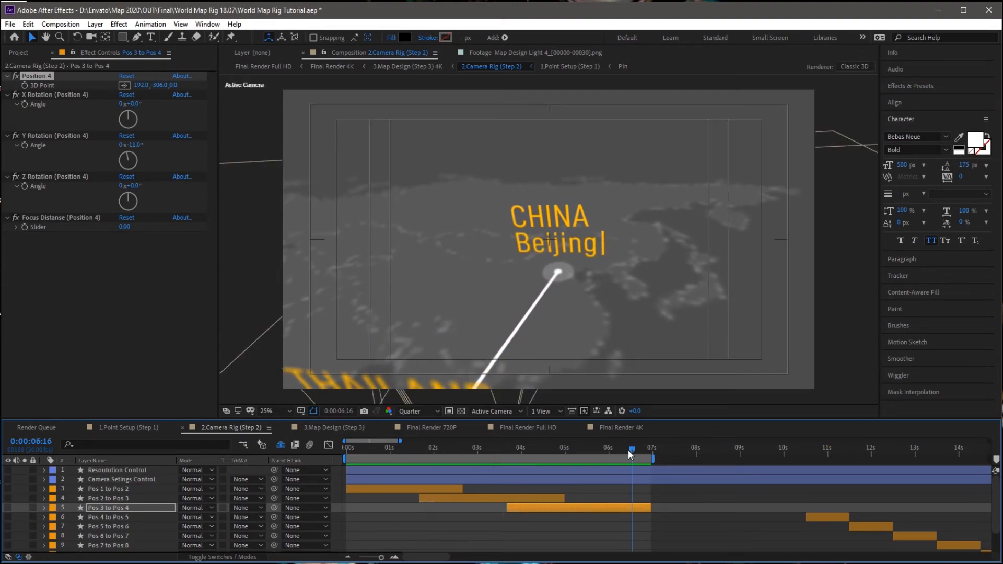
left_click_drag(628, 449, 575, 451)
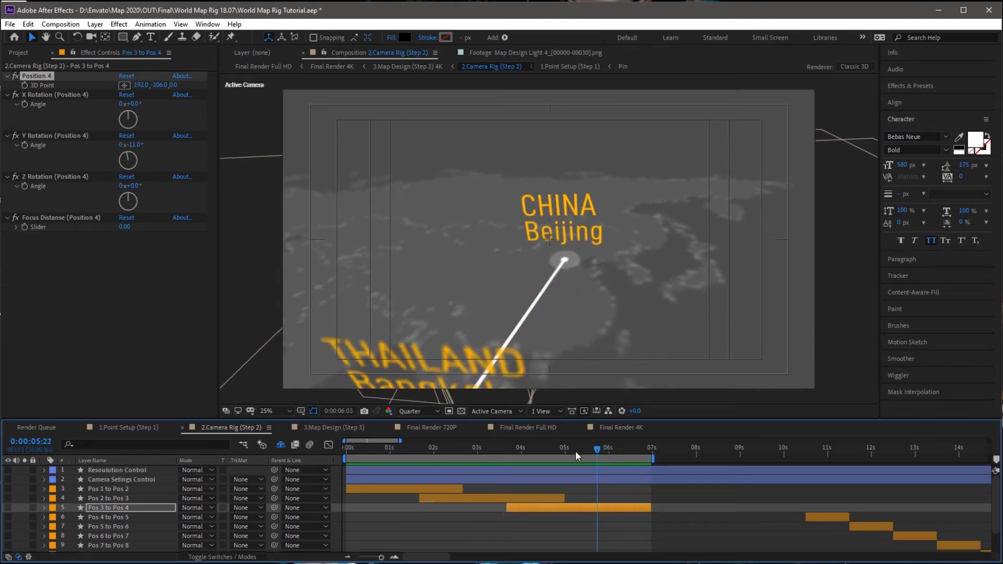
Try Color Presets 9, 10, 1, 2 and 3 on the Color Control layer of the 3.Map Design composition
left_click(105, 468)
left_click(122, 85)
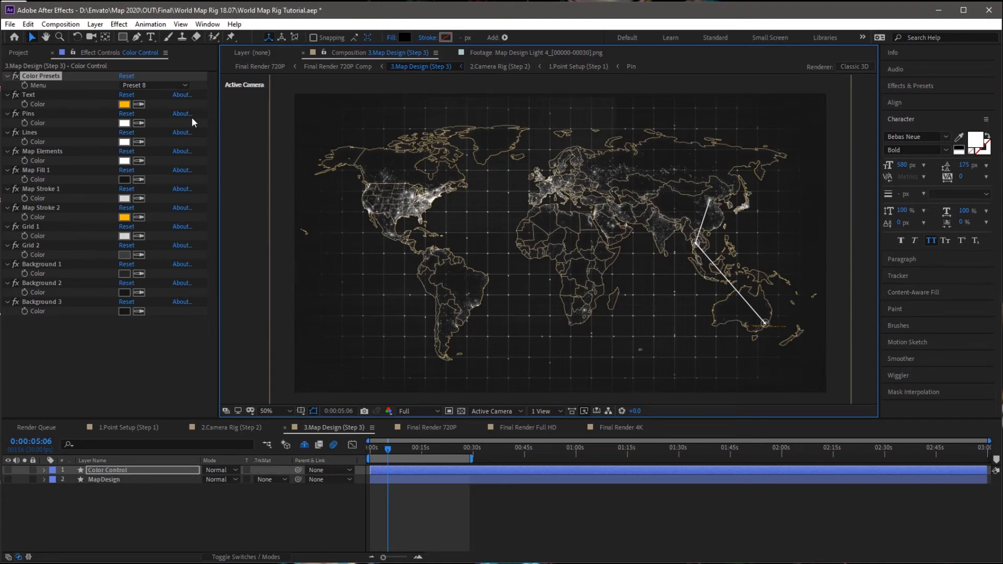
left_click(146, 87)
left_click(149, 207)
left_click(154, 85)
left_click(146, 219)
left_click(159, 84)
left_click(146, 107)
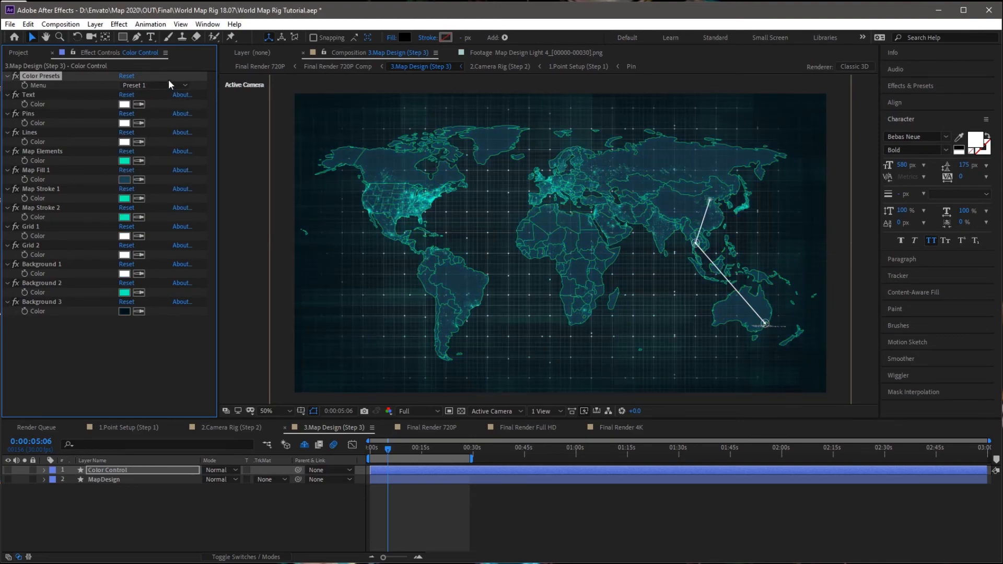
left_click(168, 83)
left_click(151, 121)
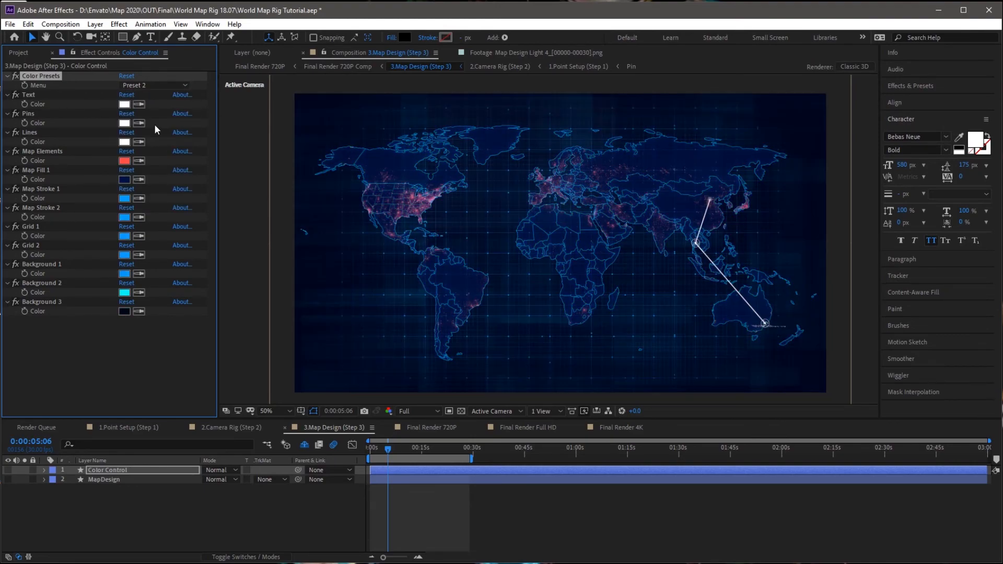
left_click(155, 86)
left_click(153, 134)
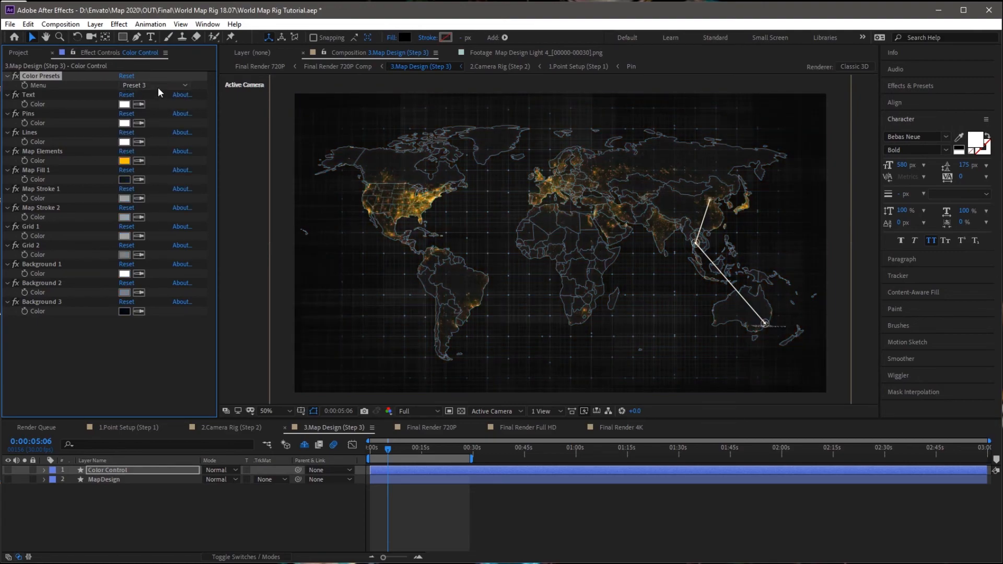
Compare Map 5 and Map 1 on the MapDesign layer, and set the Map Design to Map 2
left_click(103, 479)
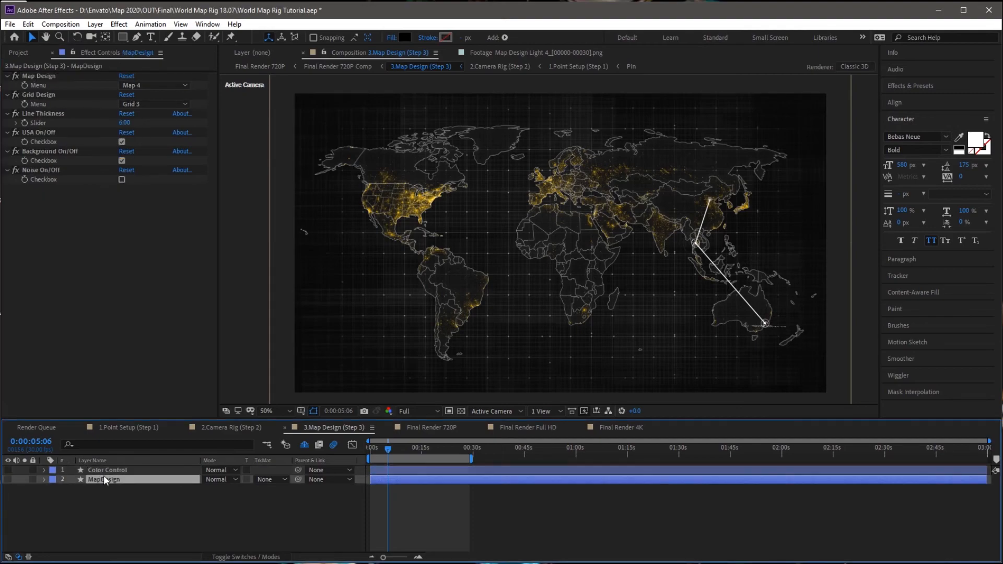
left_click(140, 86)
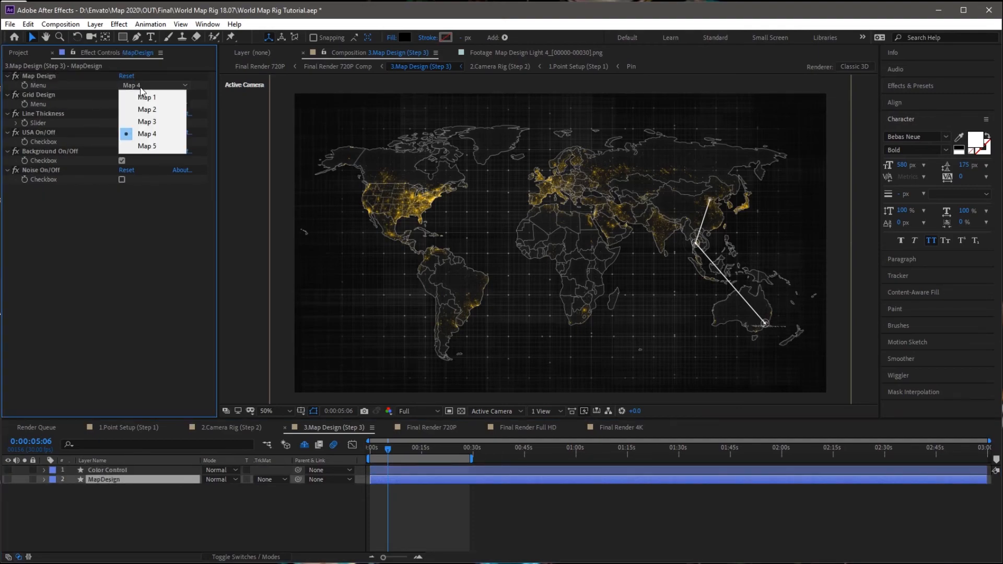
left_click(146, 149)
left_click(156, 88)
left_click(149, 99)
left_click(152, 90)
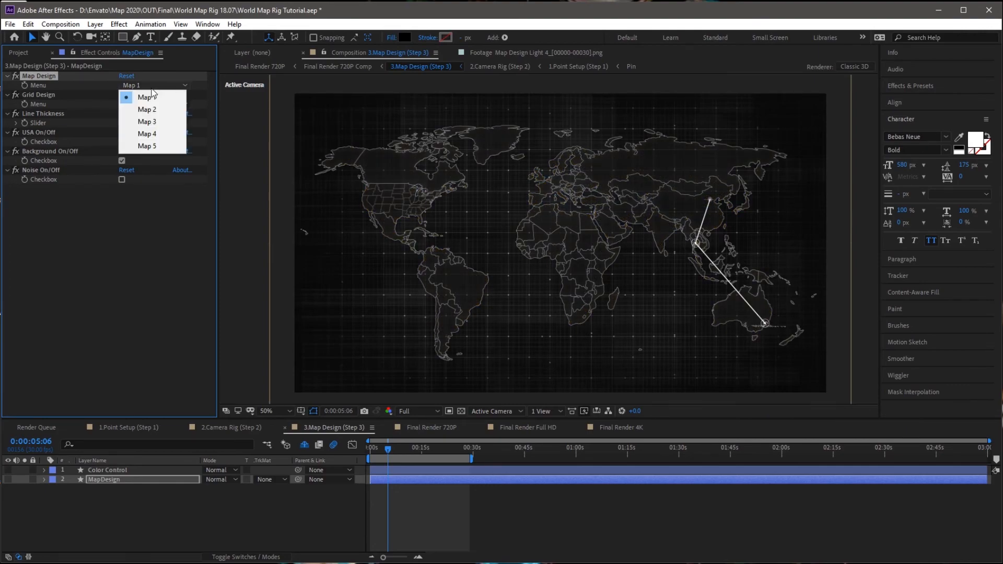
left_click(147, 109)
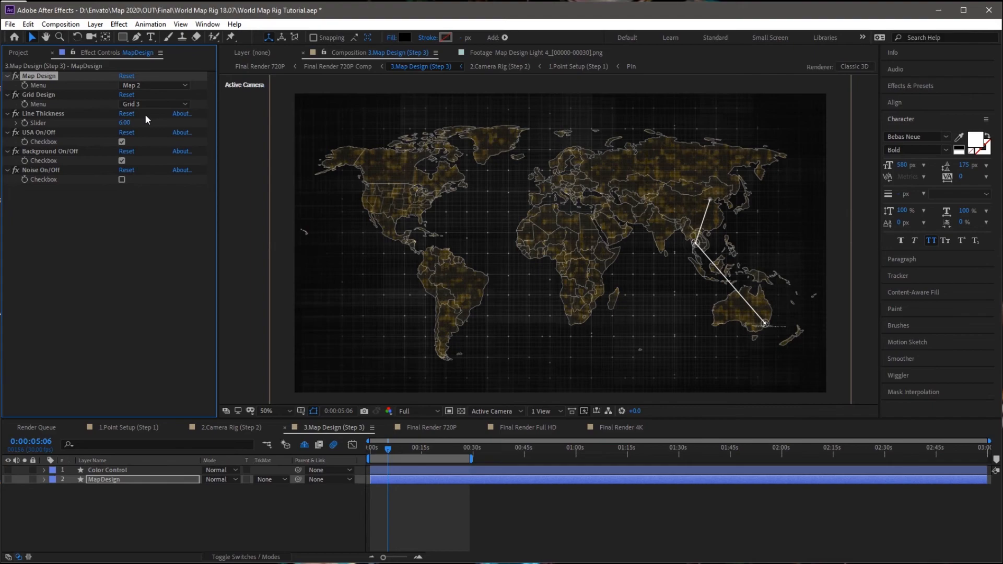
Compare Grid 4, Grid 5, Grid 7 and Grid 1 for the map background, and set the Grid Design to Grid 2
left_click(152, 103)
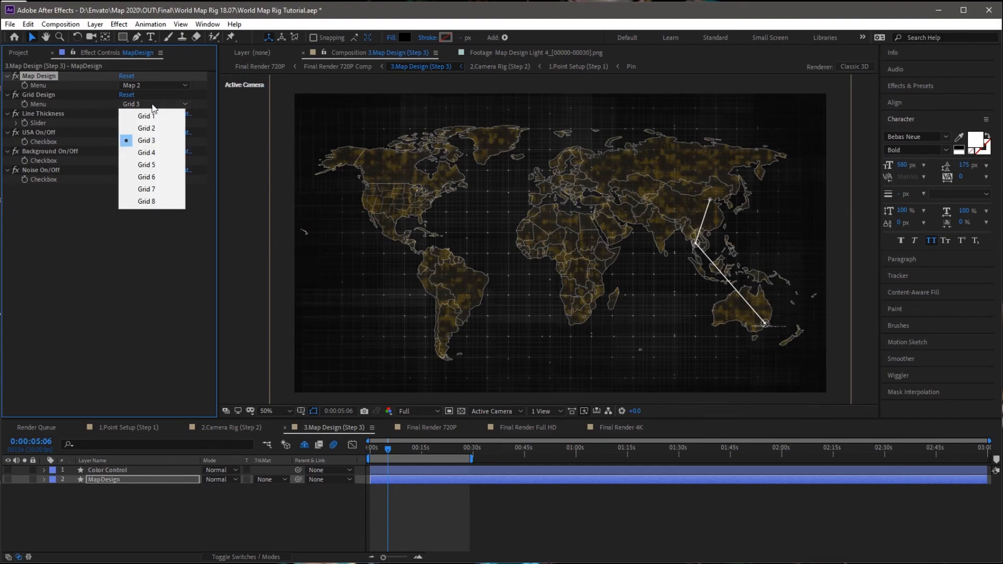
left_click(147, 153)
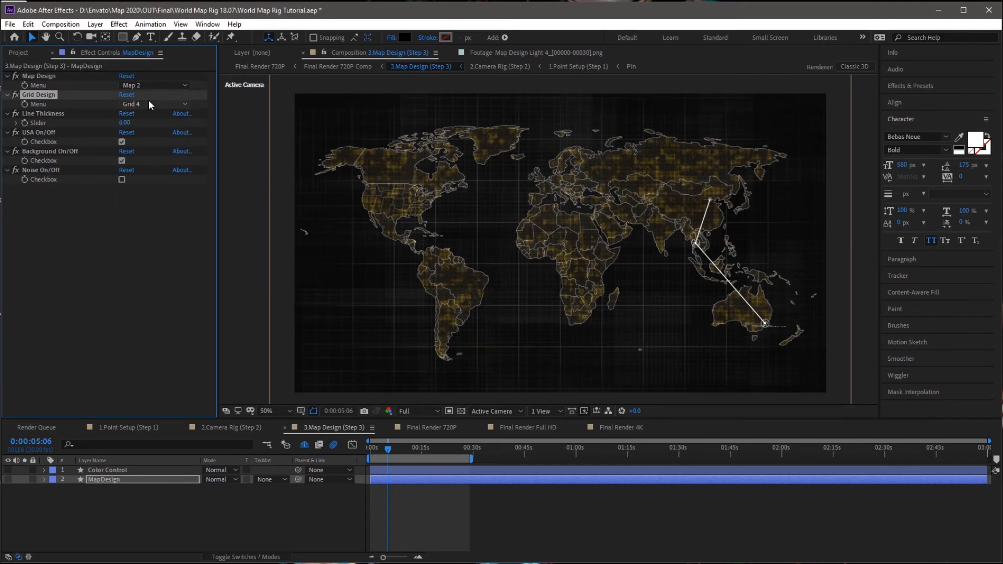
left_click(148, 104)
left_click(148, 165)
left_click(152, 106)
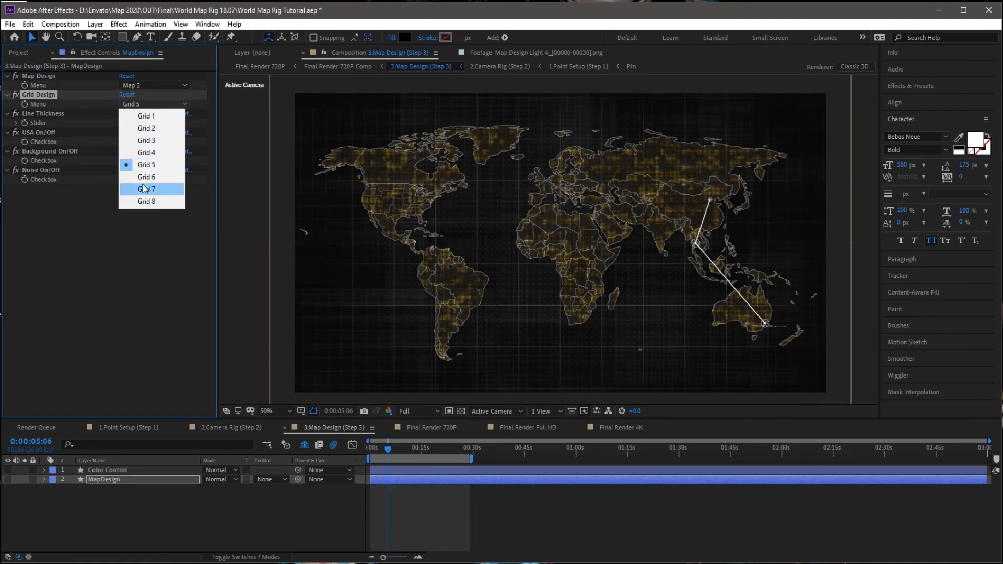
left_click(142, 184)
left_click(154, 105)
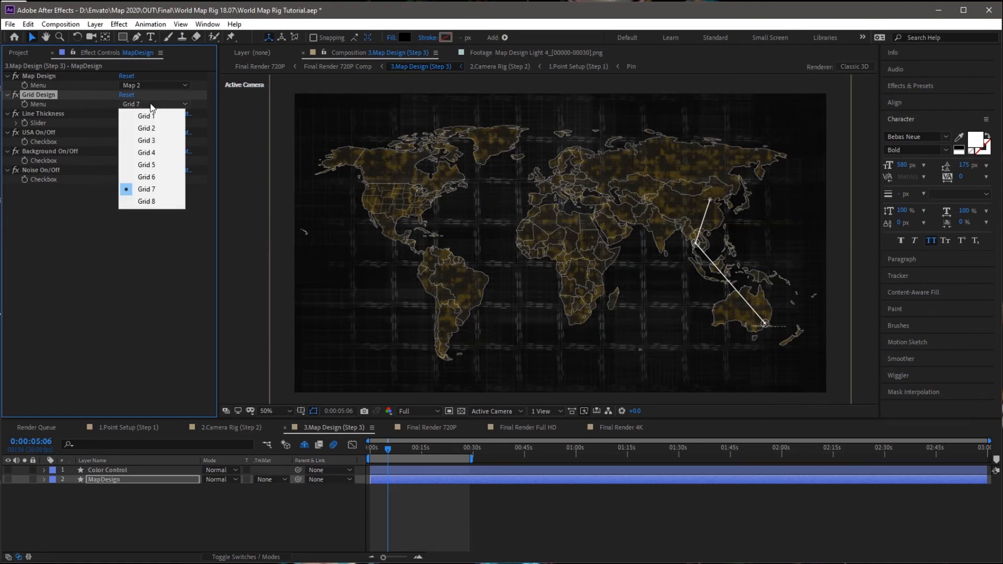
left_click(146, 116)
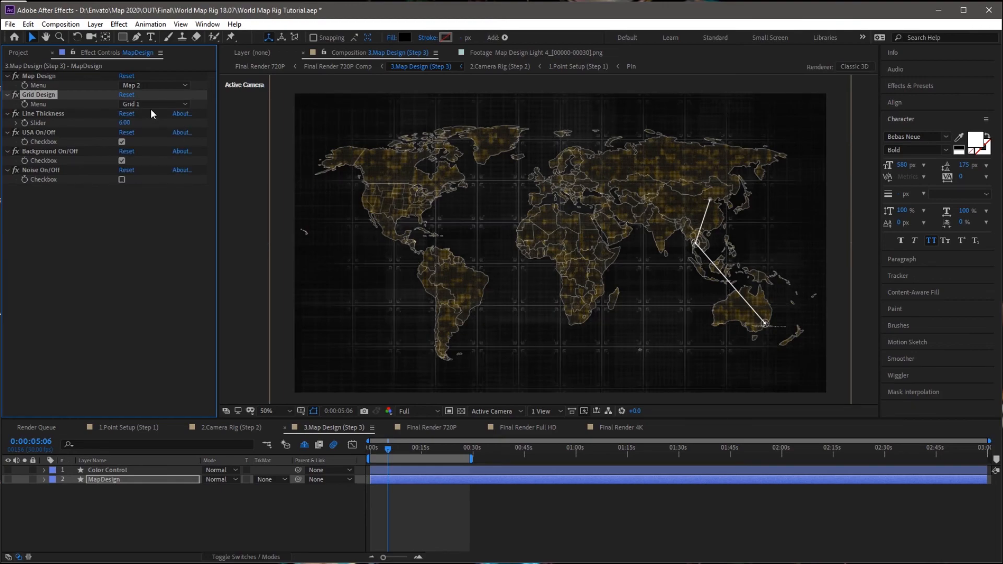
left_click(151, 105)
left_click(152, 123)
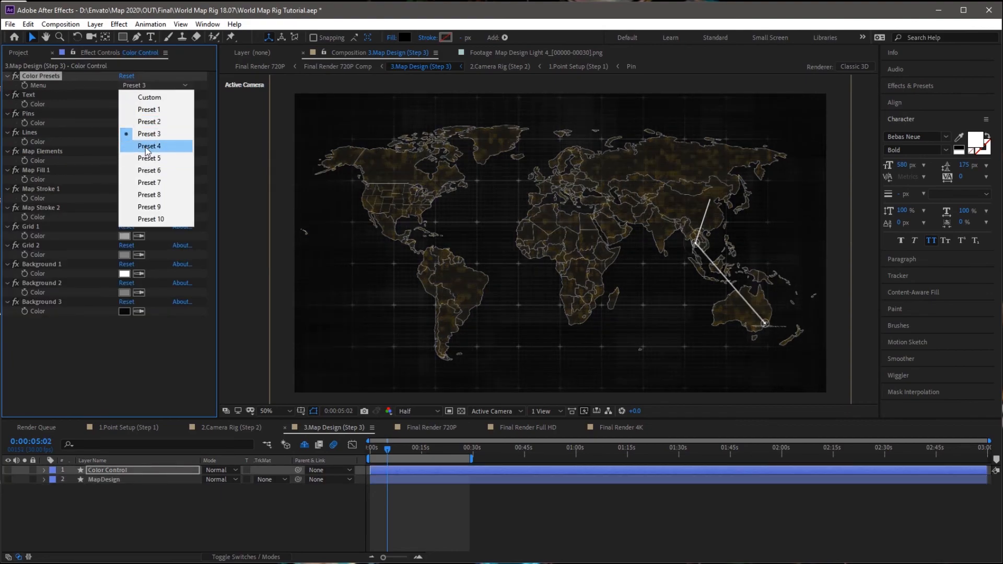
Set the Color Control layer's color preset to Preset 5 and open the Final Render 720P composition
left_click(148, 155)
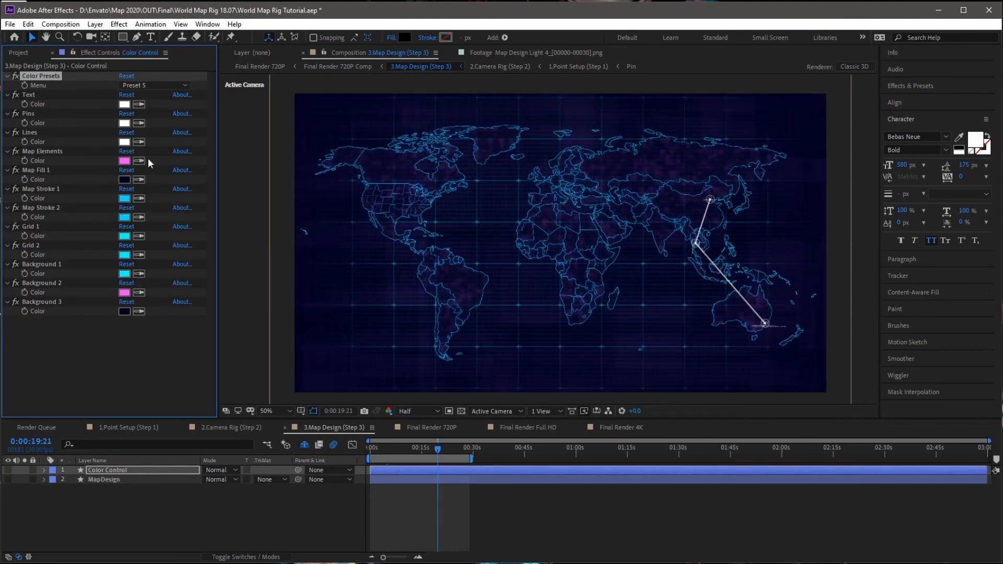
left_click(410, 425)
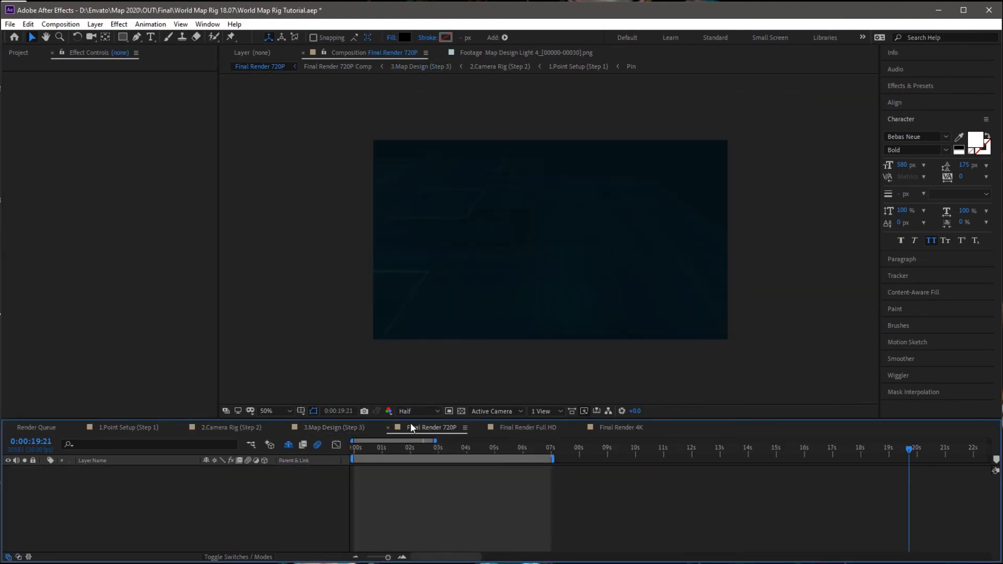